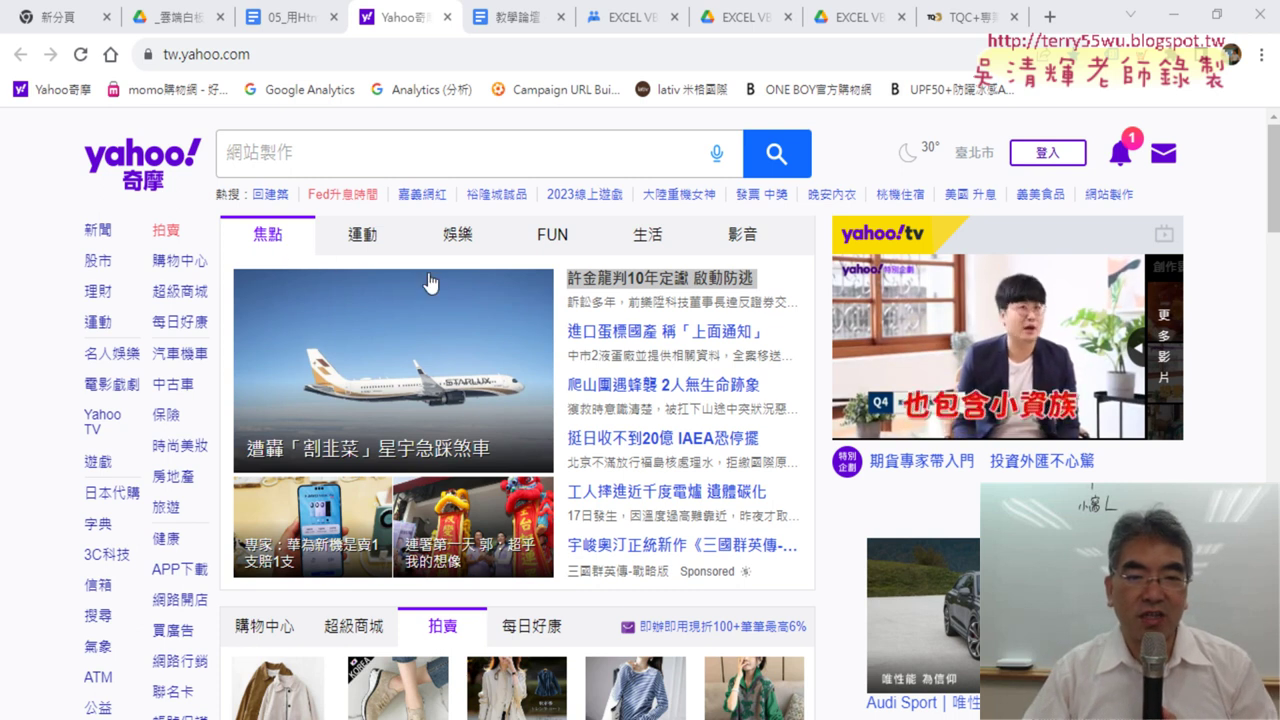
Inspect the top 焦點 headline link so its span markup shows in DevTools' Elements panel
{"action": "right_click", "coordinate": [652, 290]}
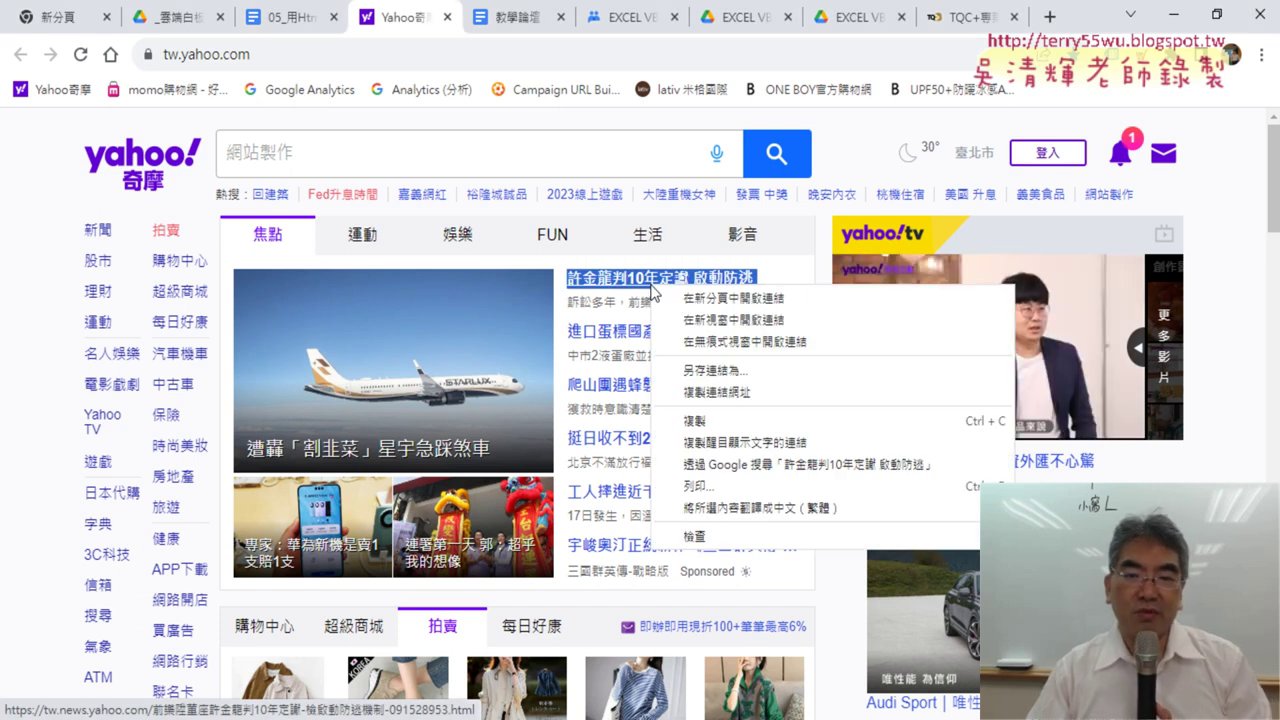
{"action": "left_click", "coordinate": [757, 551]}
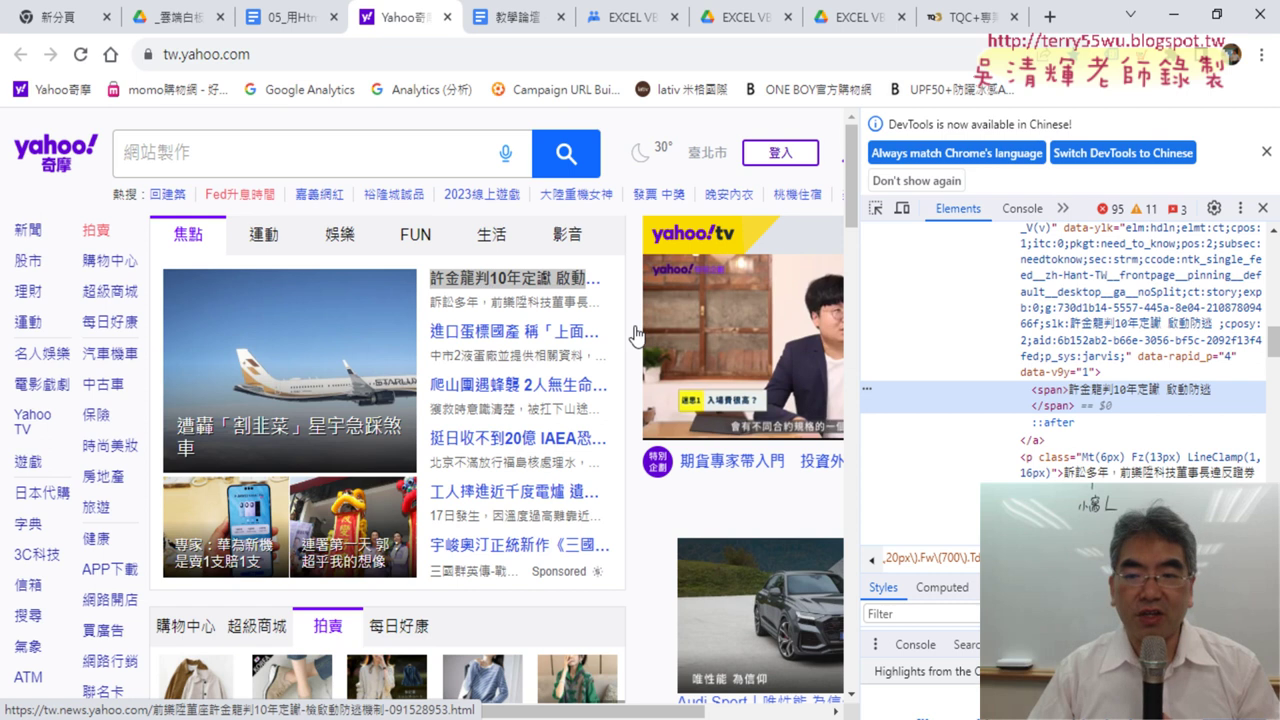
{"action": "mouse_move", "coordinate": [1120, 389]}
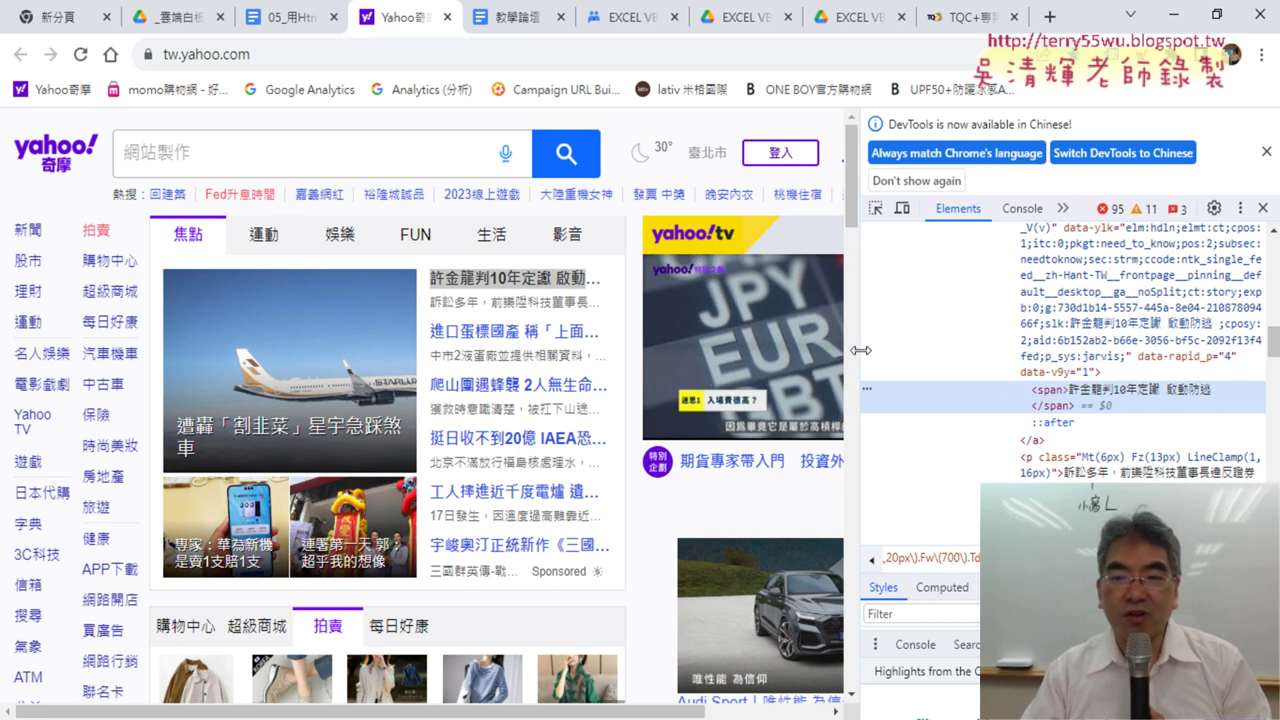
Widen DevTools, reveal the headline's <a href> element, and open the Elements search box
{"action": "left_click_drag", "start_coordinate": [860, 350], "coordinate": [662, 350]}
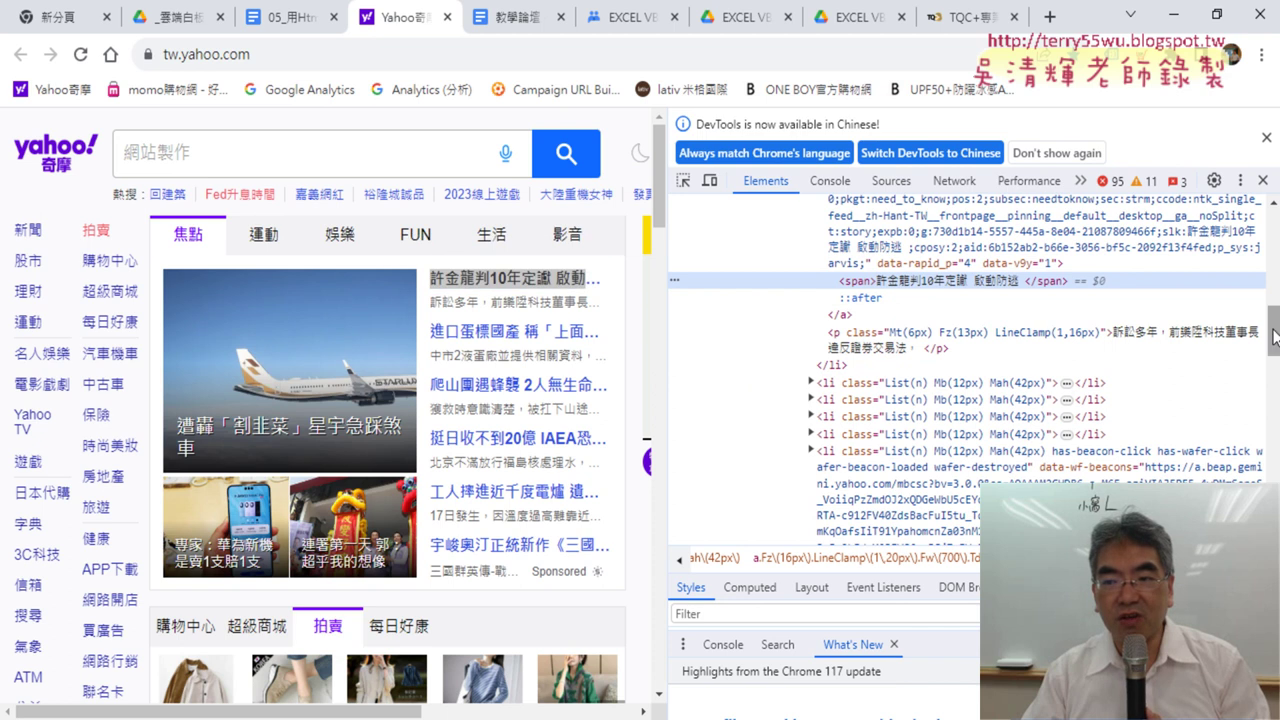
{"action": "left_click_drag", "start_coordinate": [1274, 338], "coordinate": [1274, 322]}
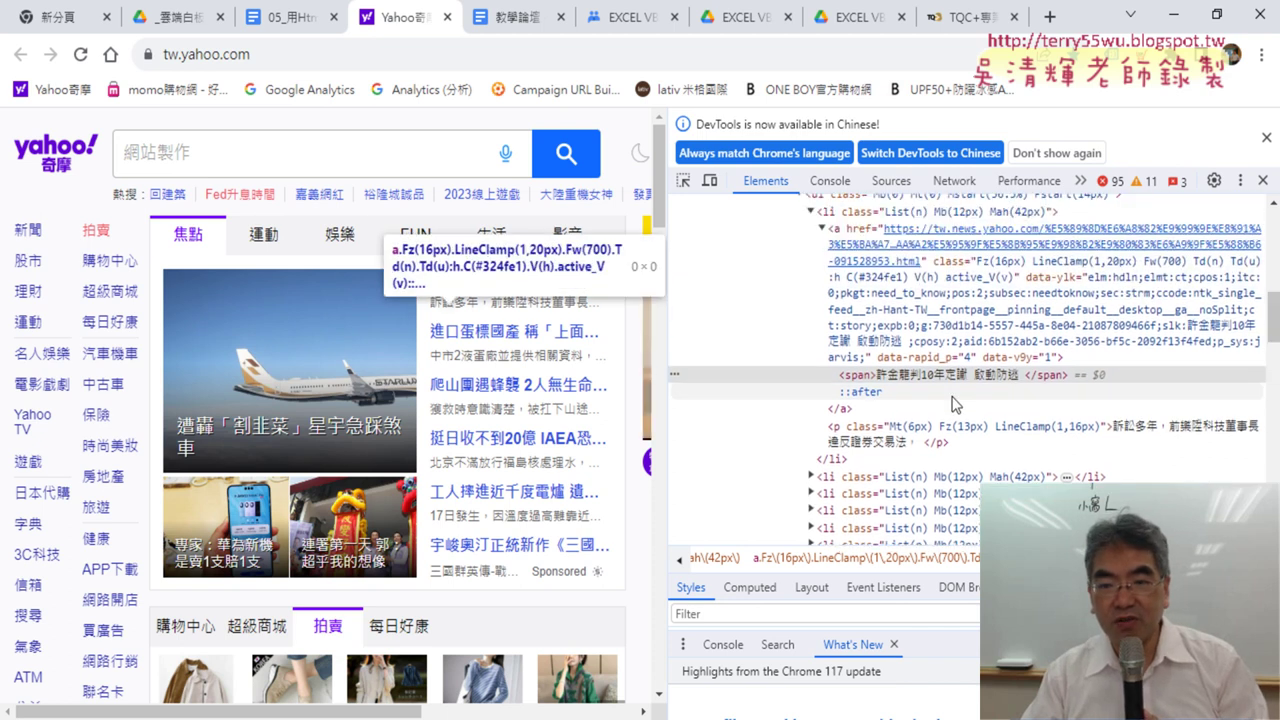
{"action": "mouse_move", "coordinate": [900, 281]}
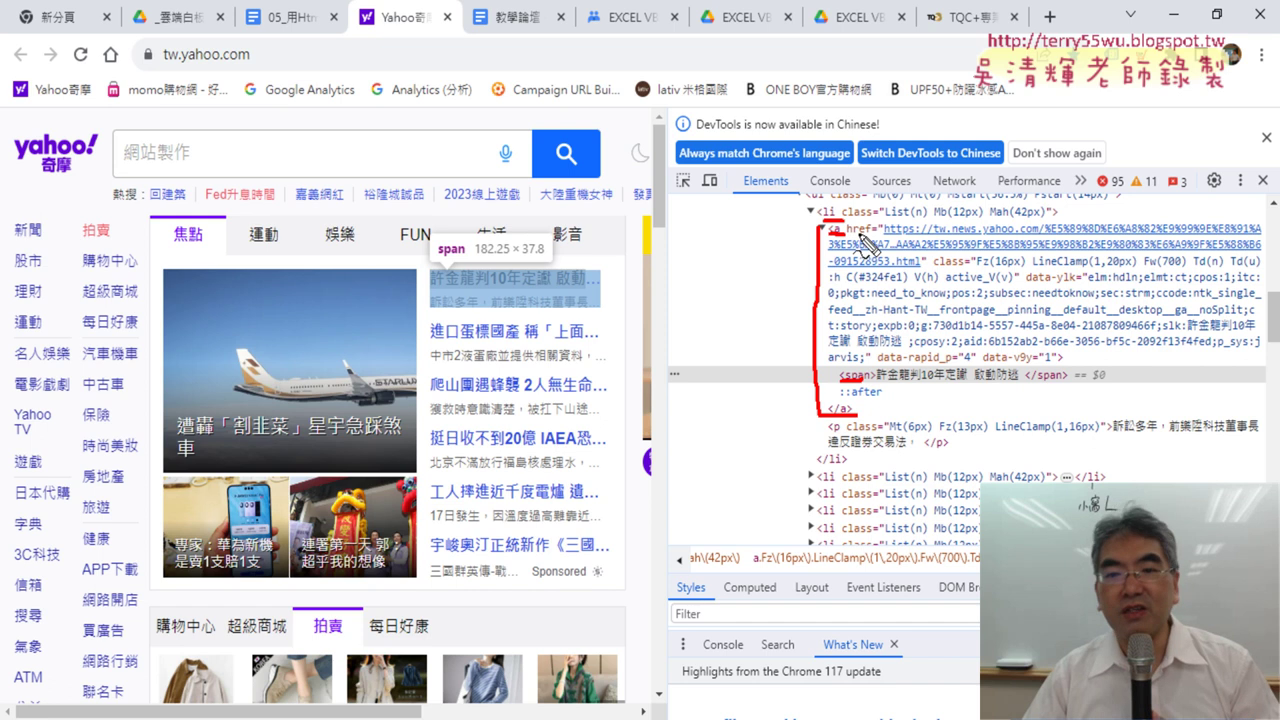
{"action": "key", "text": "Escape"}
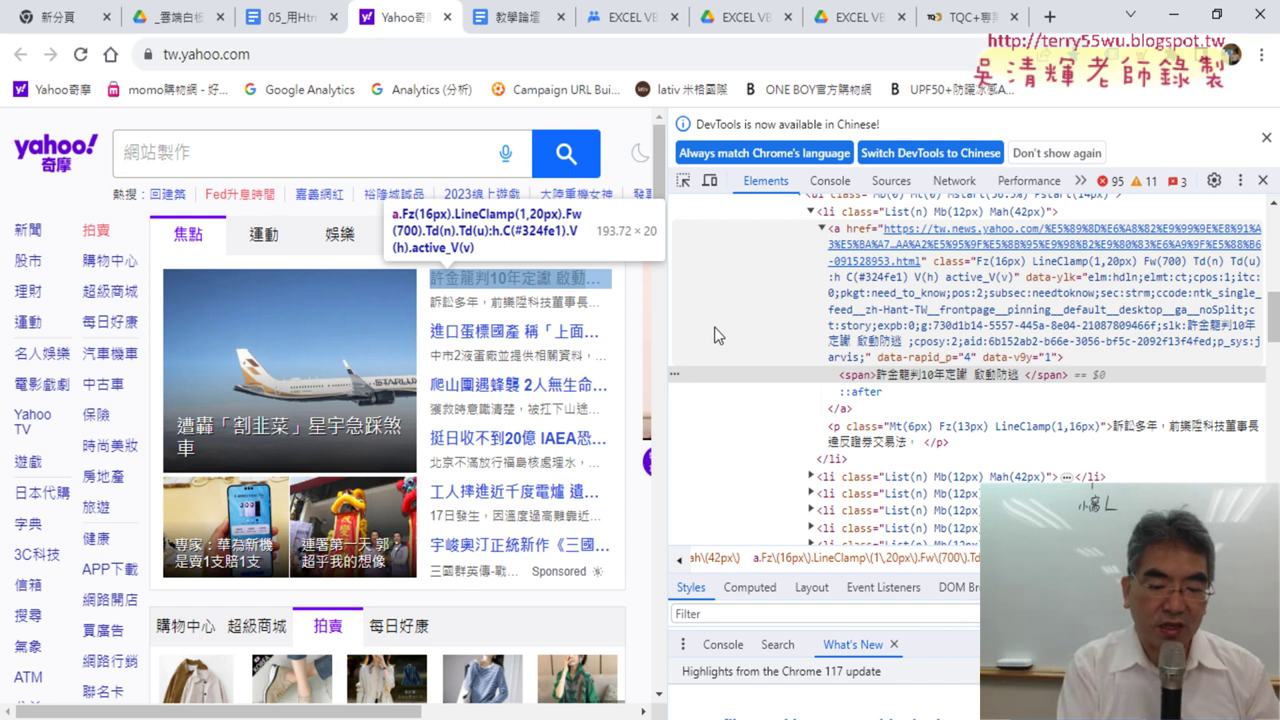
{"action": "key", "text": "ctrl+f"}
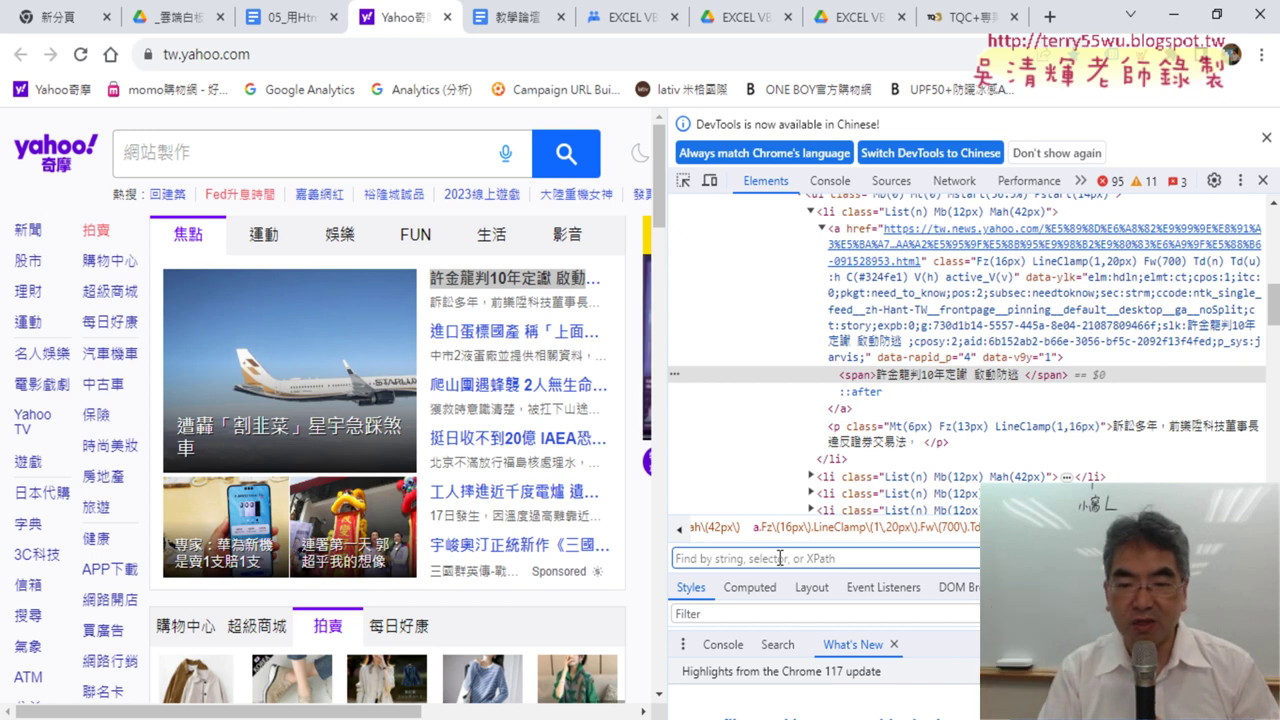
Search the page HTML for '<a', landing on the Yahoo header logo link to tw.yahoo.com
{"action": "type", "text": "<Y"}
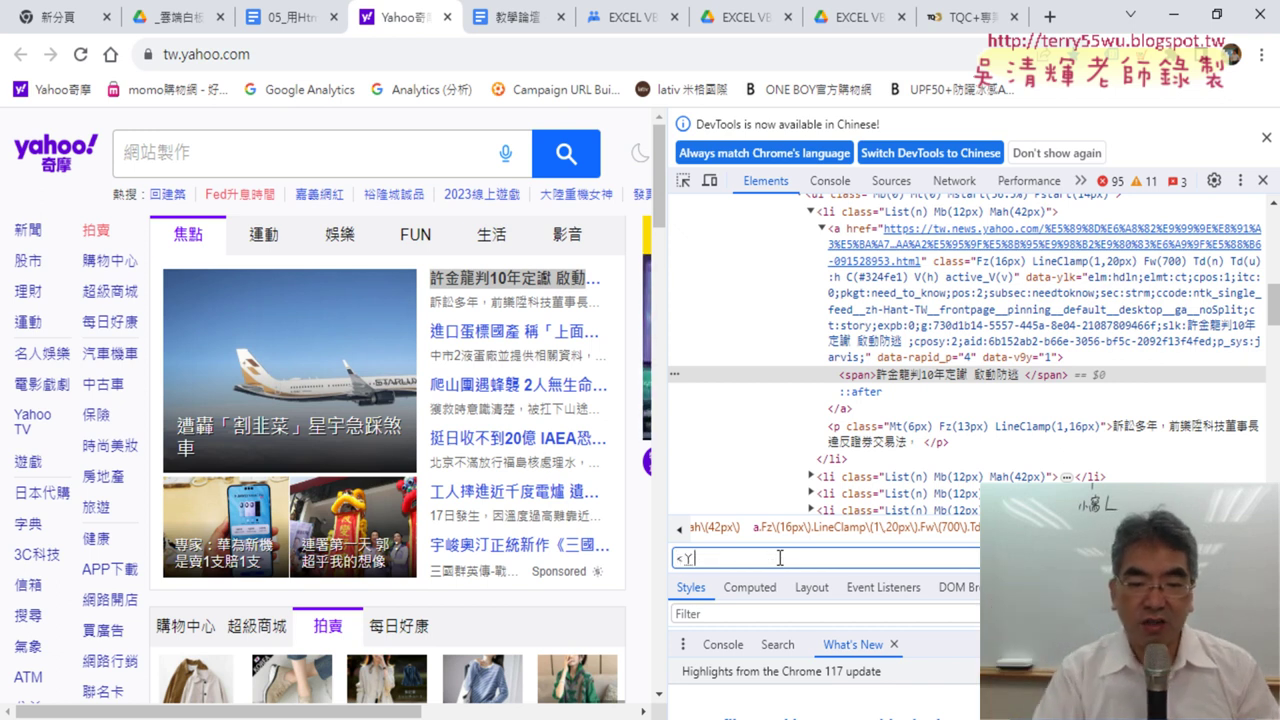
{"action": "key", "text": "BackSpace"}
{"action": "type", "text": "a"}
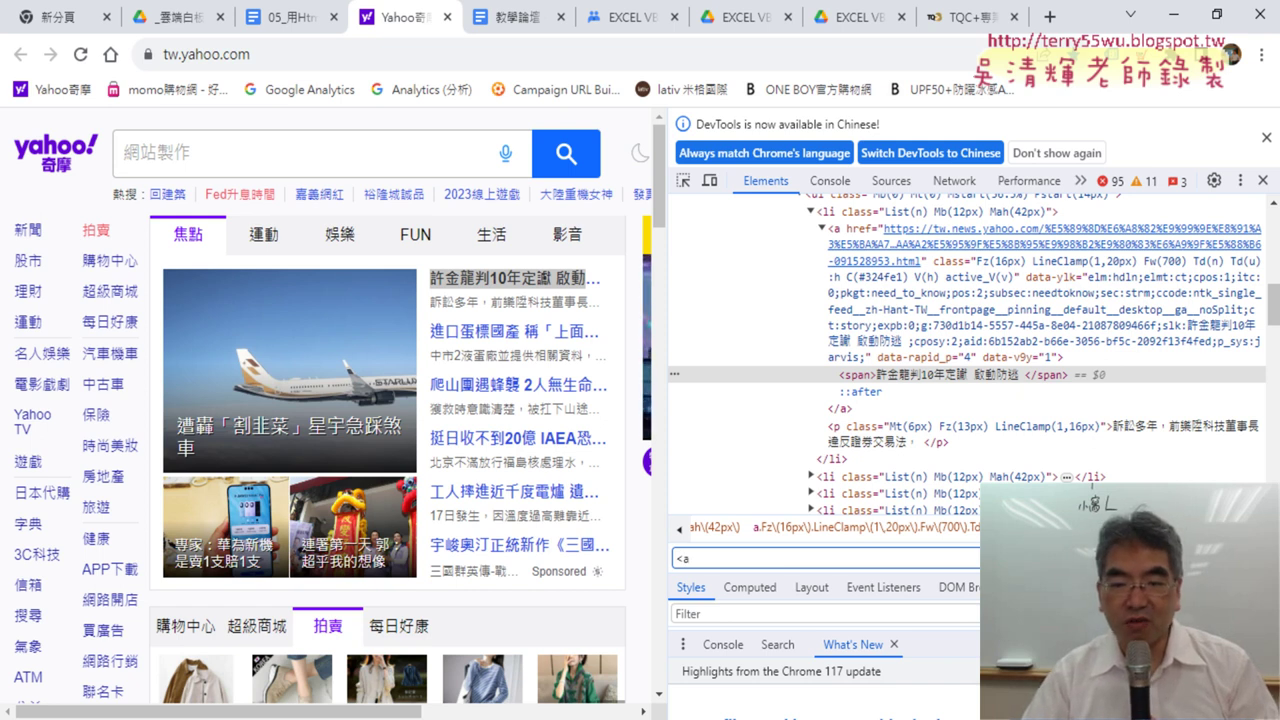
{"action": "key", "text": "Return"}
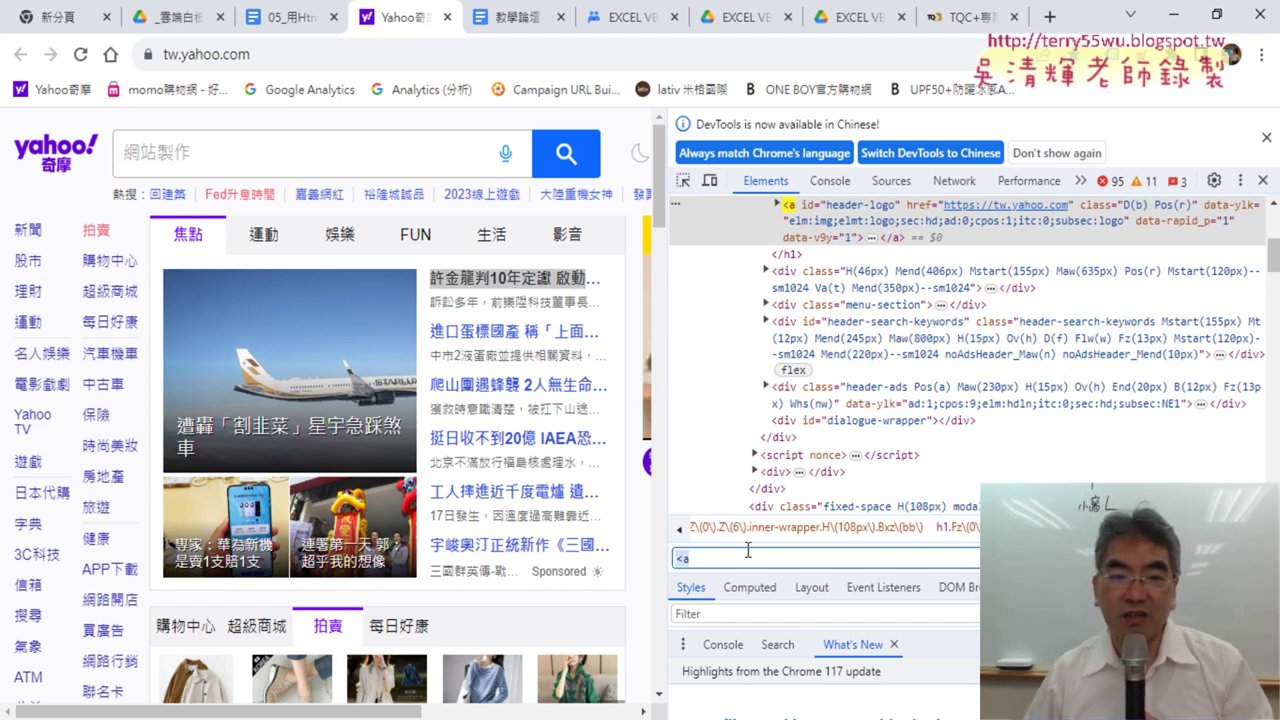
Re-inspect the top headline and select its <a> element with class Fz(16px) LineClamp(1,20px)
{"action": "right_click", "coordinate": [529, 280]}
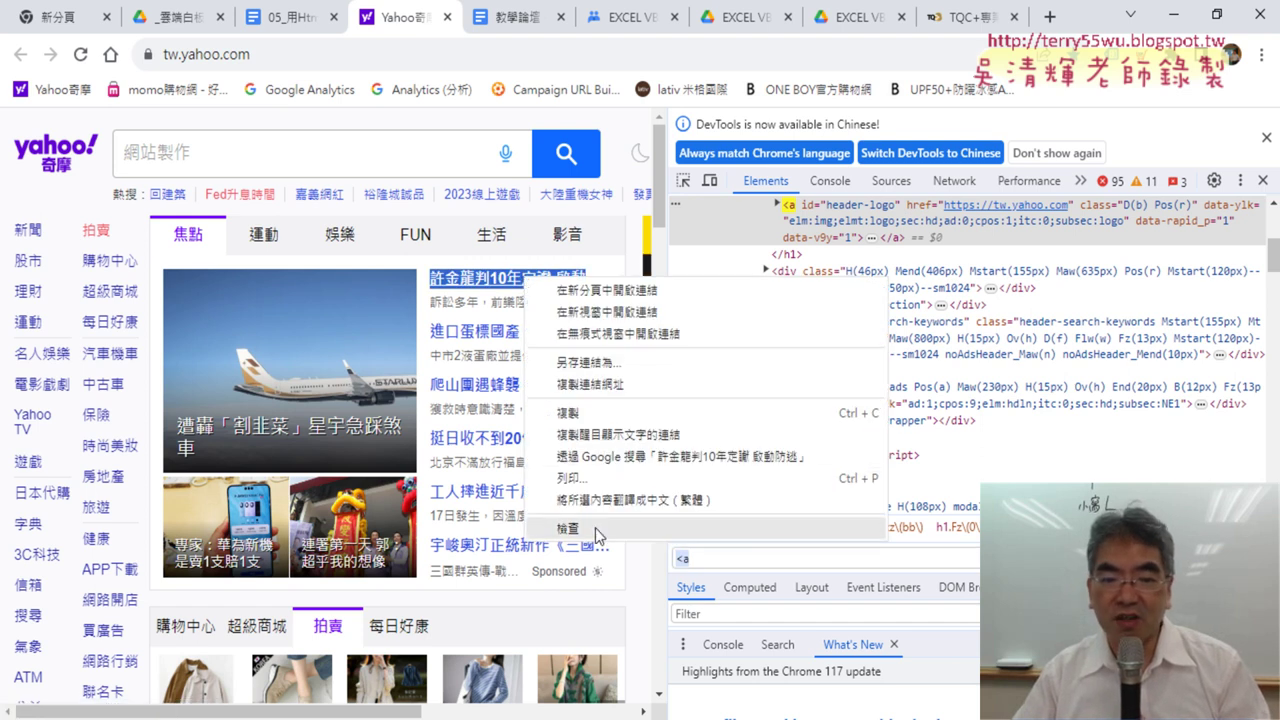
{"action": "left_click", "coordinate": [597, 532]}
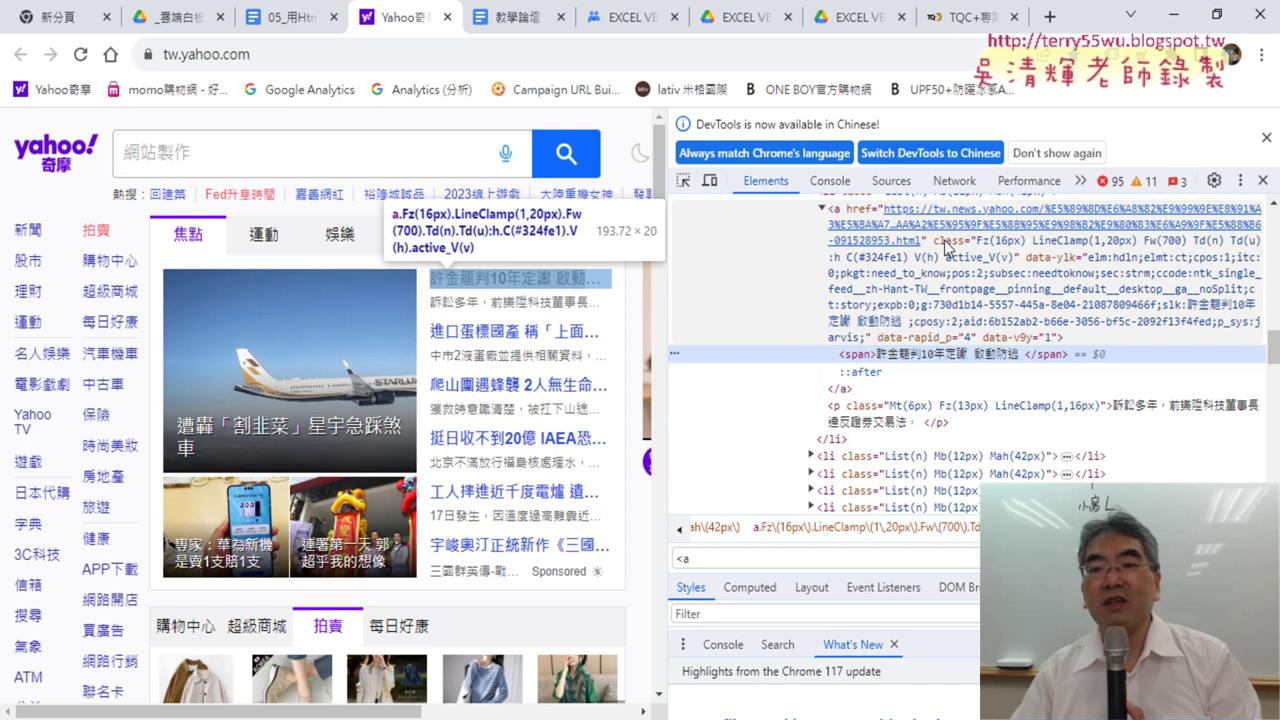
{"action": "left_click", "coordinate": [944, 246]}
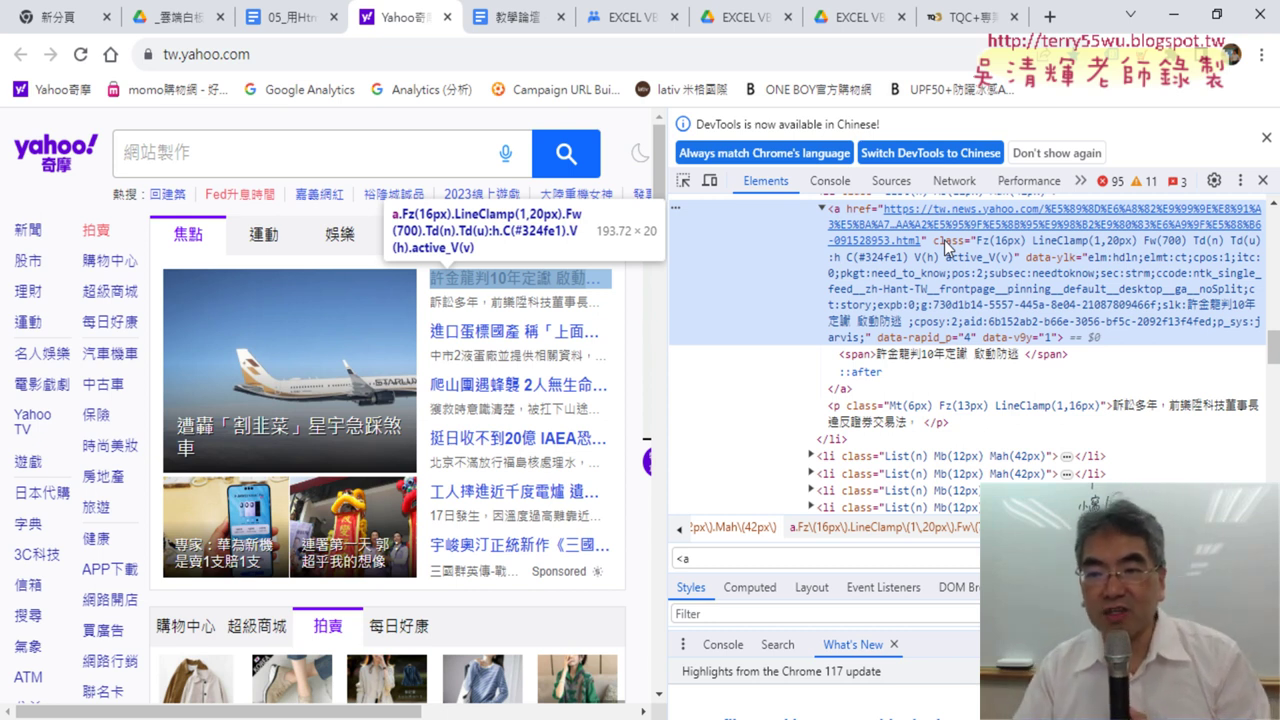
Put the headline anchor's class attribute Fz(16px) LineClamp(1,20px) Fw(700) into edit mode
{"action": "double_click", "coordinate": [1057, 243]}
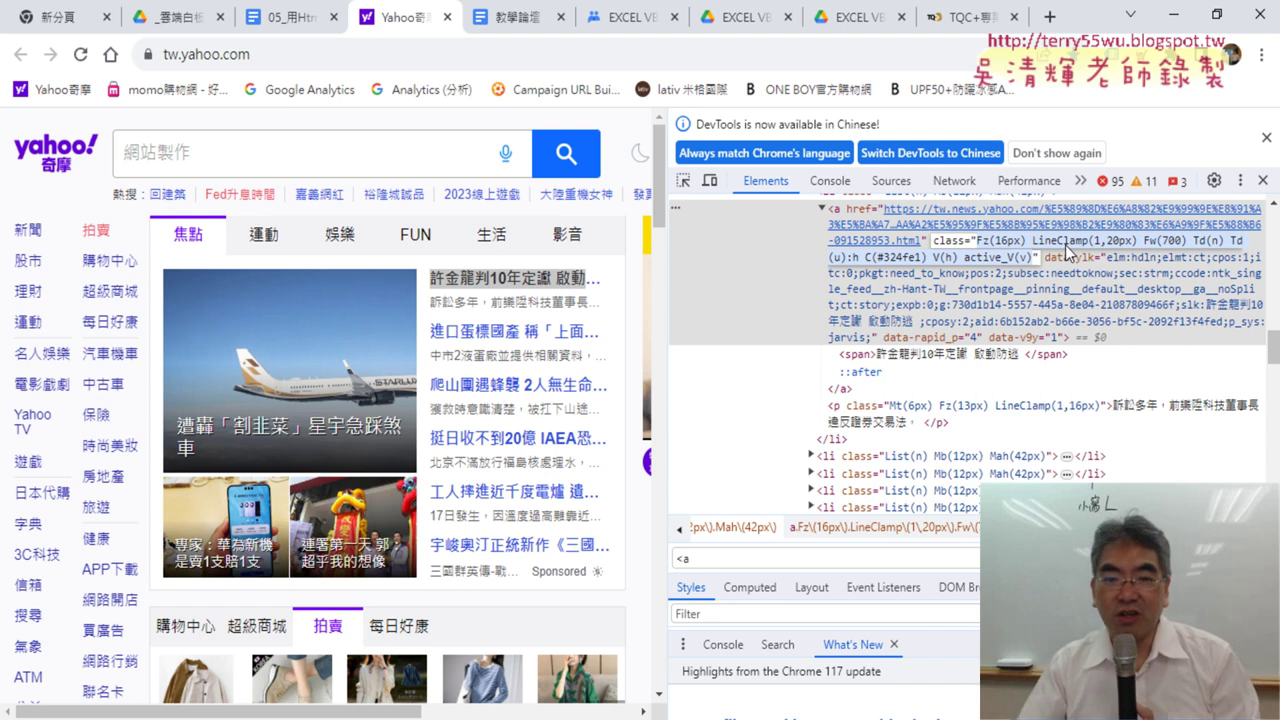
Inspect the top headline again and make its link's class value editable
{"action": "left_click_drag", "start_coordinate": [428, 277], "coordinate": [586, 277]}
{"action": "right_click", "coordinate": [548, 283]}
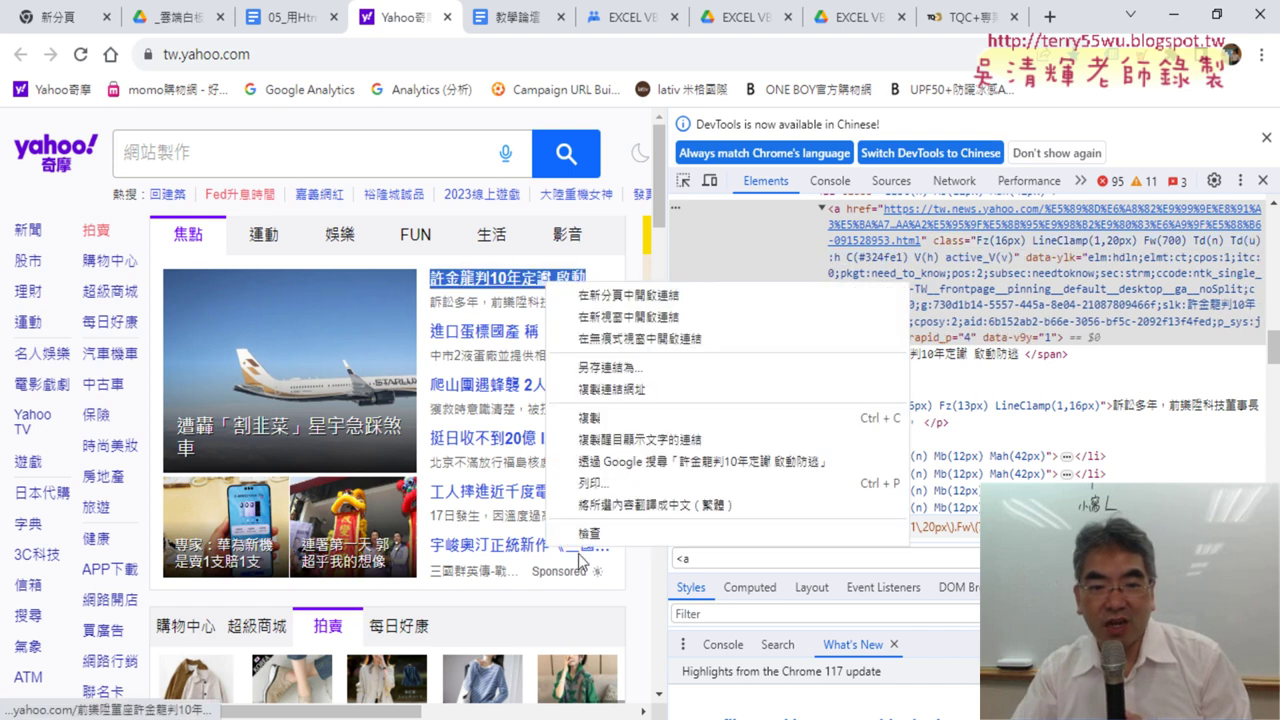
{"action": "left_click", "coordinate": [585, 533]}
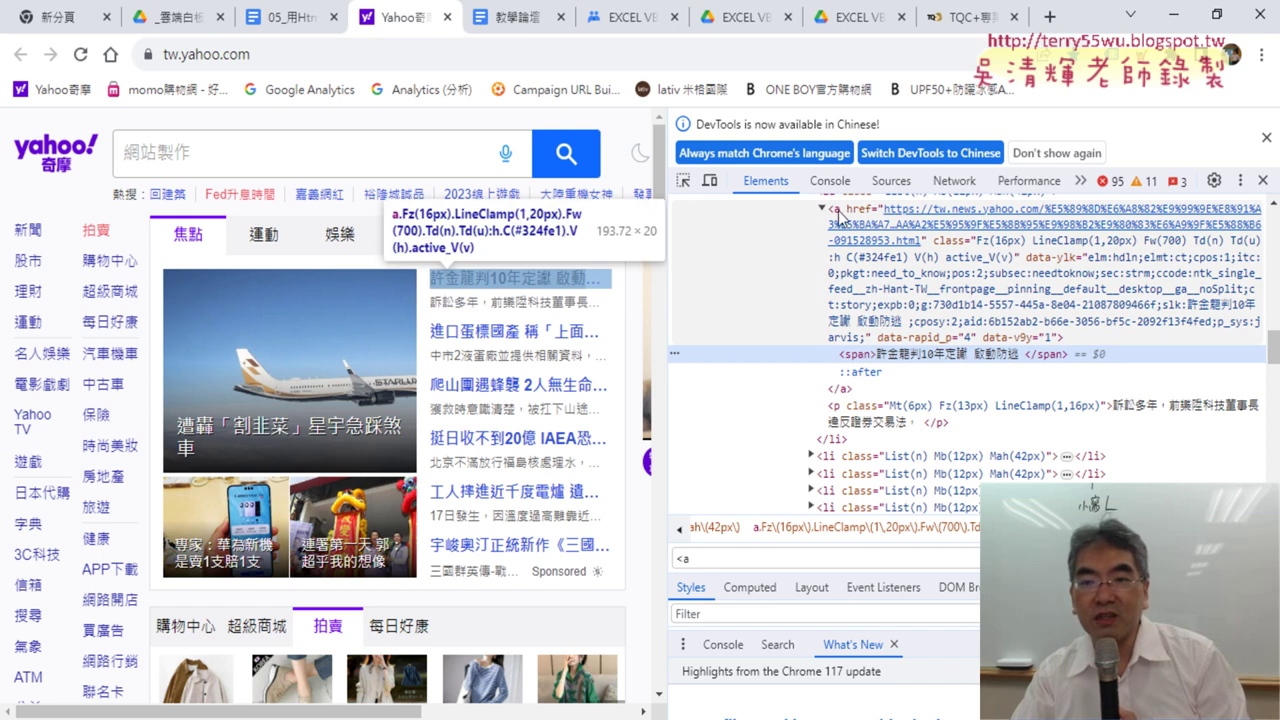
{"action": "double_click", "coordinate": [1047, 247]}
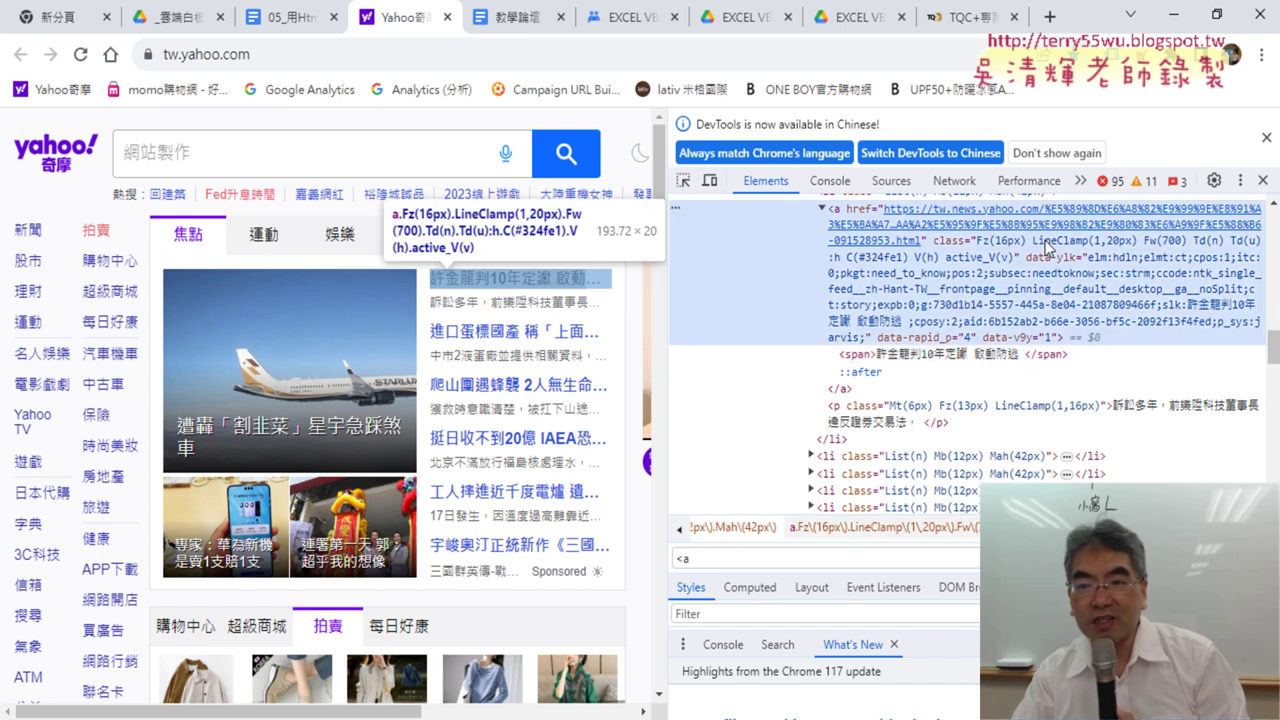
Copy the class string Fz(16px) LineClamp(1,20px) Fw(700) Td(n) Td(u):h C(#324fe1) into the Elements search
{"action": "right_click", "coordinate": [1045, 244]}
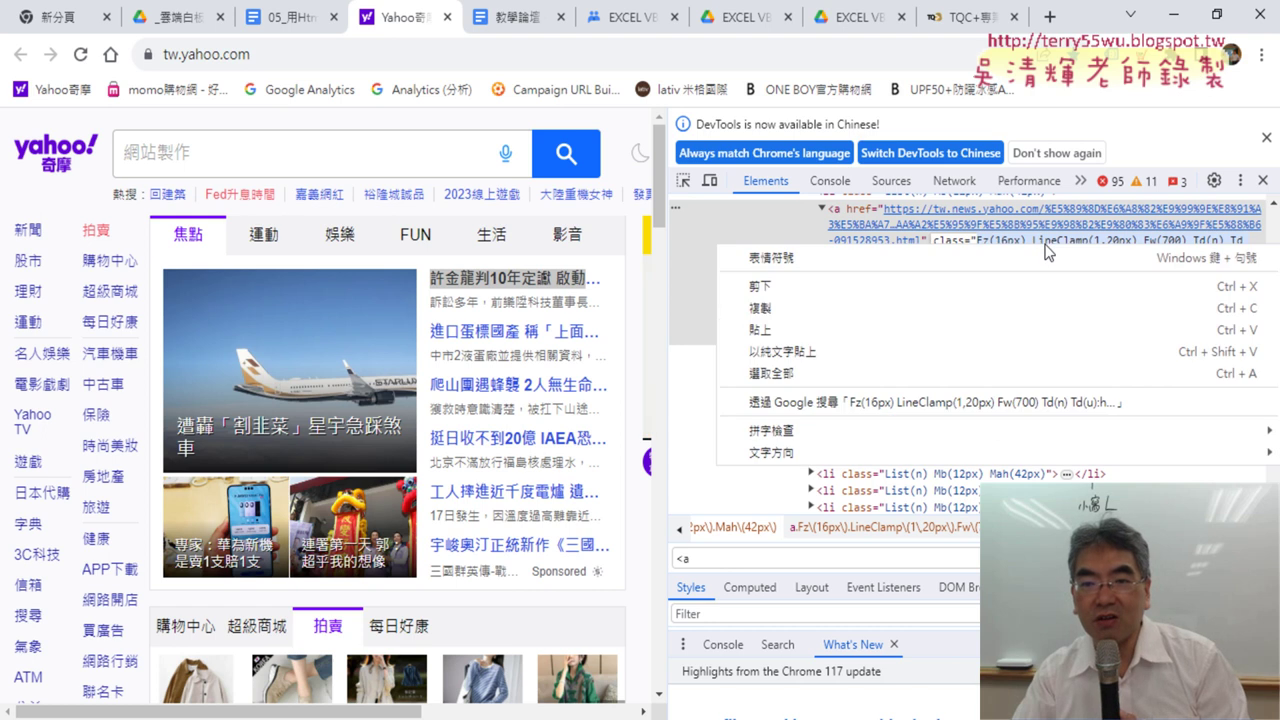
{"action": "left_click", "coordinate": [888, 311]}
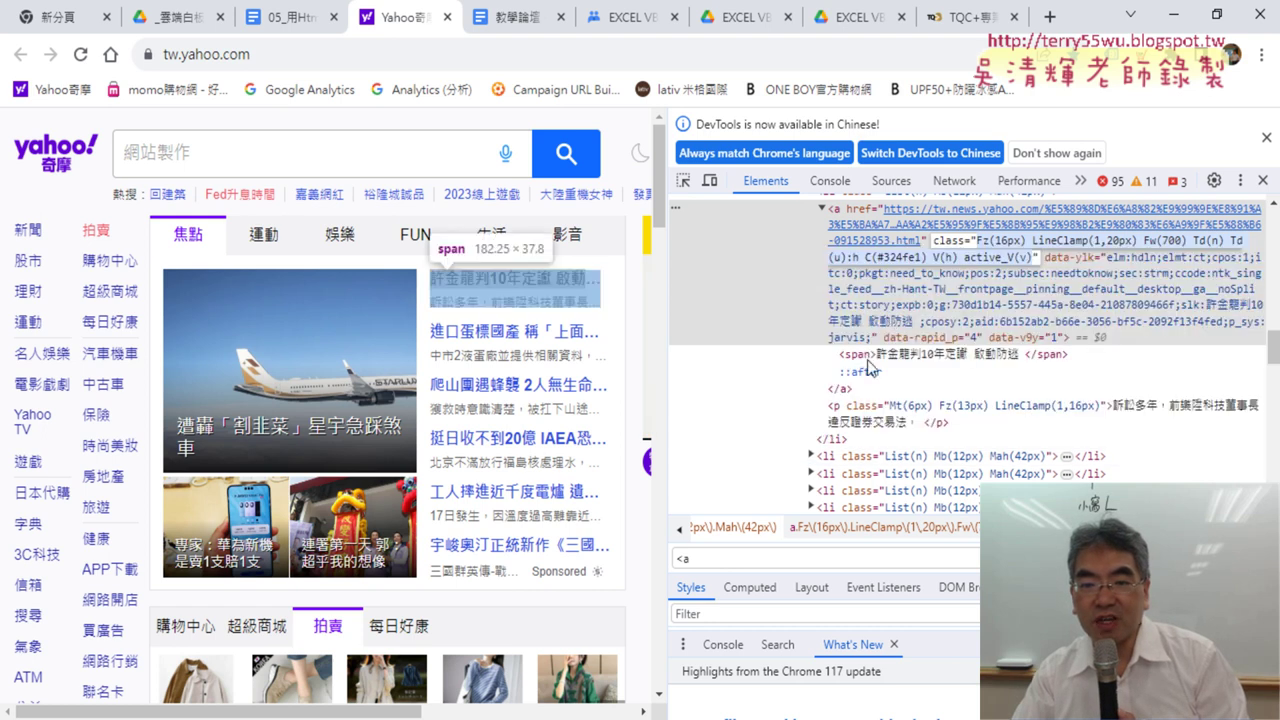
{"action": "left_click", "coordinate": [724, 558]}
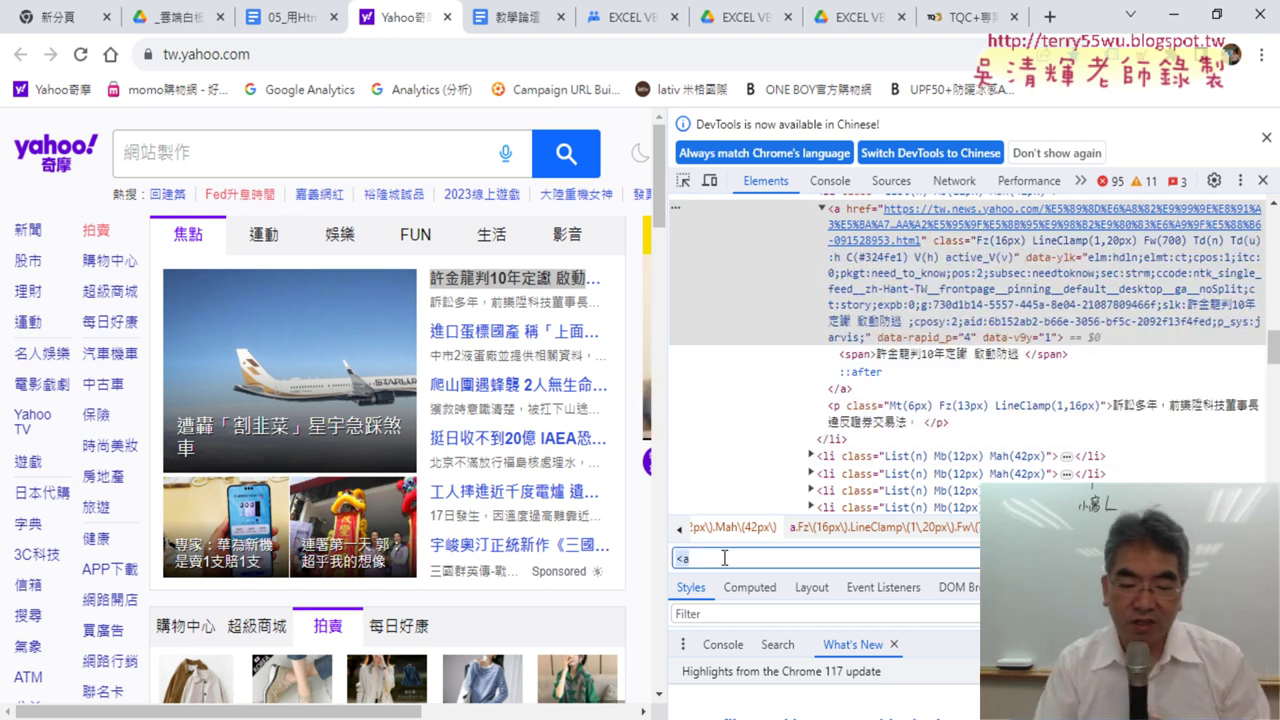
{"action": "key", "text": "ctrl+v"}
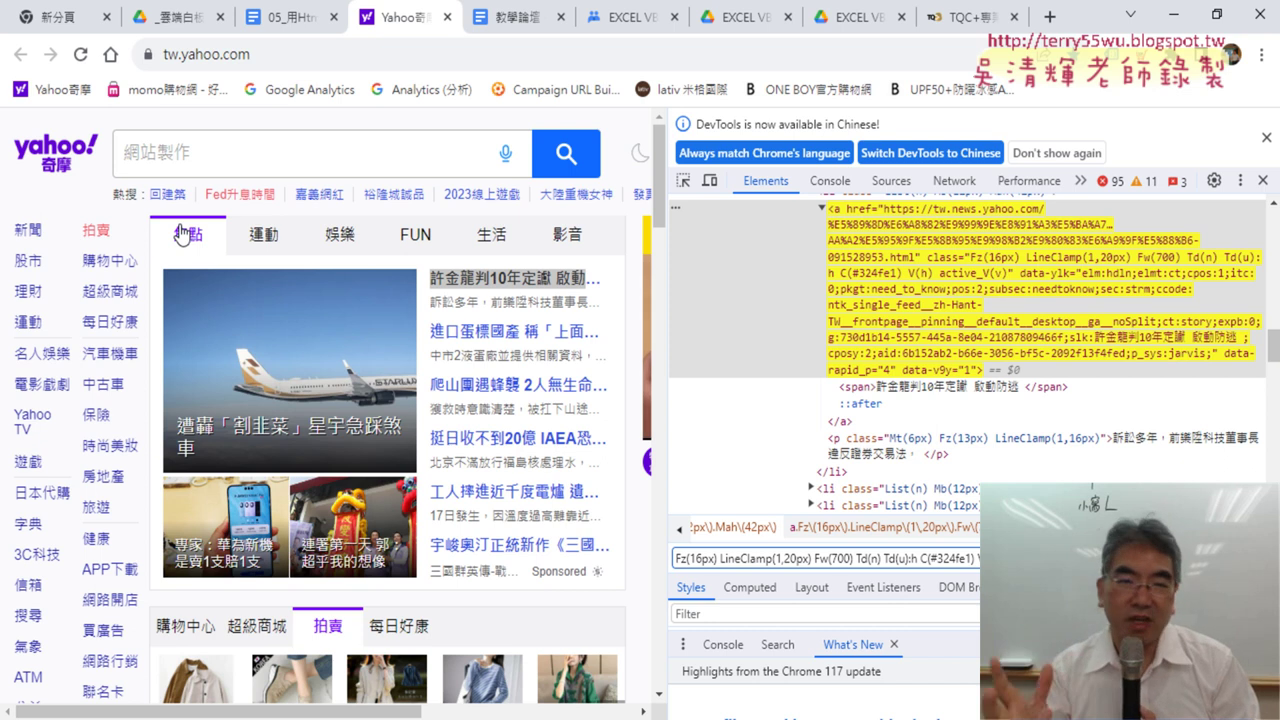
Scroll down through the scraping code notes in the Google Docs tutorial
{"action": "left_click", "coordinate": [290, 17]}
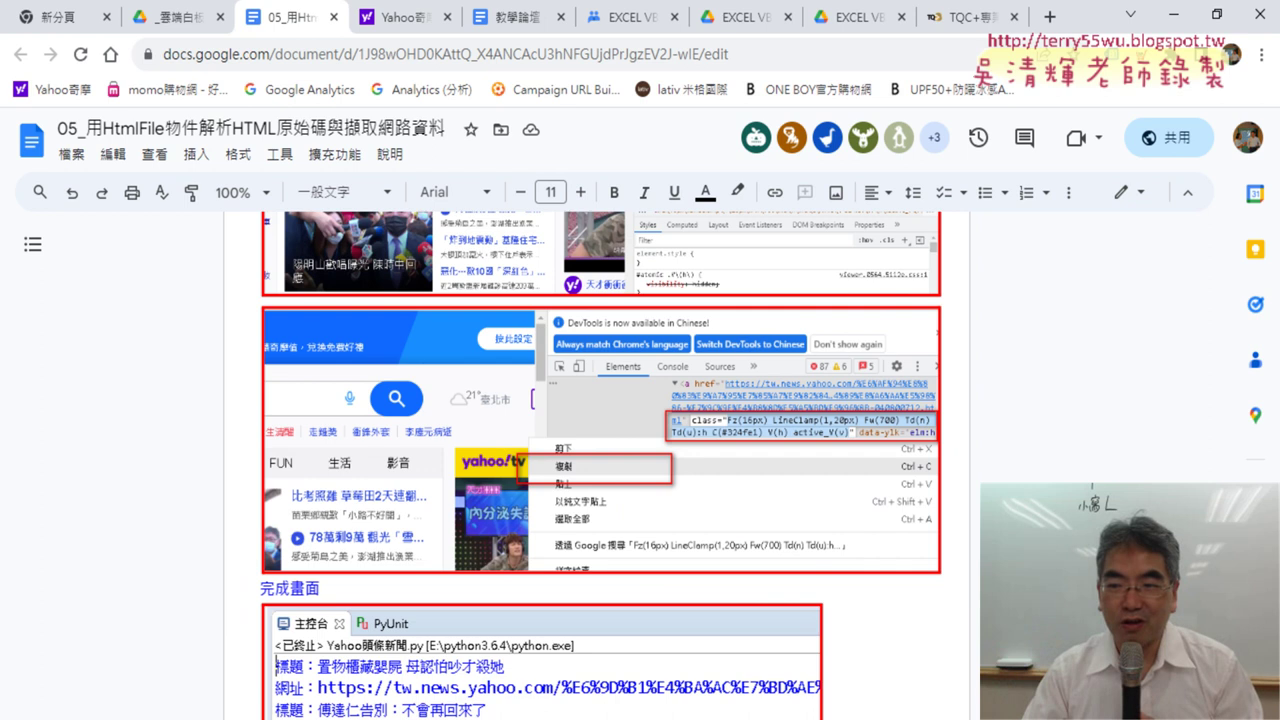
{"action": "mouse_move", "coordinate": [1220, 480]}
{"action": "left_mouse_down"}
{"action": "mouse_move", "coordinate": [1220, 300]}
{"action": "mouse_move", "coordinate": [1210, 365]}
{"action": "left_mouse_up"}
{"action": "scroll", "coordinate": [195, 289], "scroll_direction": "down", "scroll_amount": 1}
{"action": "scroll", "coordinate": [195, 289], "scroll_direction": "down", "scroll_amount": 4}
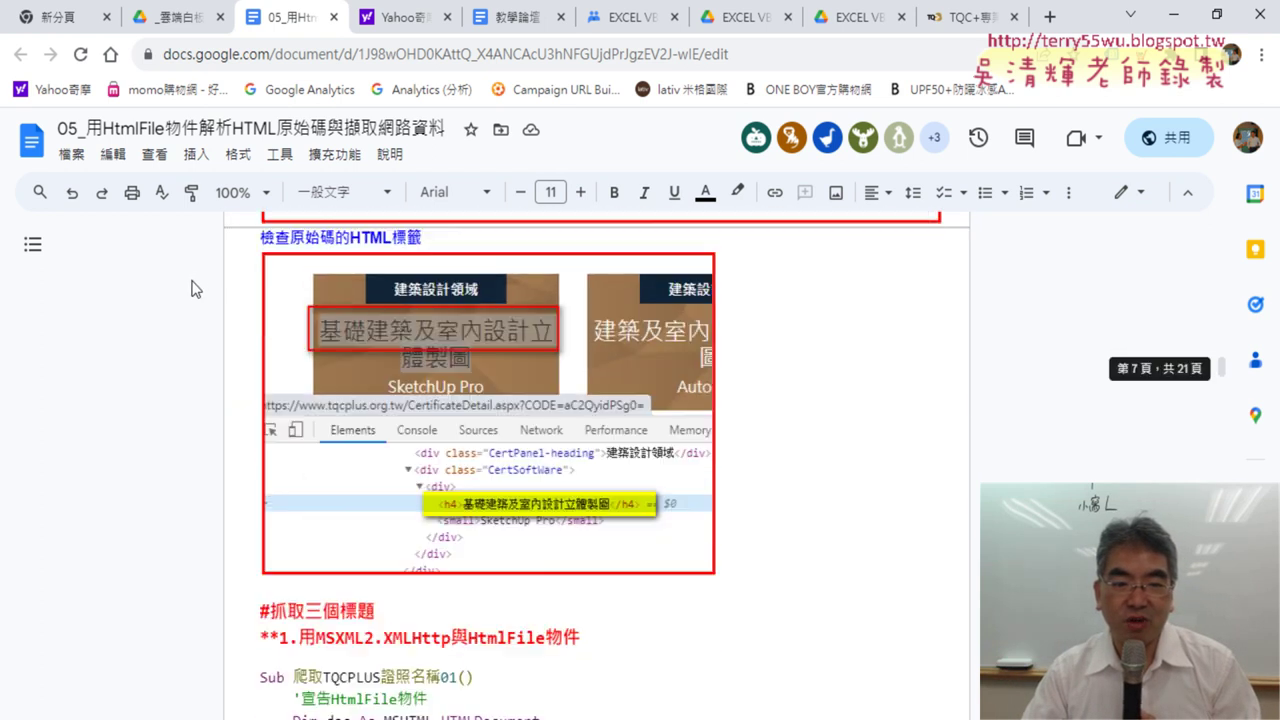
{"action": "scroll", "coordinate": [195, 289], "scroll_direction": "down", "scroll_amount": 1}
{"action": "scroll", "coordinate": [195, 289], "scroll_direction": "down", "scroll_amount": 3}
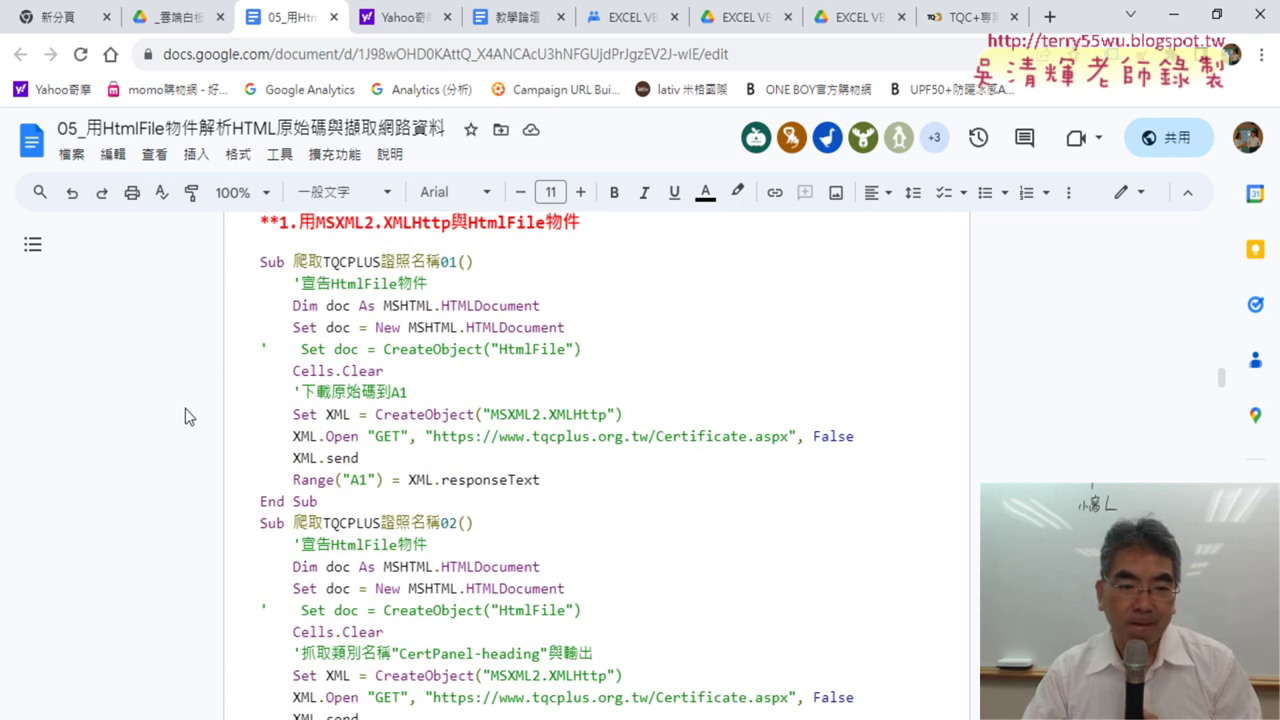
{"action": "scroll", "coordinate": [185, 408], "scroll_direction": "down", "scroll_amount": 2}
{"action": "scroll", "coordinate": [185, 408], "scroll_direction": "down", "scroll_amount": 1}
{"action": "scroll", "coordinate": [184, 408], "scroll_direction": "down", "scroll_amount": 1}
{"action": "scroll", "coordinate": [184, 408], "scroll_direction": "down", "scroll_amount": 1}
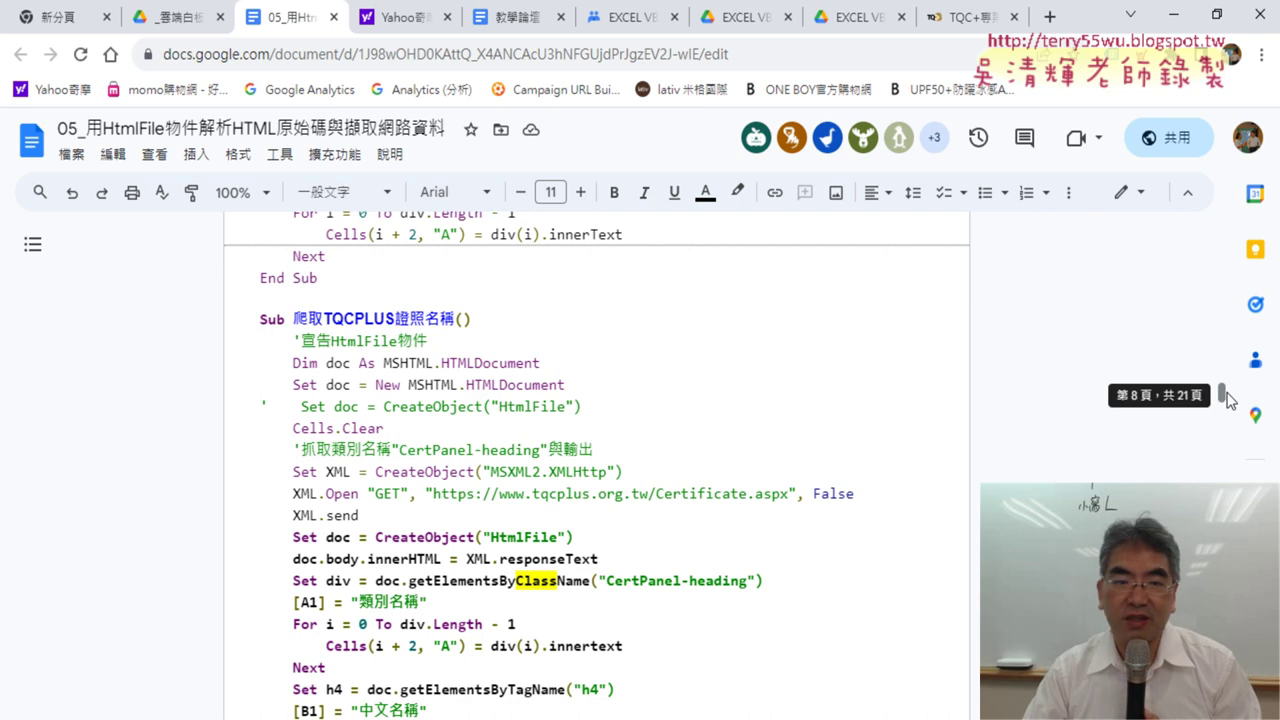
{"action": "scroll", "coordinate": [680, 395], "scroll_direction": "down", "scroll_amount": 1}
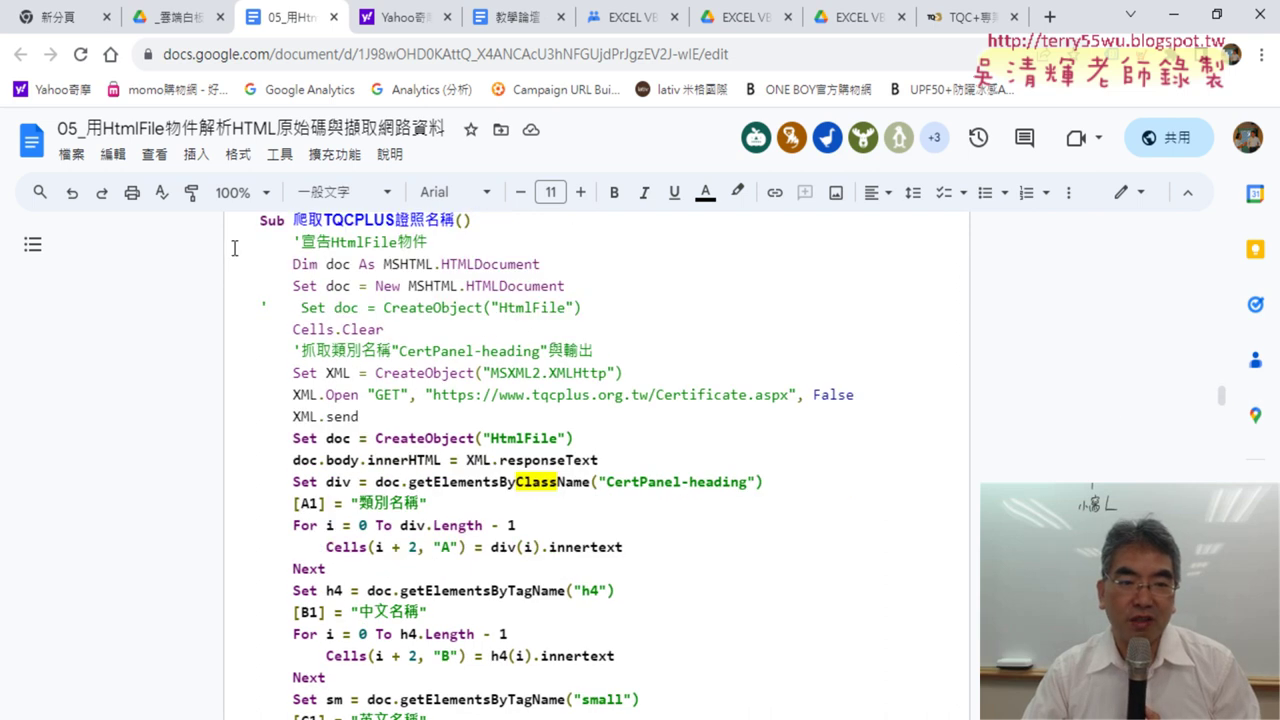
{"action": "scroll", "coordinate": [454, 327], "scroll_direction": "down", "scroll_amount": 2}
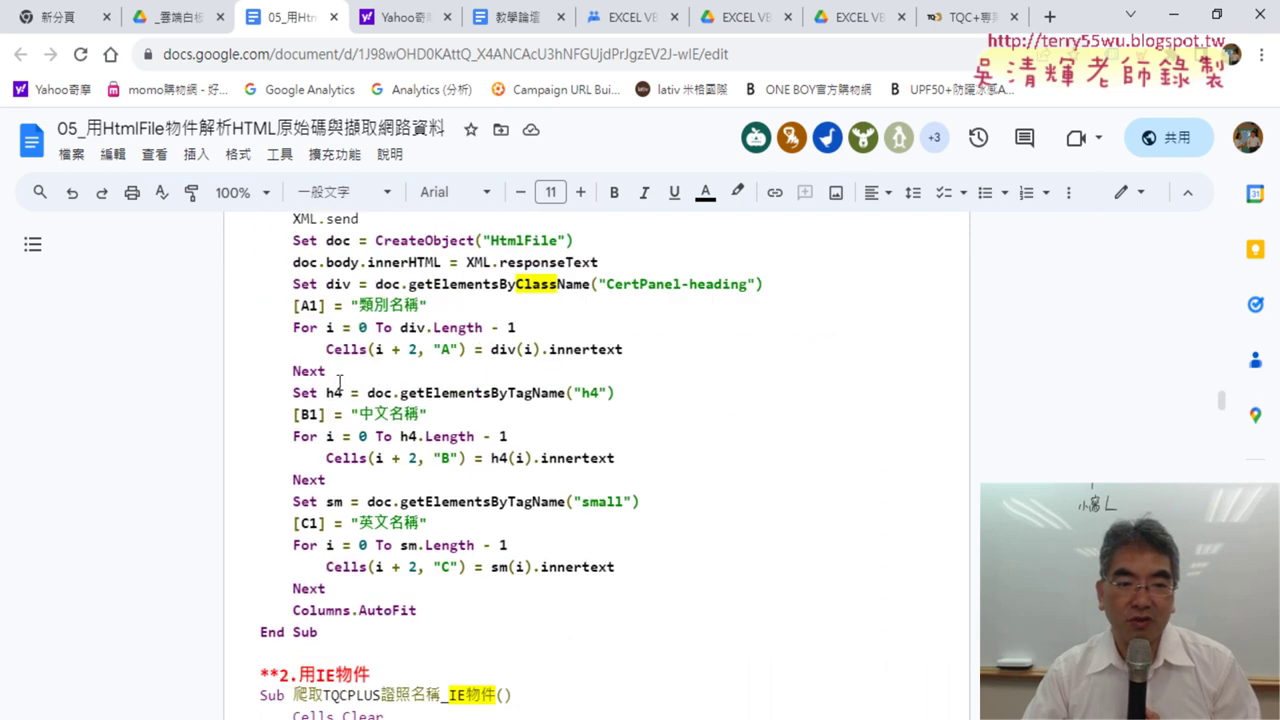
Point out the code lines writing the B1 and C1 headers, then bring up the Excel workbook
{"action": "left_click", "coordinate": [311, 305]}
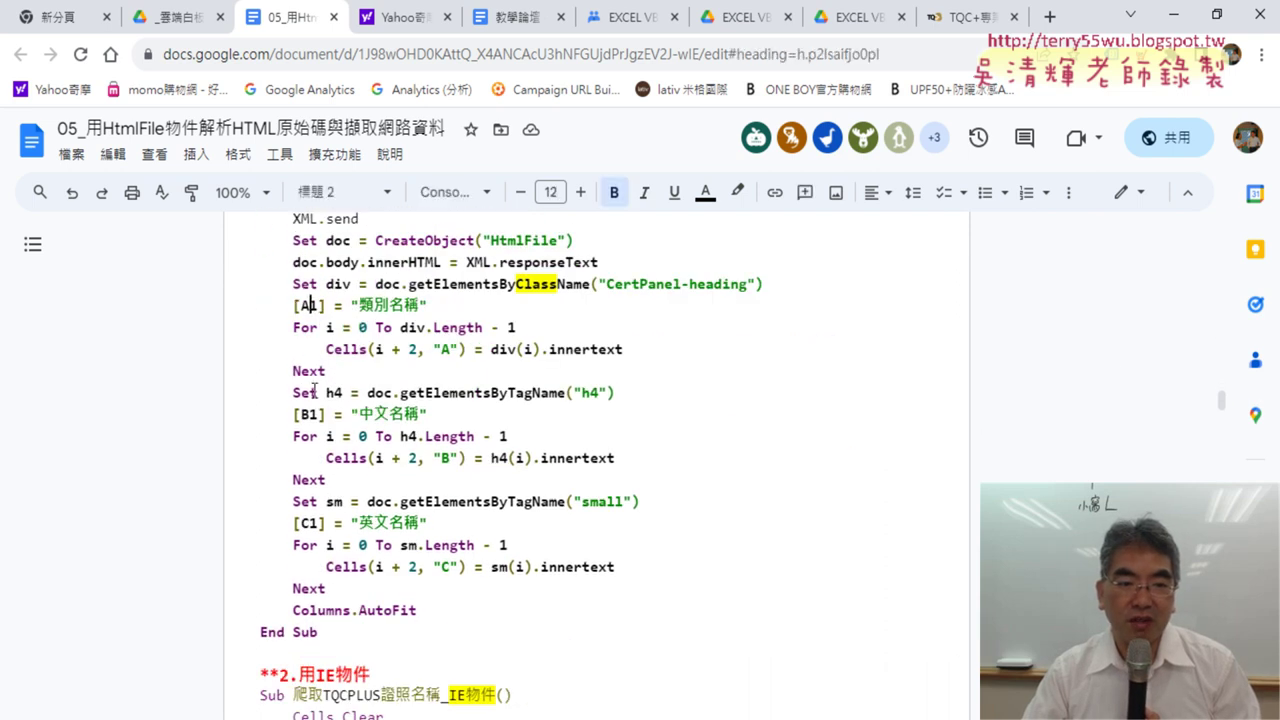
{"action": "left_click", "coordinate": [315, 522]}
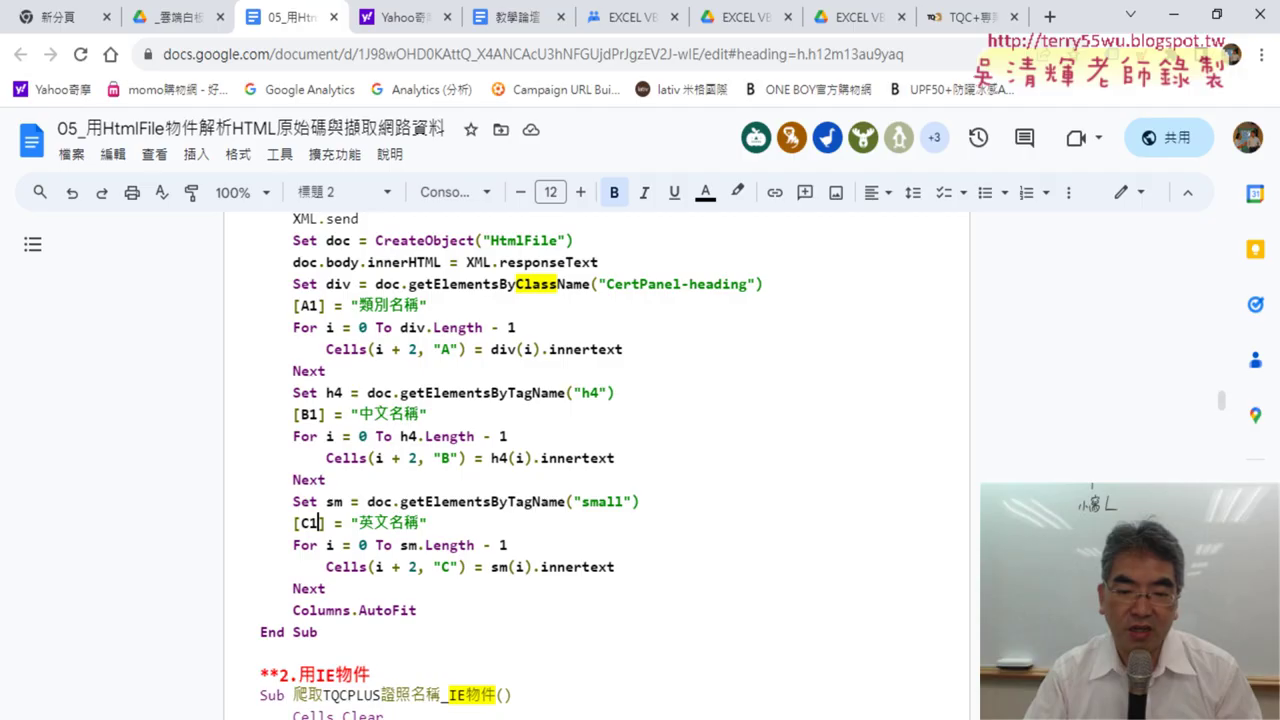
{"action": "key", "text": "alt+Tab"}
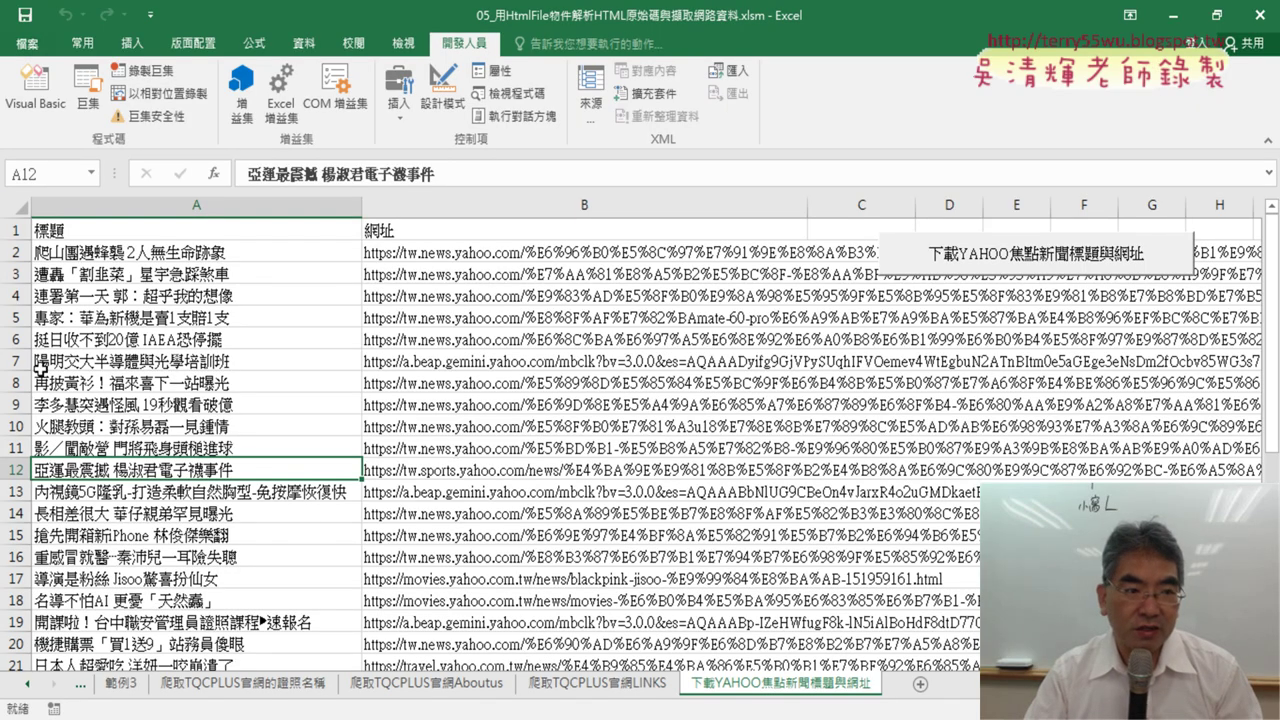
Select the whole 下載YAHOO焦點新聞標題與網址 sheet and delete its scraped titles and links
{"action": "left_click", "coordinate": [18, 209]}
{"action": "key", "text": "Delete"}
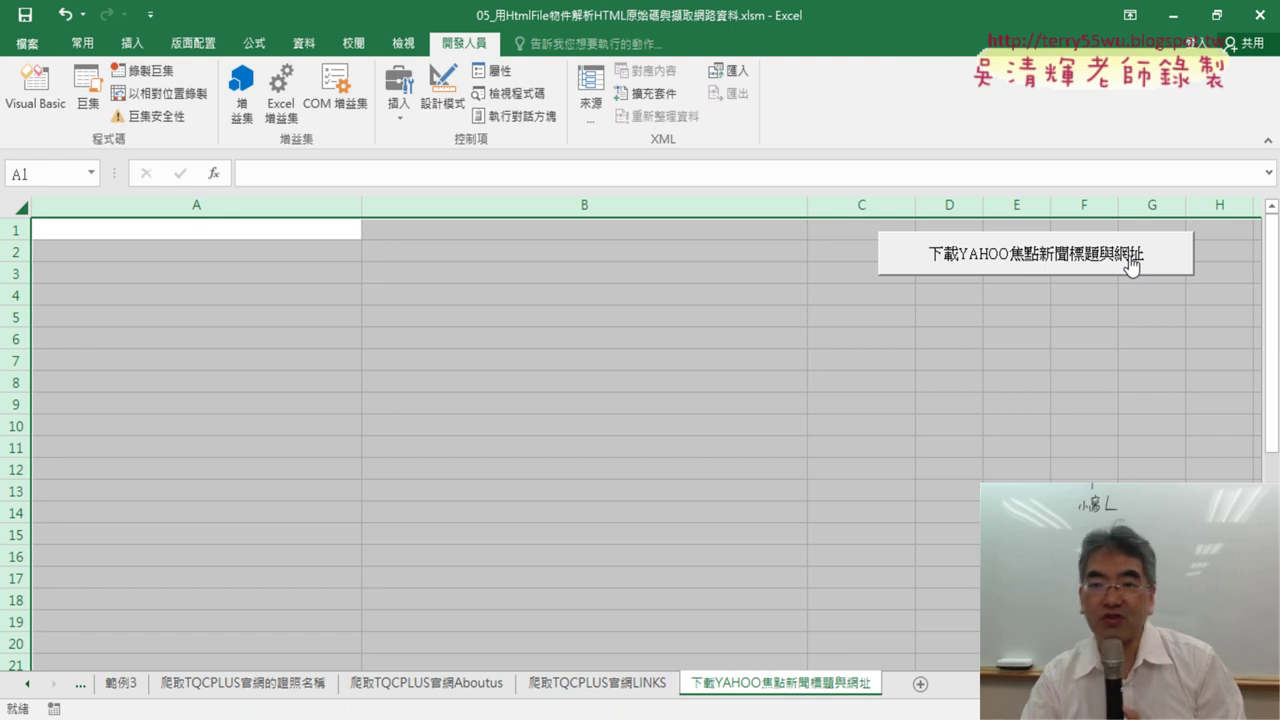
Open the VBA editor, widen Project Explorer, and inspect the empty 下載YAHOO焦點新聞標題與網址 Sub
{"action": "left_click", "coordinate": [18, 104]}
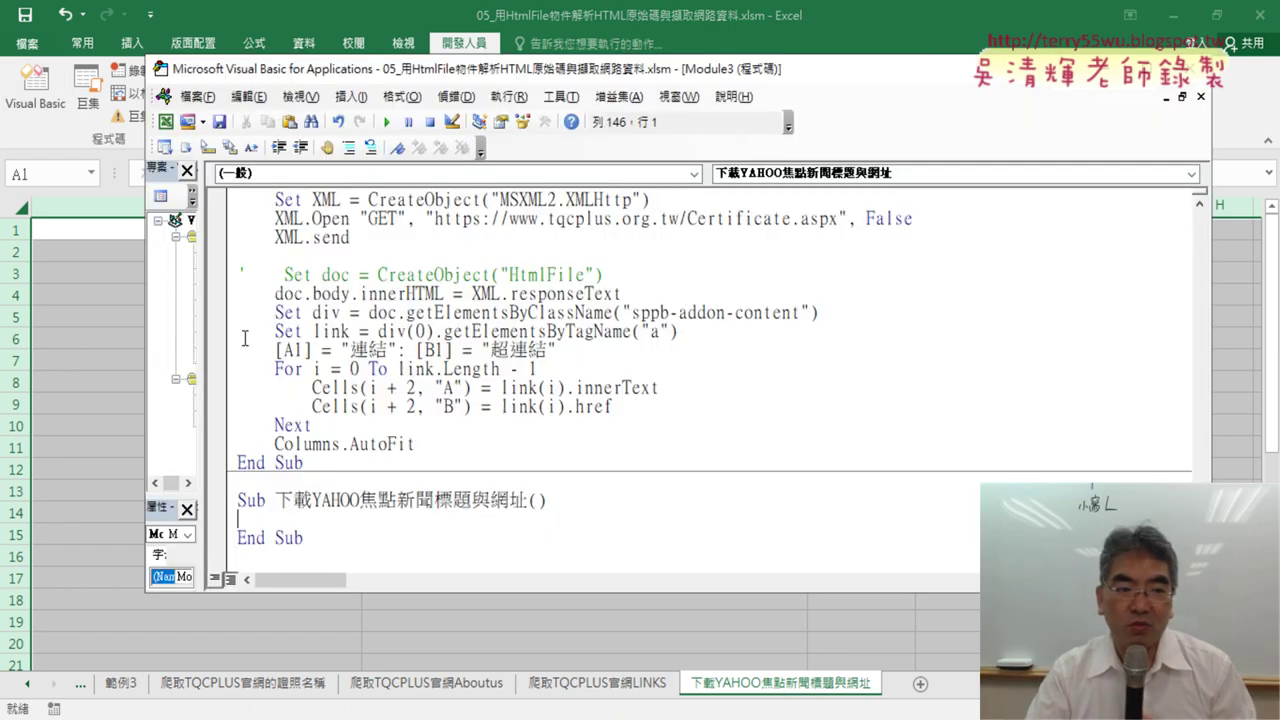
{"action": "left_click_drag", "start_coordinate": [204, 332], "coordinate": [364, 342]}
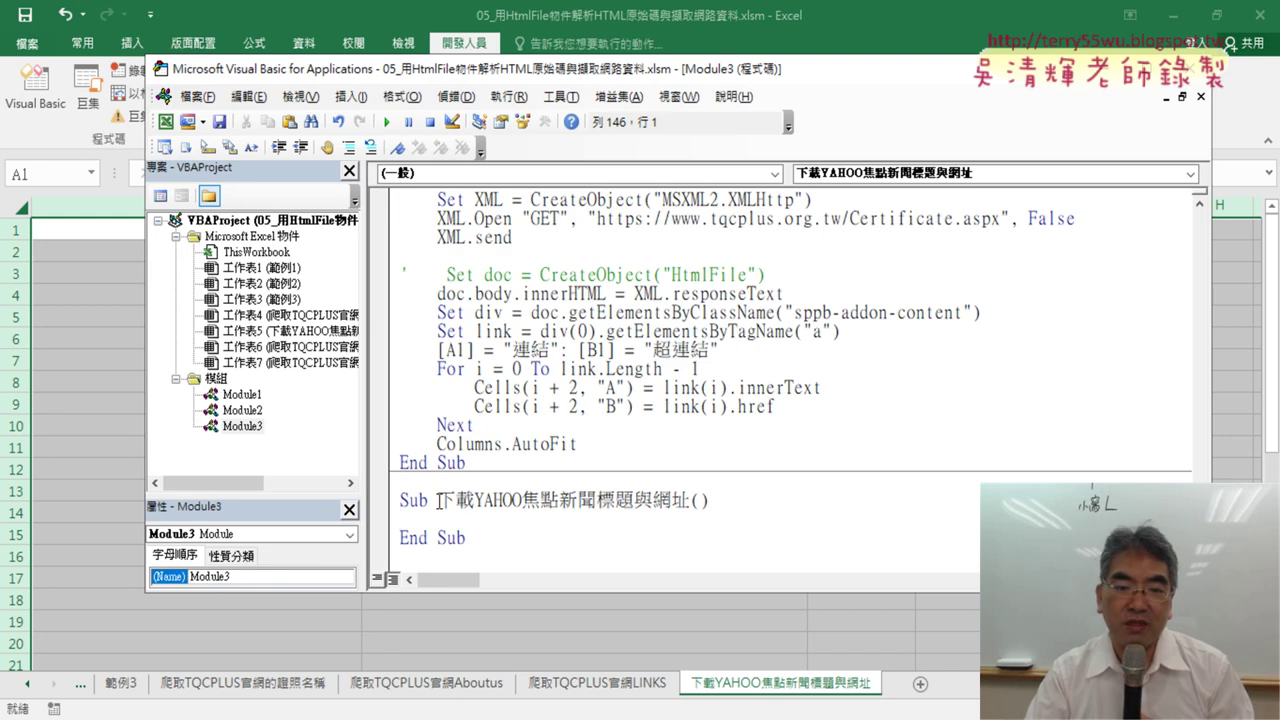
{"action": "left_click_drag", "start_coordinate": [438, 500], "coordinate": [690, 500]}
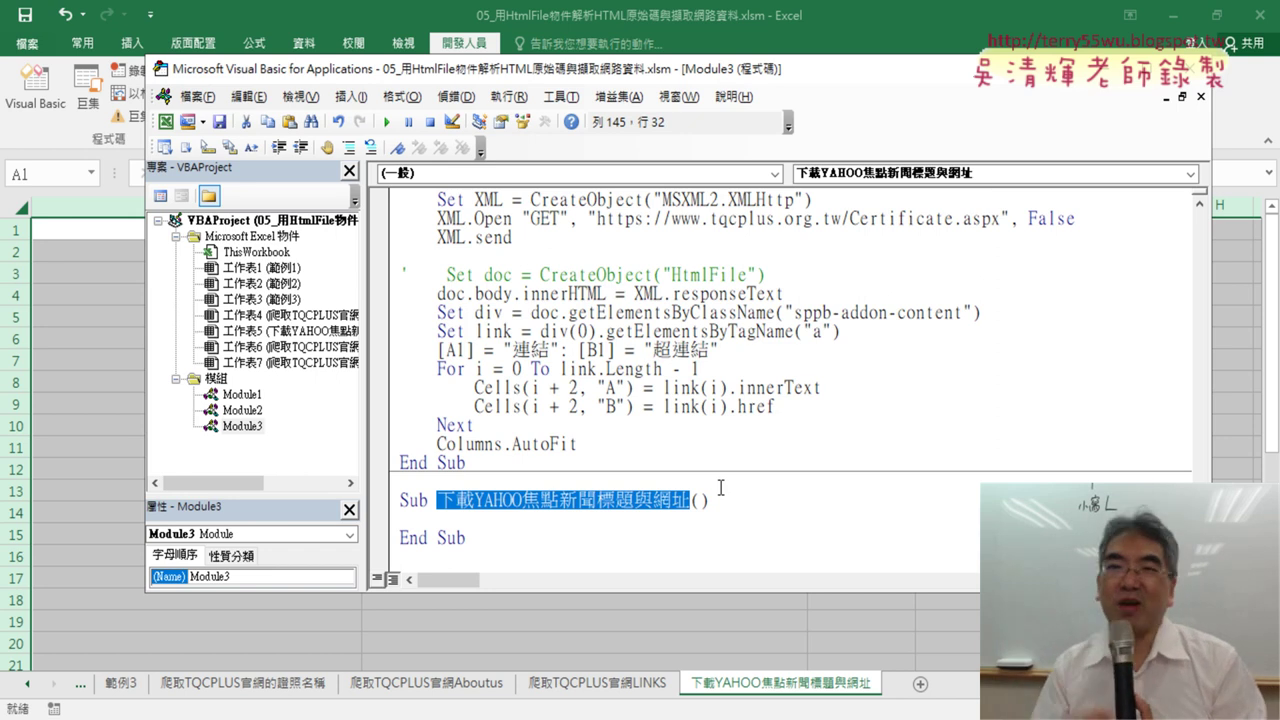
{"action": "key", "text": "Down"}
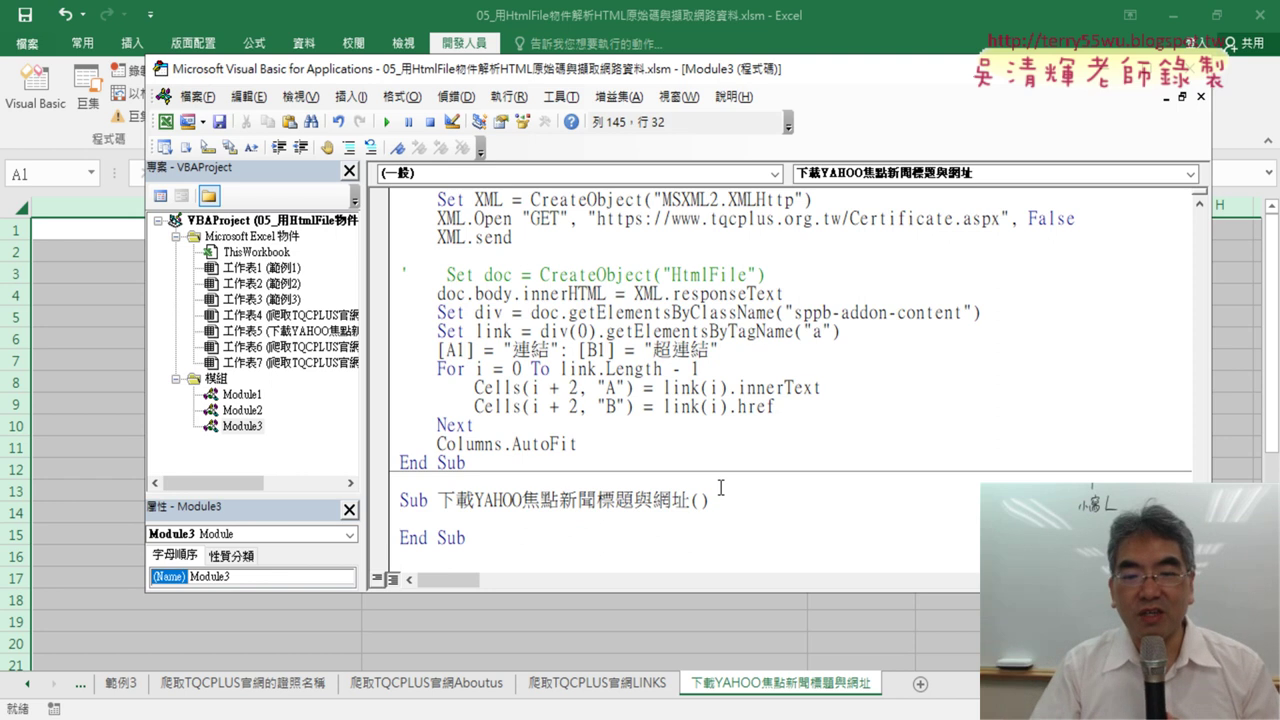
{"action": "key", "text": "shift+Right"}
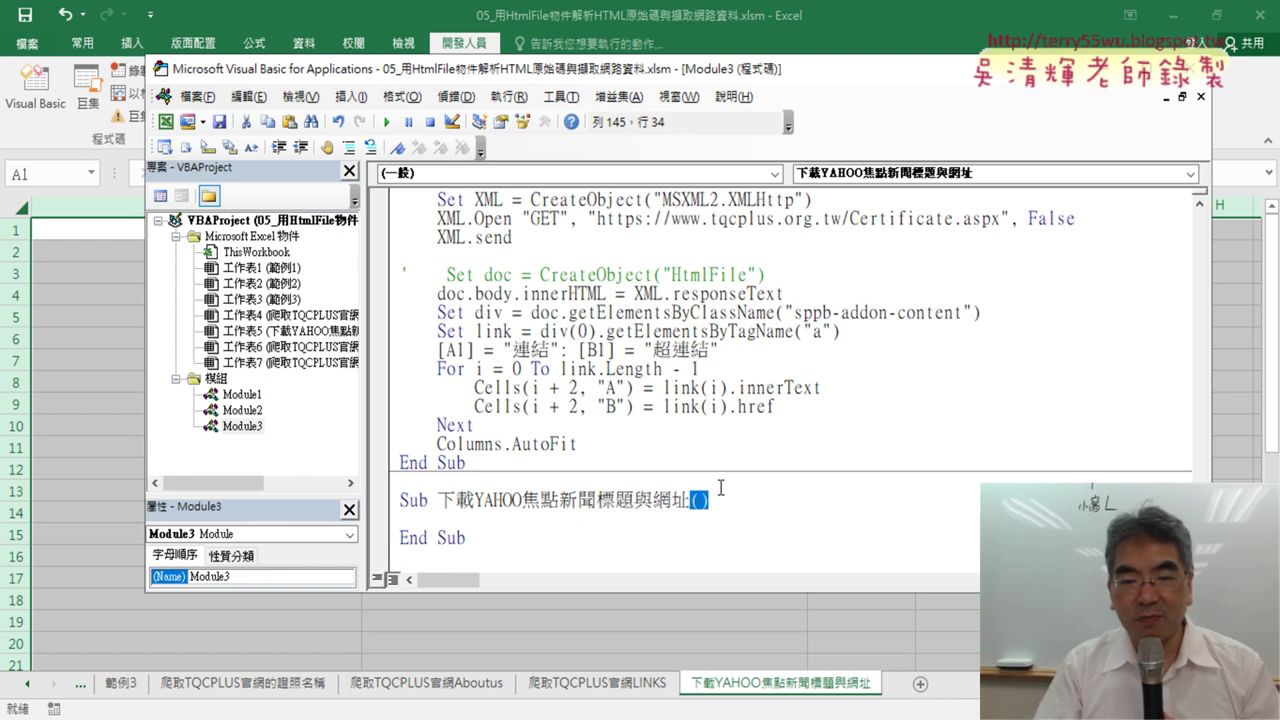
{"action": "key", "text": "shift+Down"}
{"action": "key", "text": "shift+Down"}
{"action": "key", "text": "Return"}
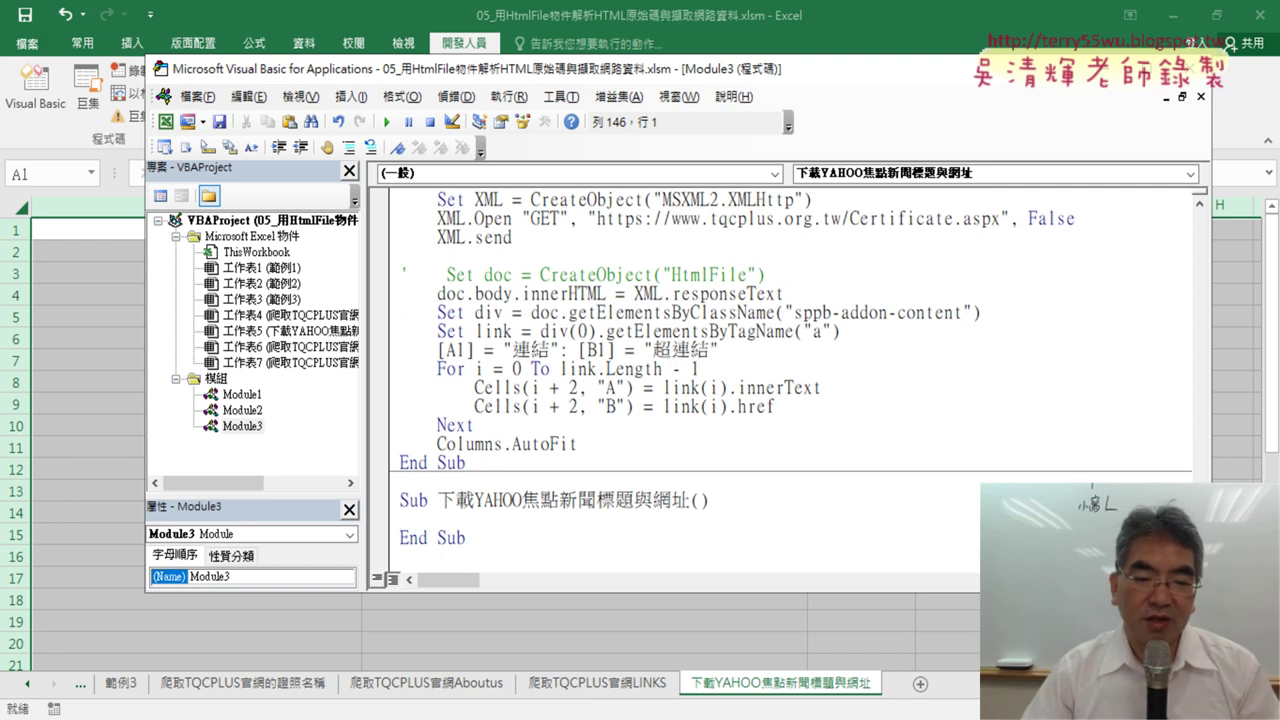
{"action": "key", "text": "alt+Tab"}
{"action": "scroll", "coordinate": [371, 610], "scroll_direction": "up", "scroll_amount": 3}
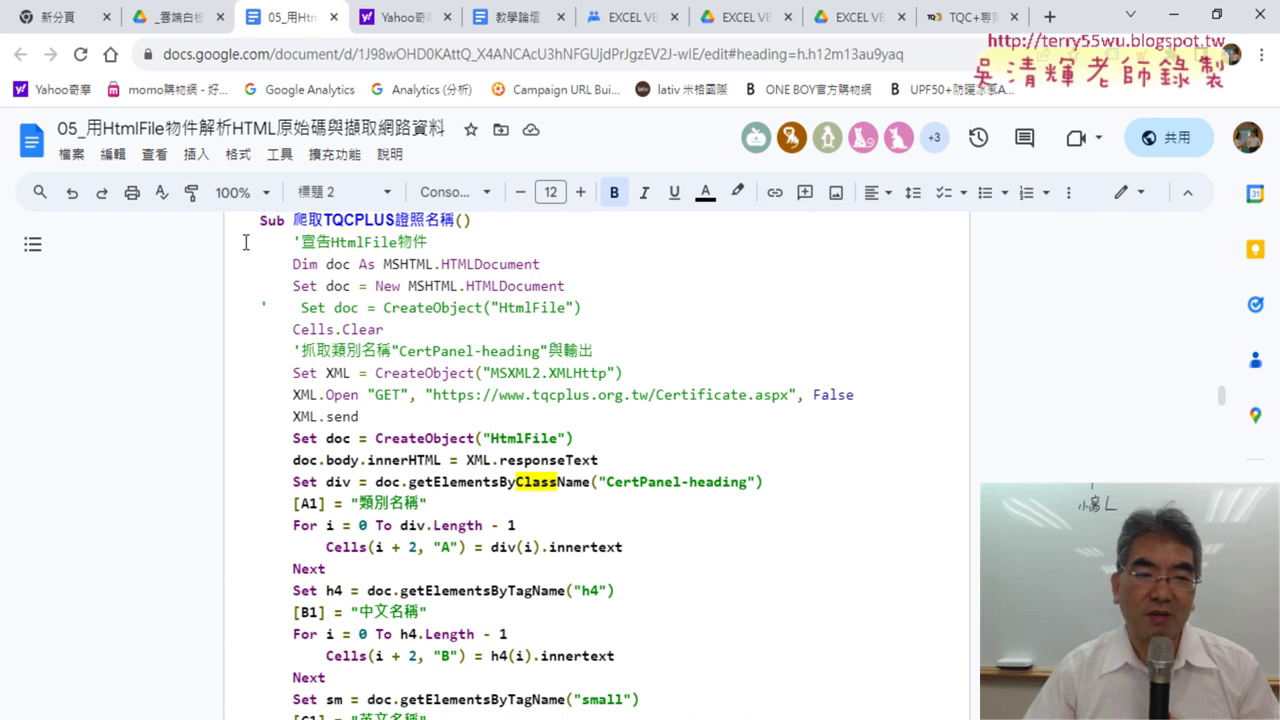
Copy the TQCPLUS code from the '宣告HtmlFile物件 comment through the first Next
{"action": "mouse_move", "coordinate": [245, 242]}
{"action": "left_mouse_down"}
{"action": "mouse_move", "coordinate": [487, 256]}
{"action": "mouse_move", "coordinate": [463, 583]}
{"action": "mouse_move", "coordinate": [463, 566]}
{"action": "mouse_move", "coordinate": [424, 574]}
{"action": "left_mouse_up"}
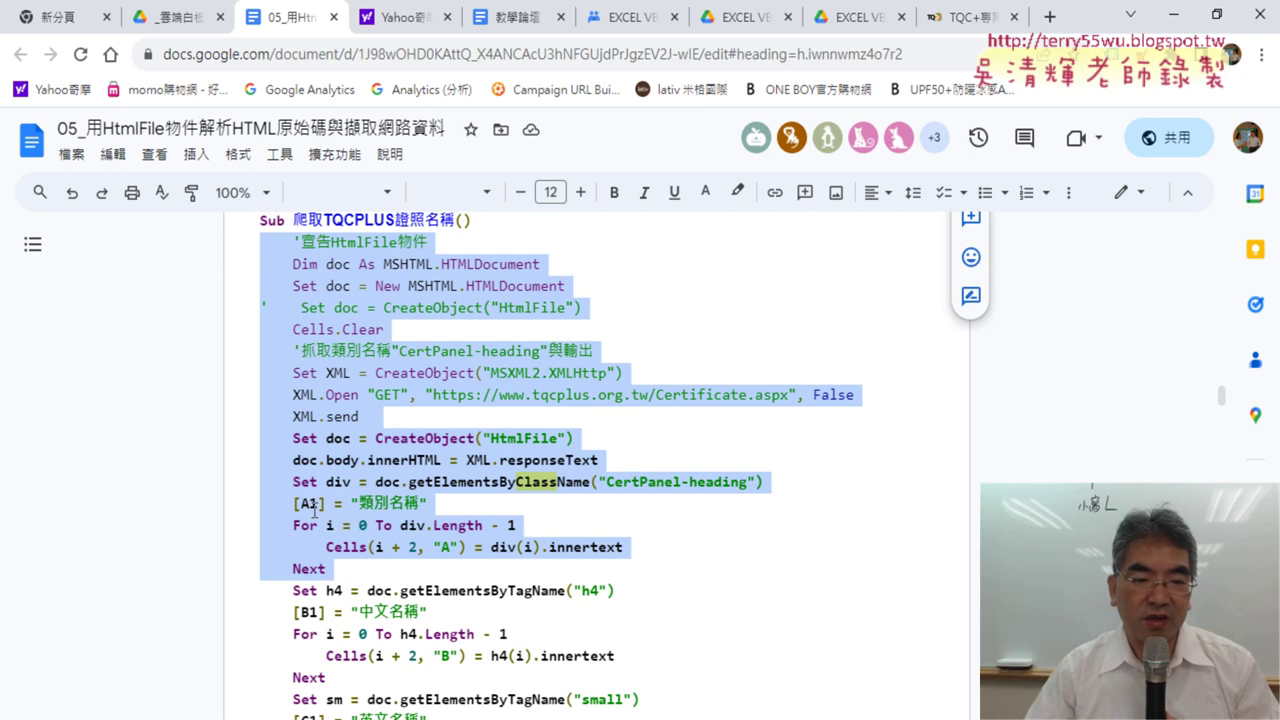
{"action": "scroll", "coordinate": [353, 524], "scroll_direction": "down", "scroll_amount": 2}
{"action": "scroll", "coordinate": [349, 455], "scroll_direction": "up", "scroll_amount": 1}
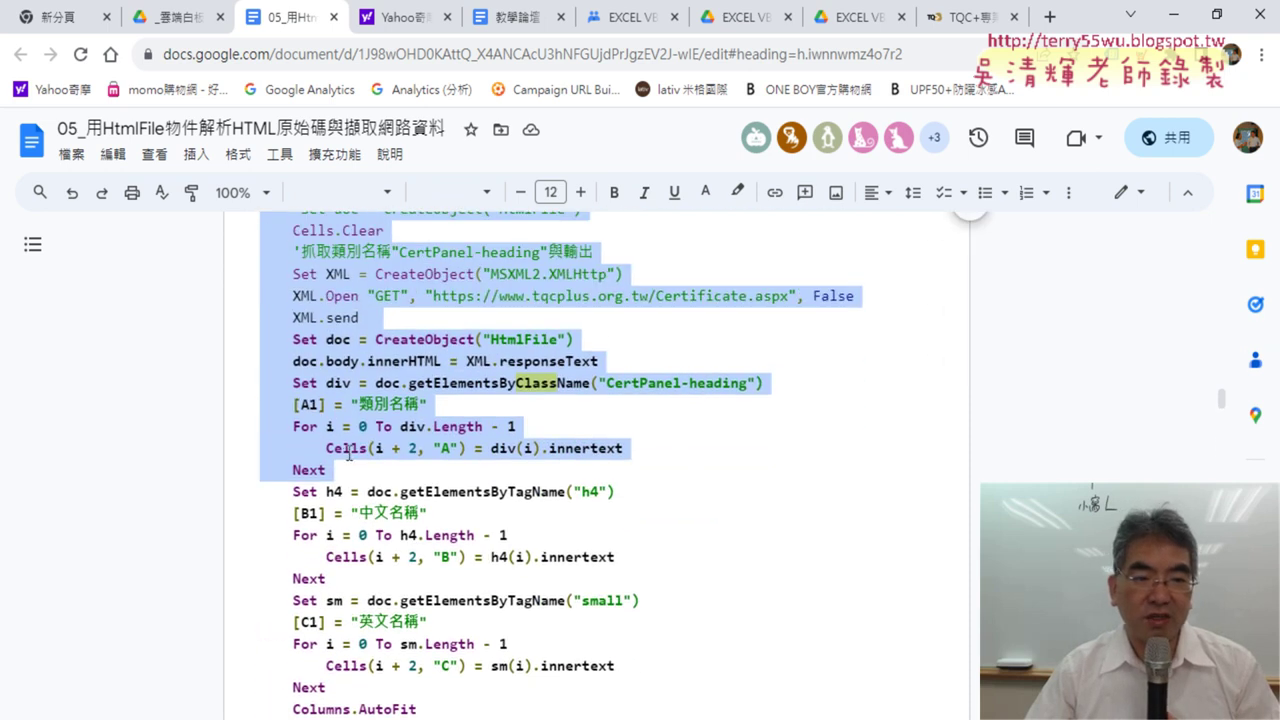
{"action": "scroll", "coordinate": [346, 440], "scroll_direction": "up", "scroll_amount": 2}
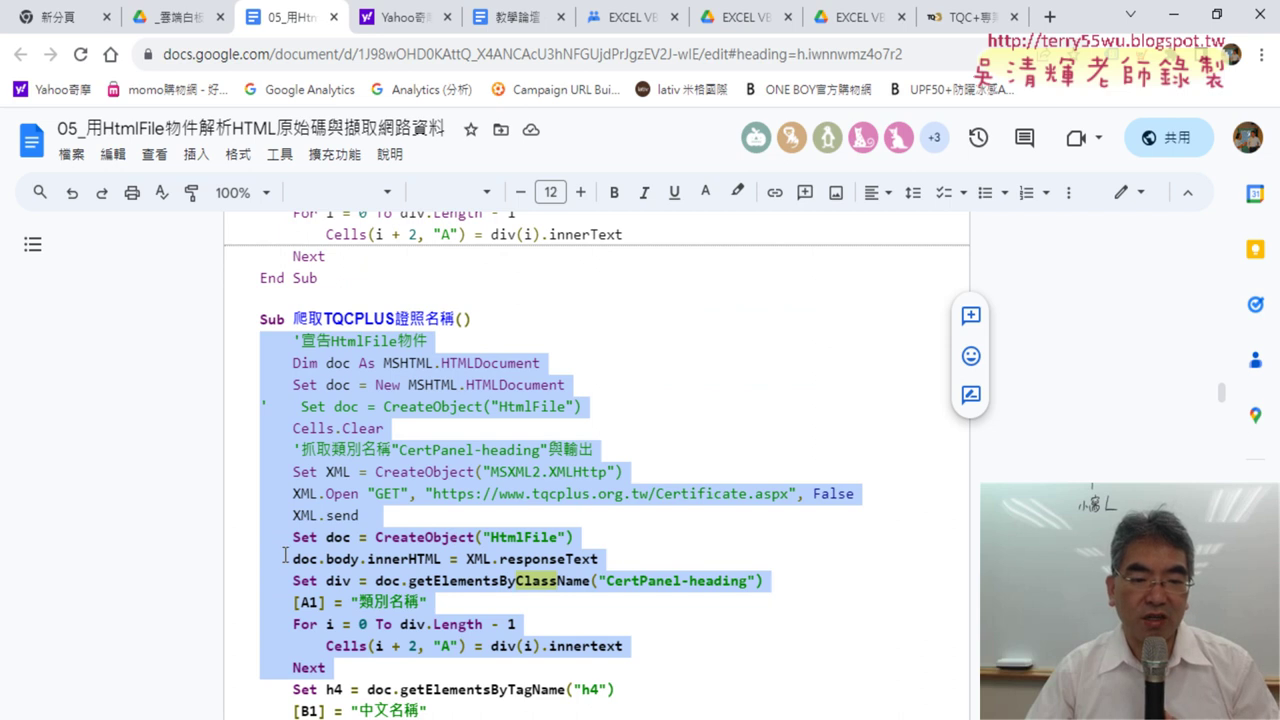
{"action": "scroll", "coordinate": [285, 555], "scroll_direction": "down", "scroll_amount": 2}
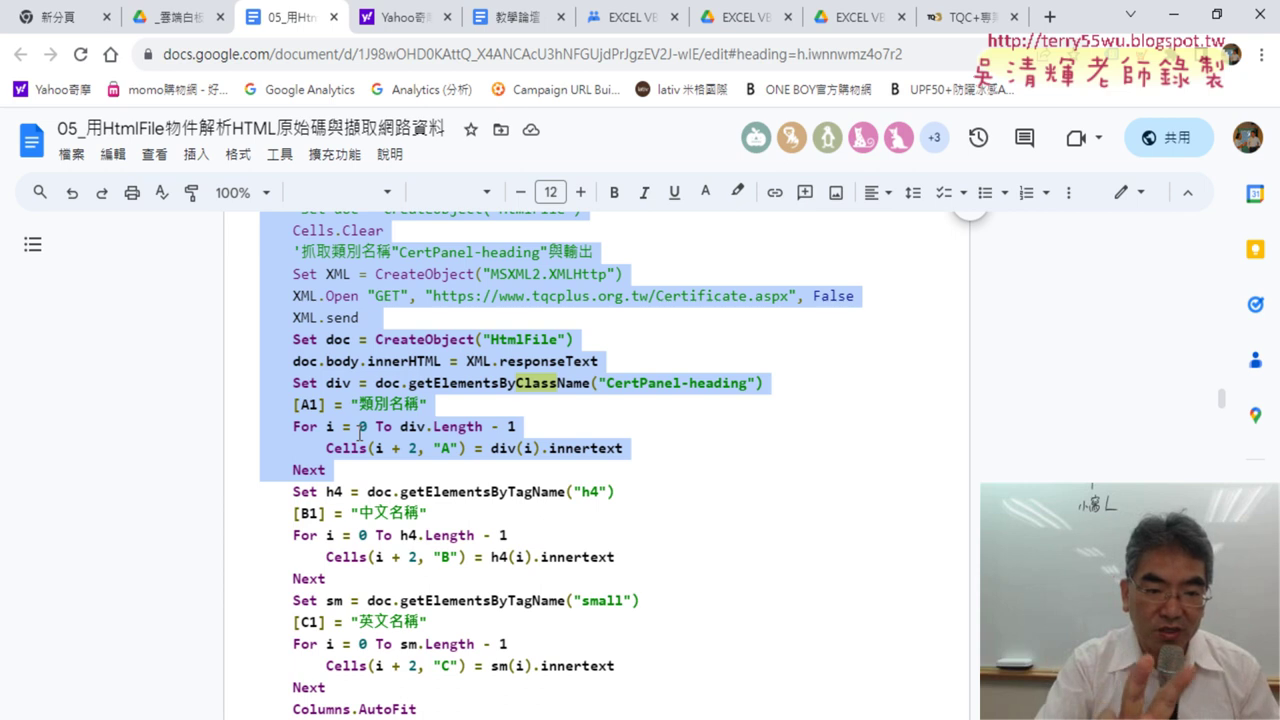
{"action": "scroll", "coordinate": [316, 474], "scroll_direction": "up", "scroll_amount": 1}
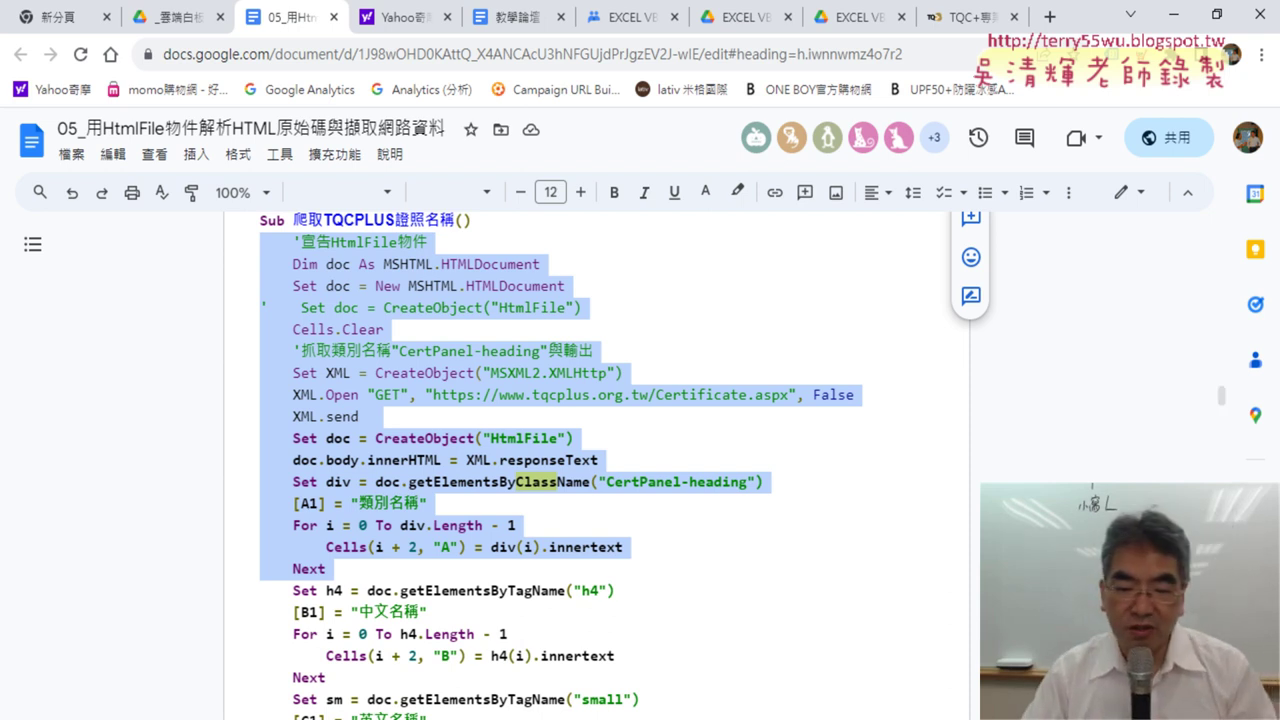
{"action": "key", "text": "alt+Tab"}
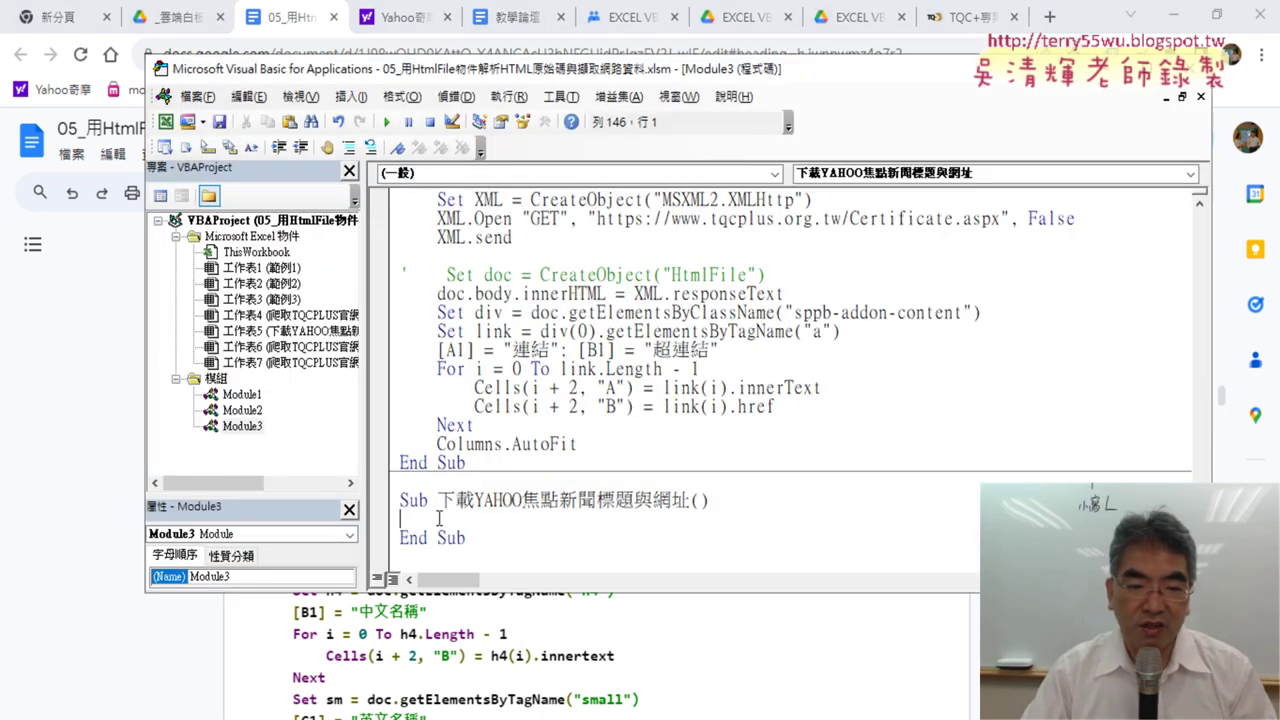
Paste the copied scraping code into the Yahoo Sub, then switch to Chrome's Yahoo tab
{"action": "type", "text": "'宣告HtmlFile物件     Dim doc As MSHTML.HTMLDocument     Set doc = New MSHTML.HTMLDocument '    Set doc = CreateObject(\"HtmlFile\")     Cells.Clear     '抓取類別名稱\"CertPanel-heading\"與輸出     Set XML = CreateObject(\"MSXML2.XMLHttp\")     XML.Open \"GET\", \"https://www.tqcplus.org.tw/Certificate.aspx\", False     XML.send     Set doc = CreateObject(\"HtmlFile\")     doc.body.innerHTML = XML.responseText     Set div = doc.getElementsByClassName(\"CertPanel-heading\")     [A1] = \"類別名稱\"     For i = 0 To div.Length - 1         Cells(i + 2, \"A\") = div(i).innerText     Next"}
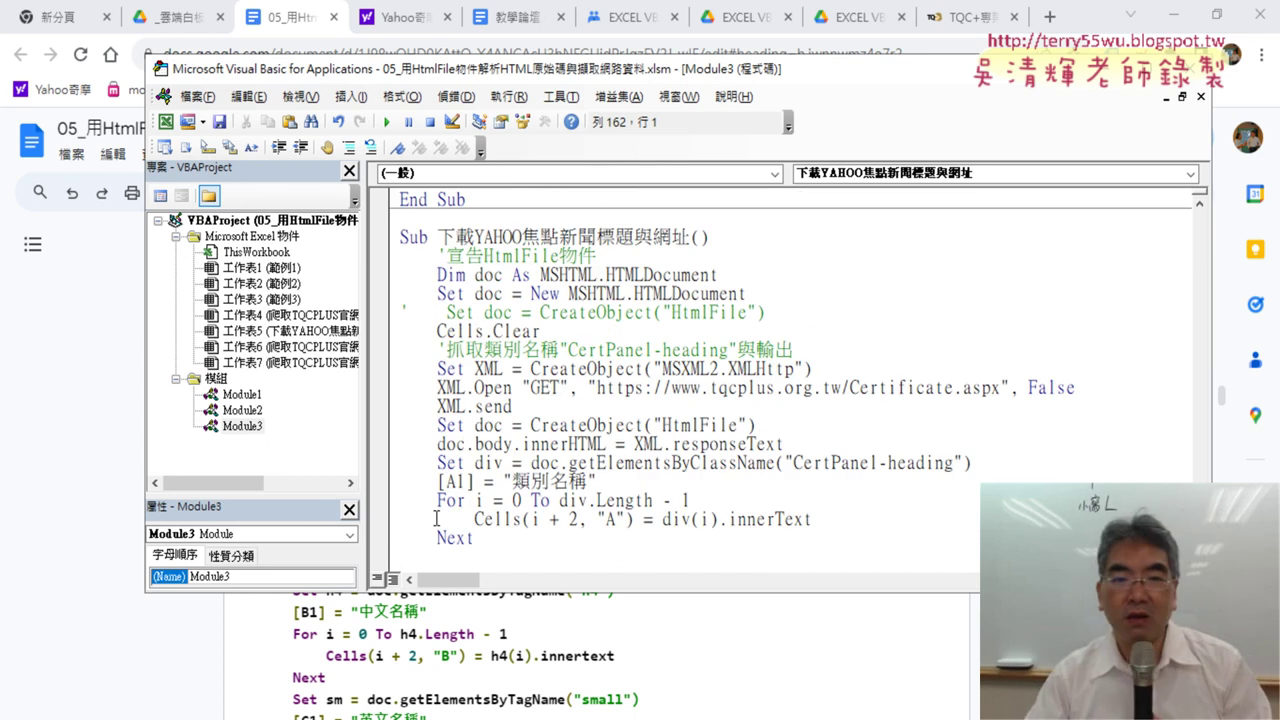
{"action": "scroll", "coordinate": [762, 343], "scroll_direction": "down", "scroll_amount": 1}
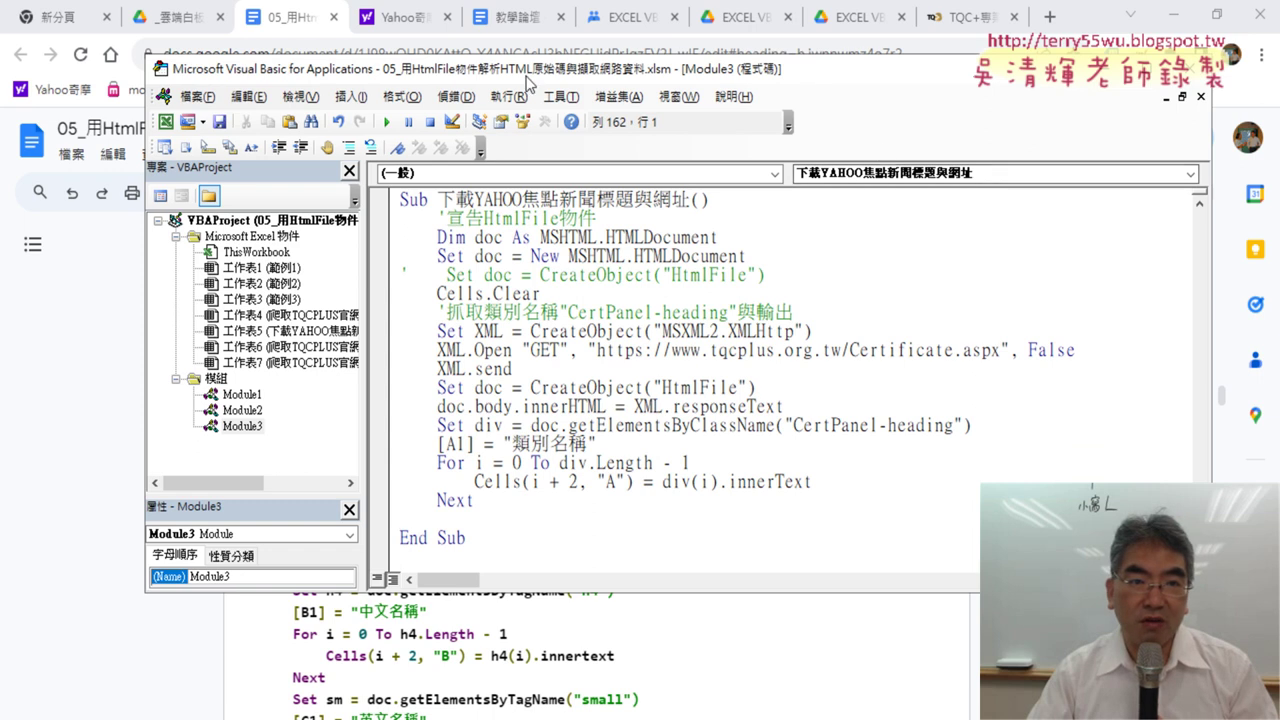
{"action": "key", "text": "alt+Tab"}
{"action": "key", "text": "ctrl+Tab"}
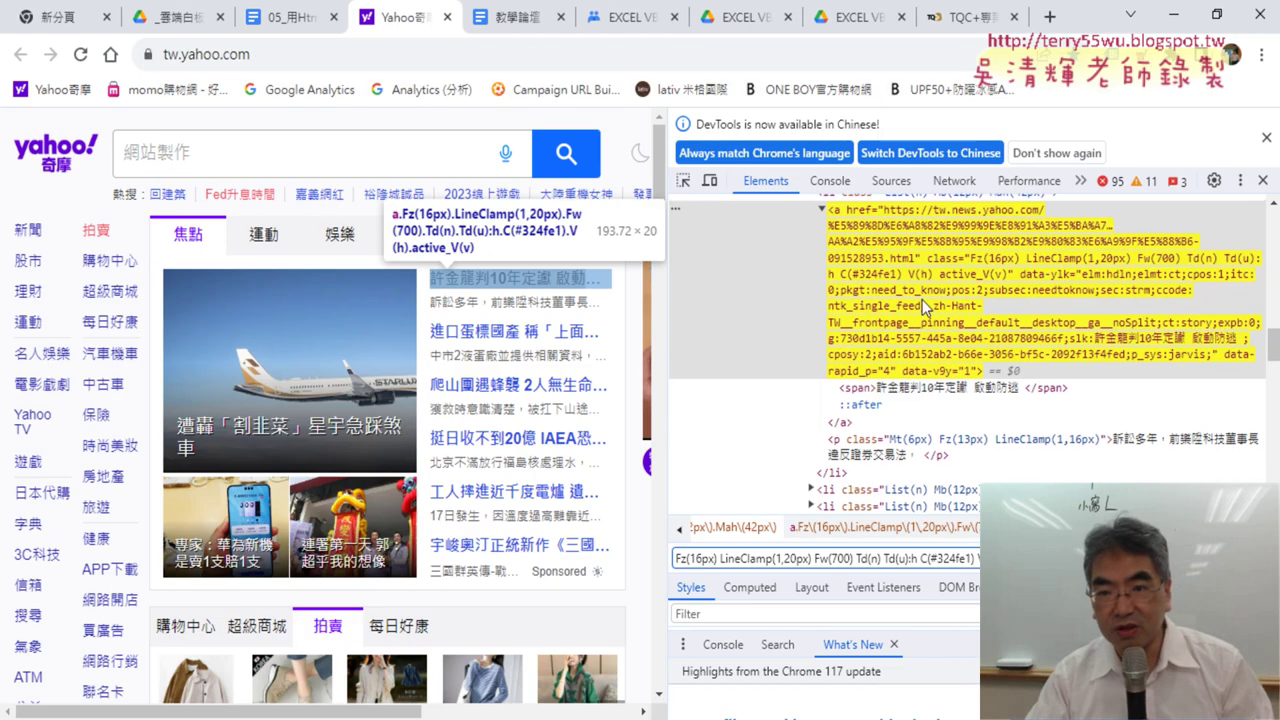
Inspect the top Yahoo headline and select its <a> link element in DevTools
{"action": "scroll", "coordinate": [950, 320], "scroll_direction": "up", "scroll_amount": 1}
{"action": "scroll", "coordinate": [990, 342], "scroll_direction": "down", "scroll_amount": 1}
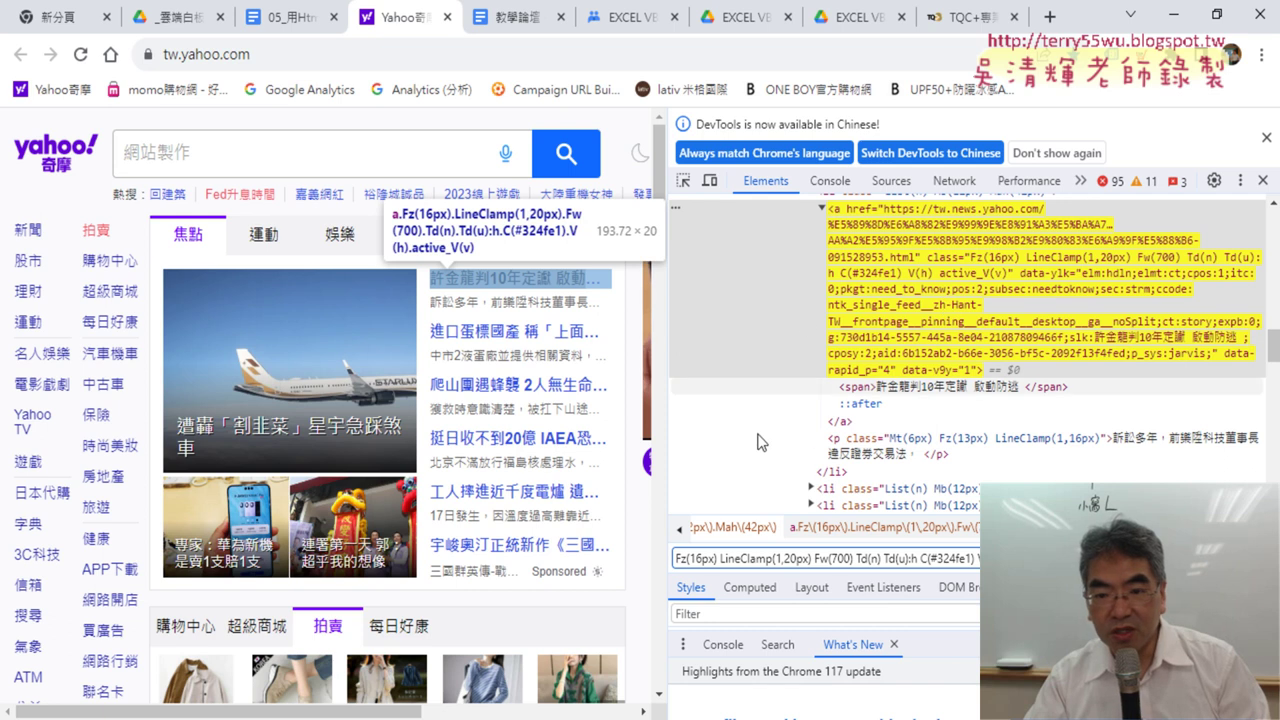
{"action": "right_click", "coordinate": [487, 279]}
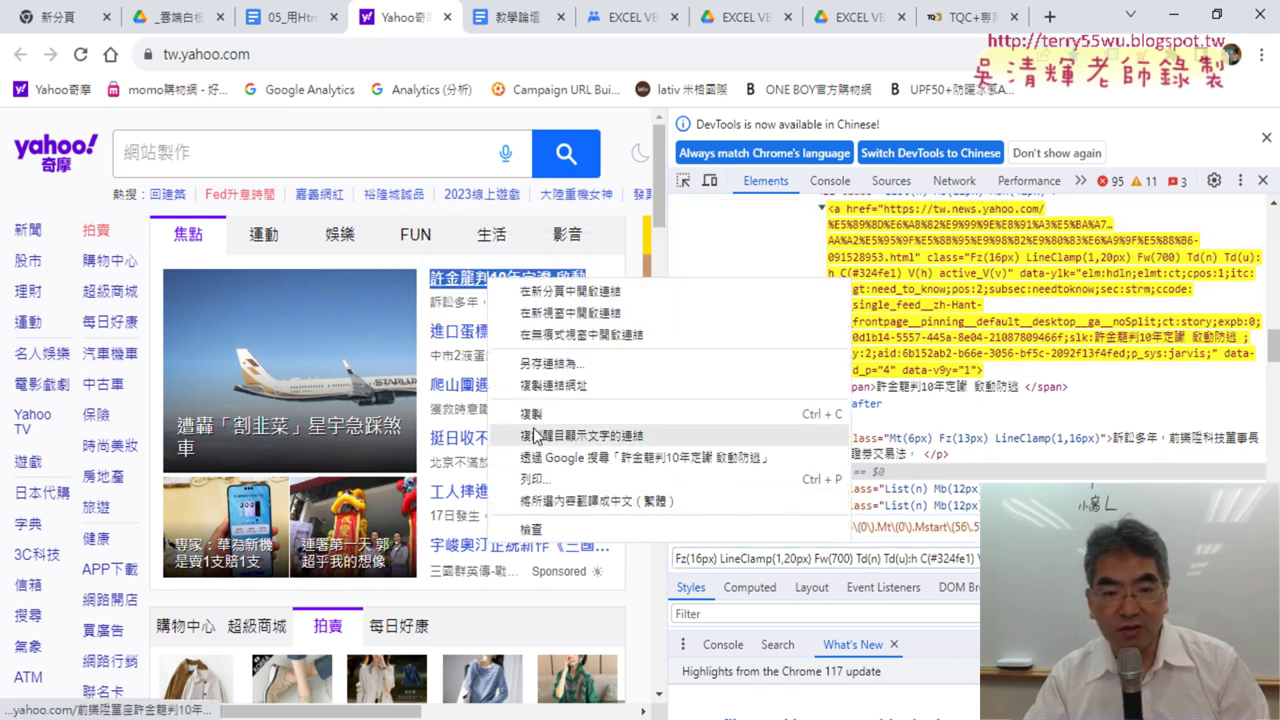
{"action": "left_click", "coordinate": [548, 527]}
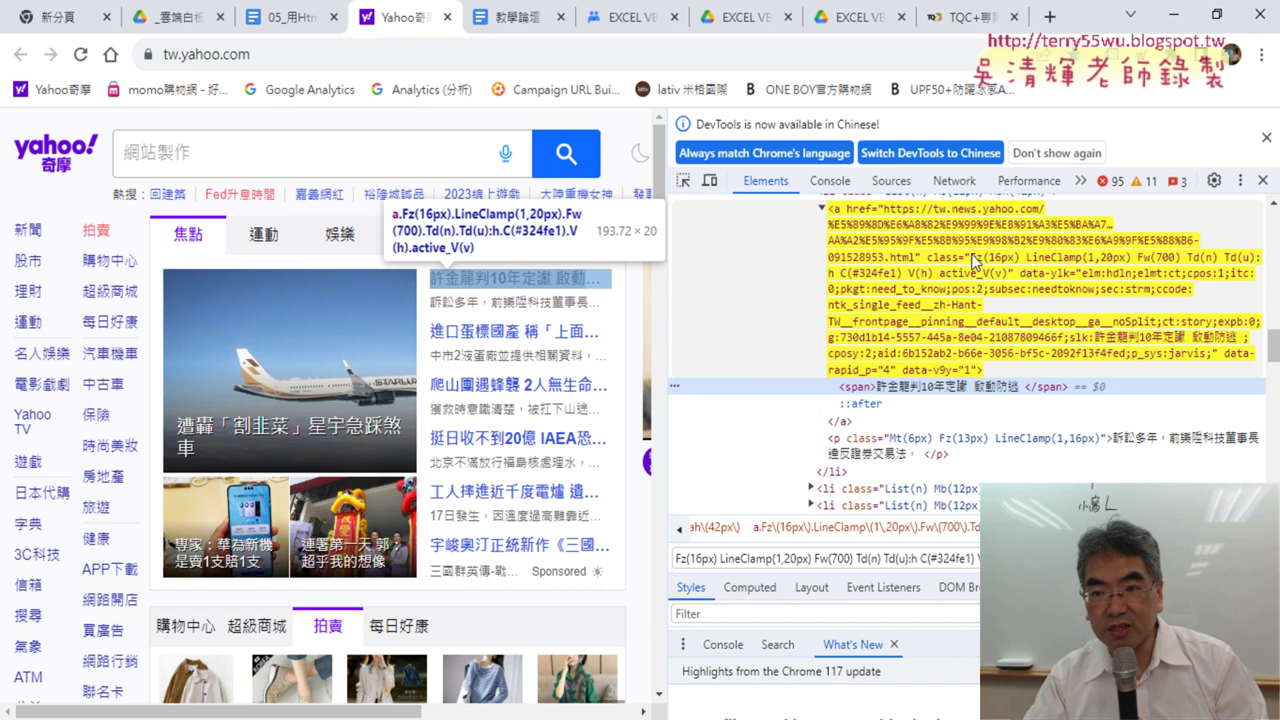
{"action": "left_click", "coordinate": [1034, 270]}
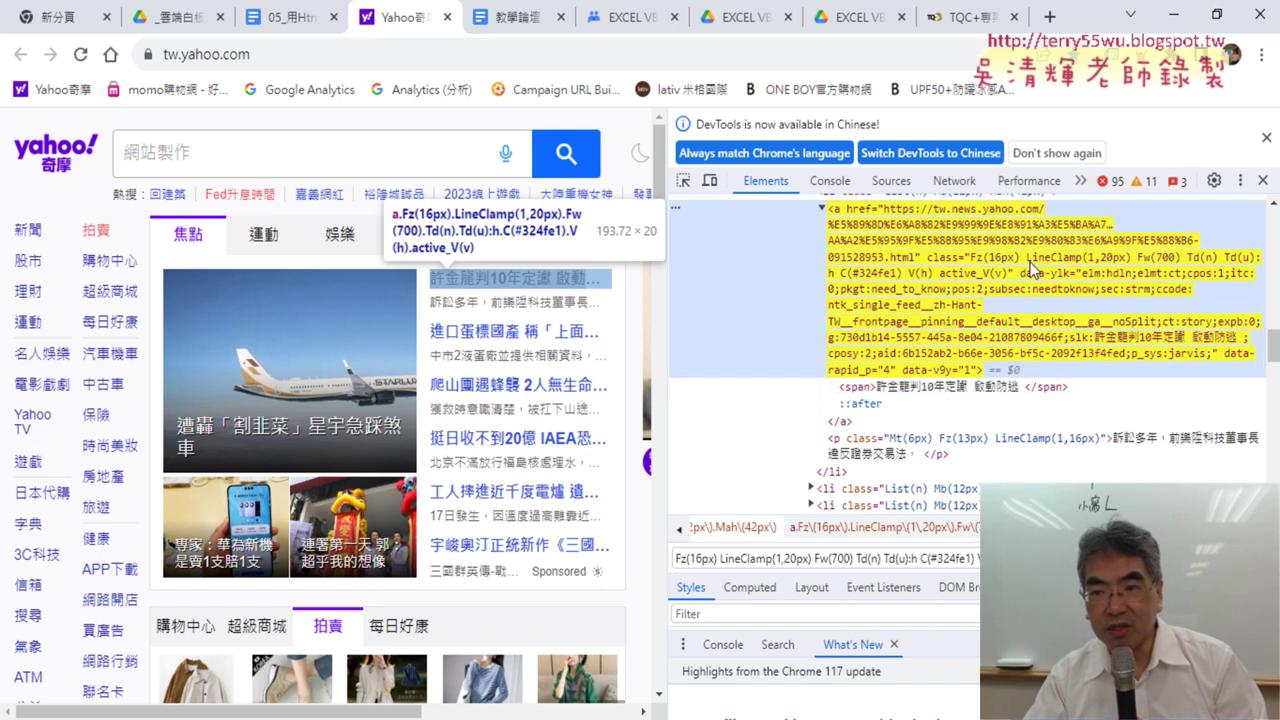
Re-inspect the top headline's <a> link element, then minimize Chrome
{"action": "left_click", "coordinate": [1262, 180]}
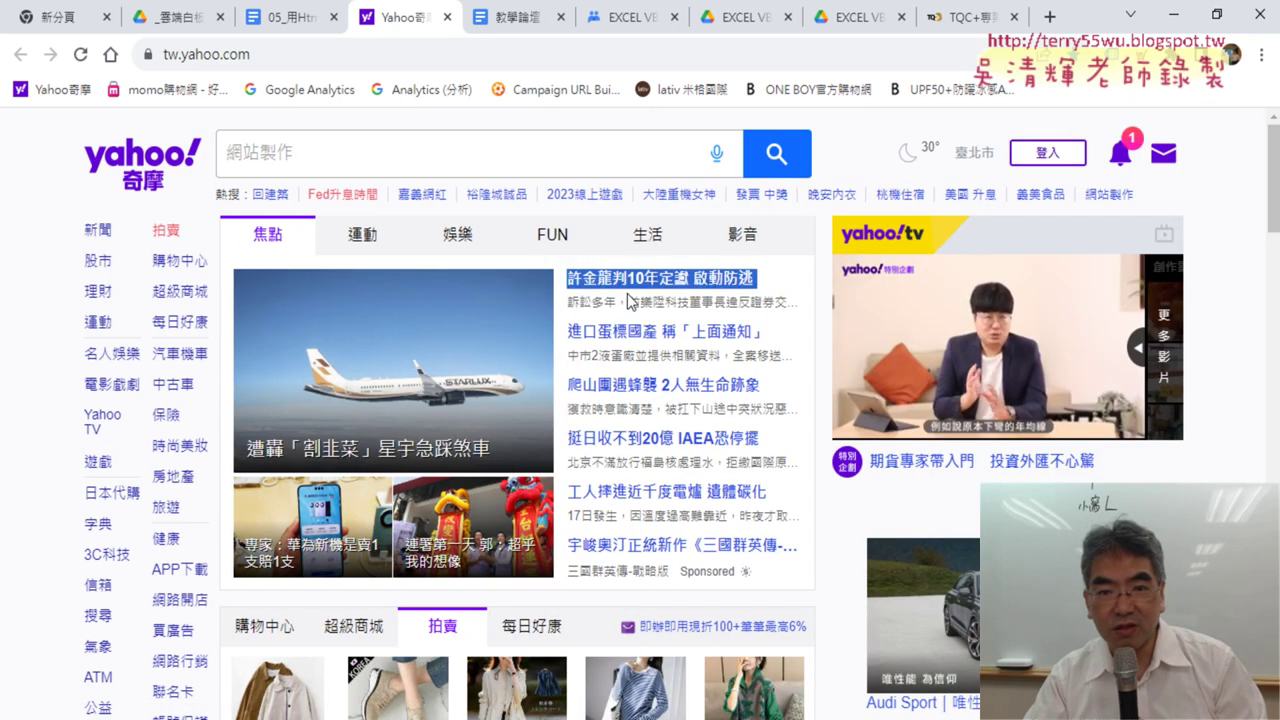
{"action": "right_click", "coordinate": [664, 278]}
{"action": "left_click", "coordinate": [718, 516]}
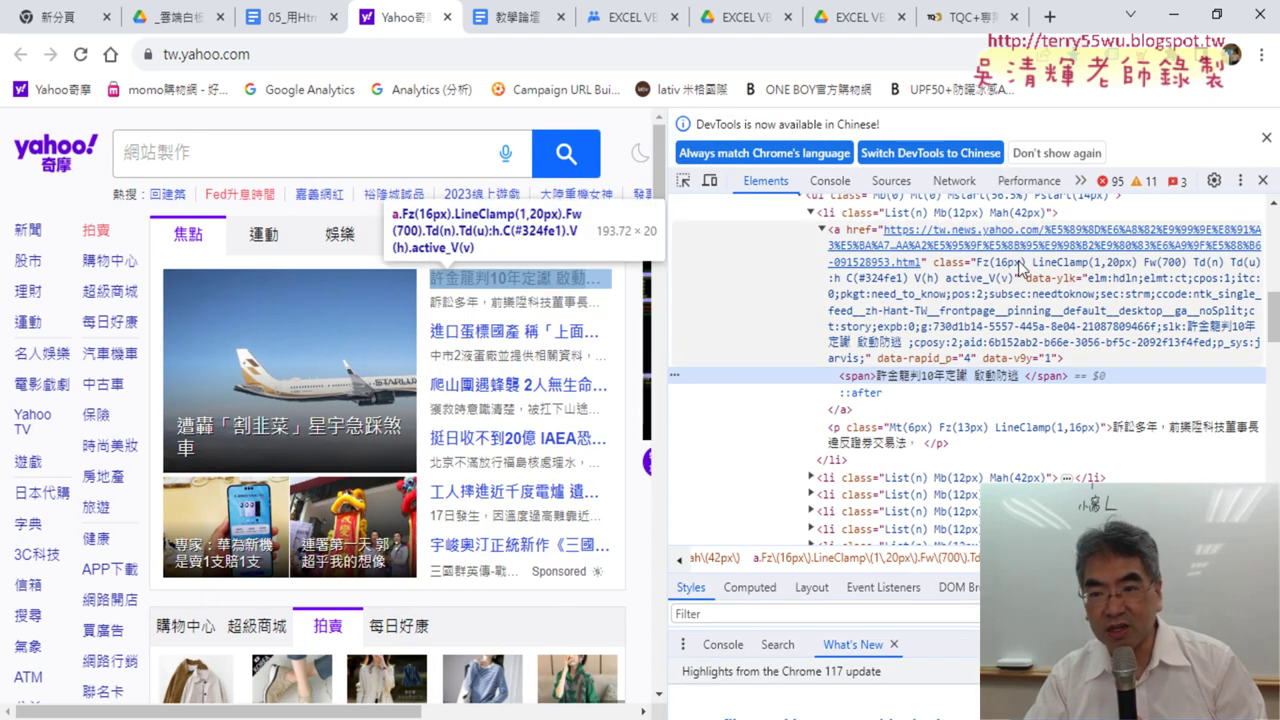
{"action": "left_click", "coordinate": [1018, 260]}
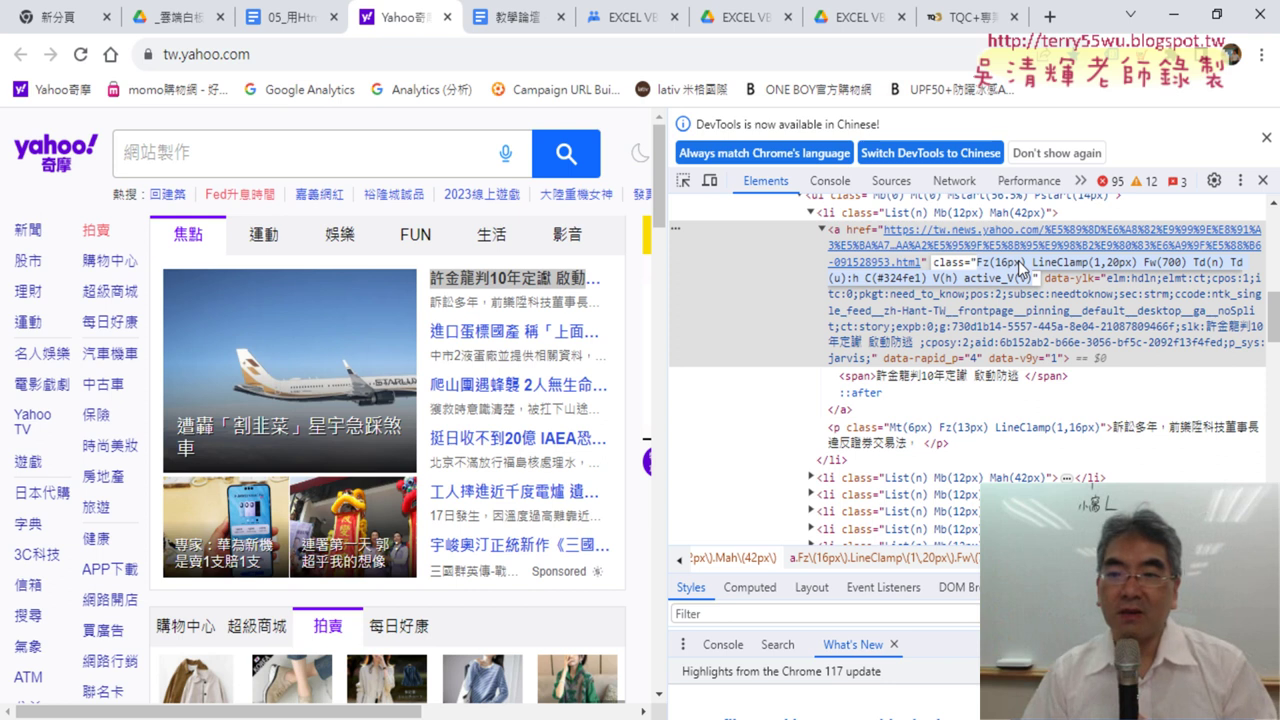
{"action": "left_click", "coordinate": [1174, 14]}
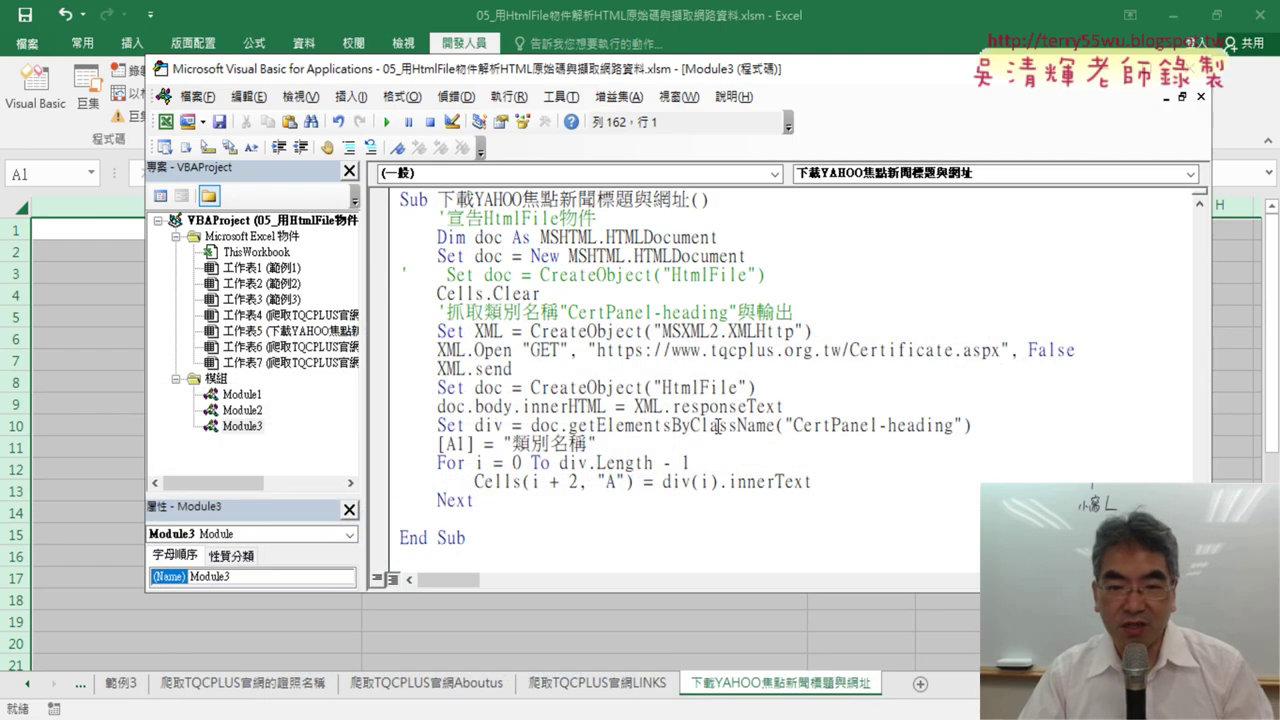
Replace 'CertPanel-heading' in getElementsByClassName with the Yahoo headline class string Fz(16px) LineClamp(1,20px)…
{"action": "left_click_drag", "start_coordinate": [569, 426], "coordinate": [955, 424]}
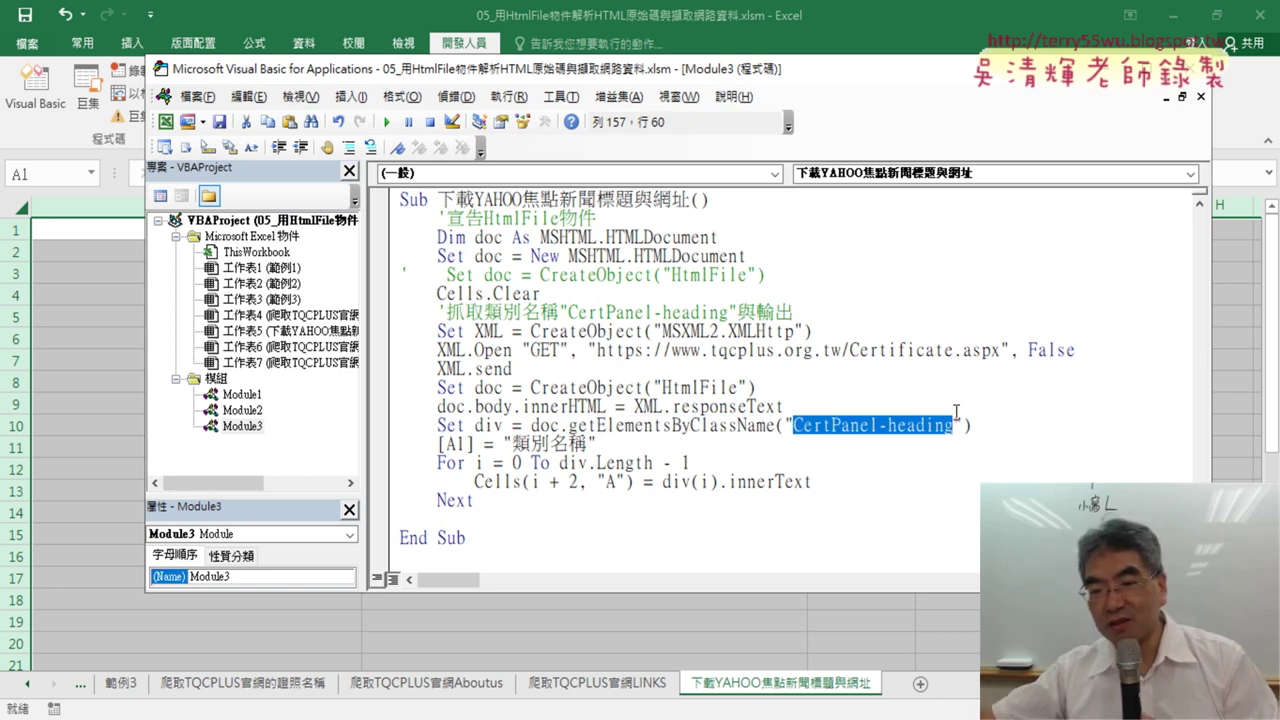
{"action": "key", "text": "ctrl+v"}
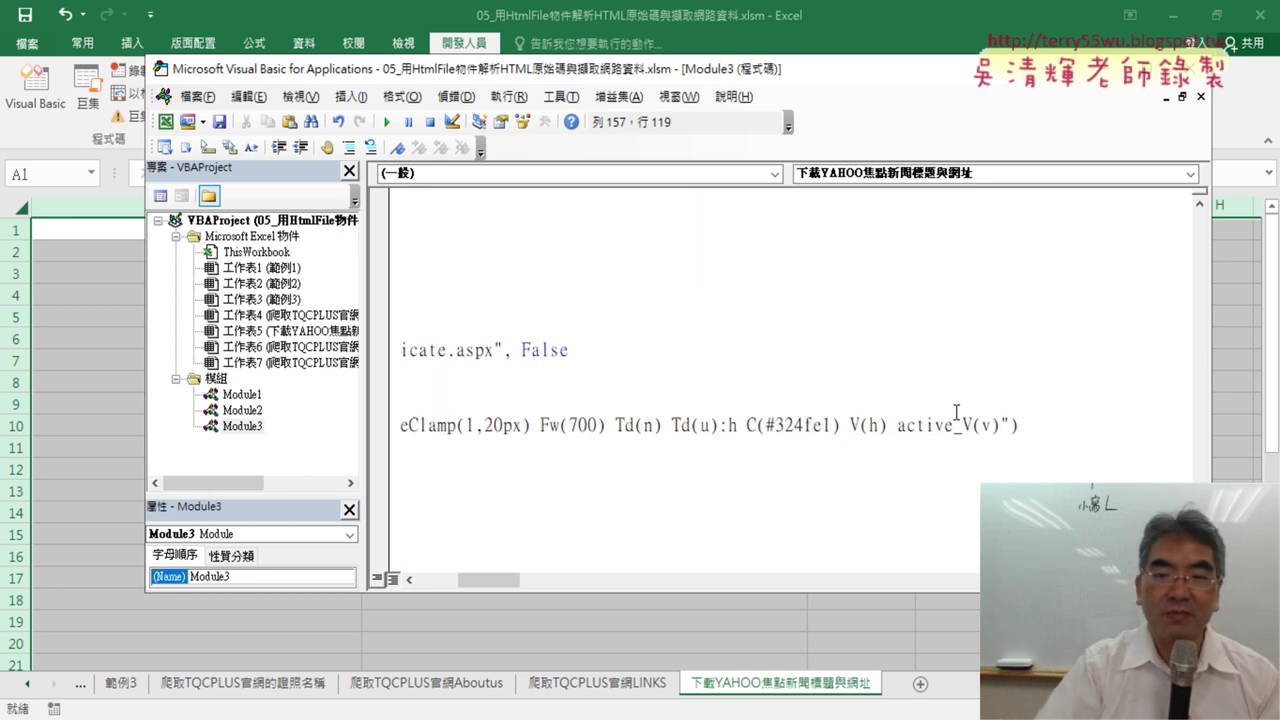
{"action": "key", "text": "Home"}
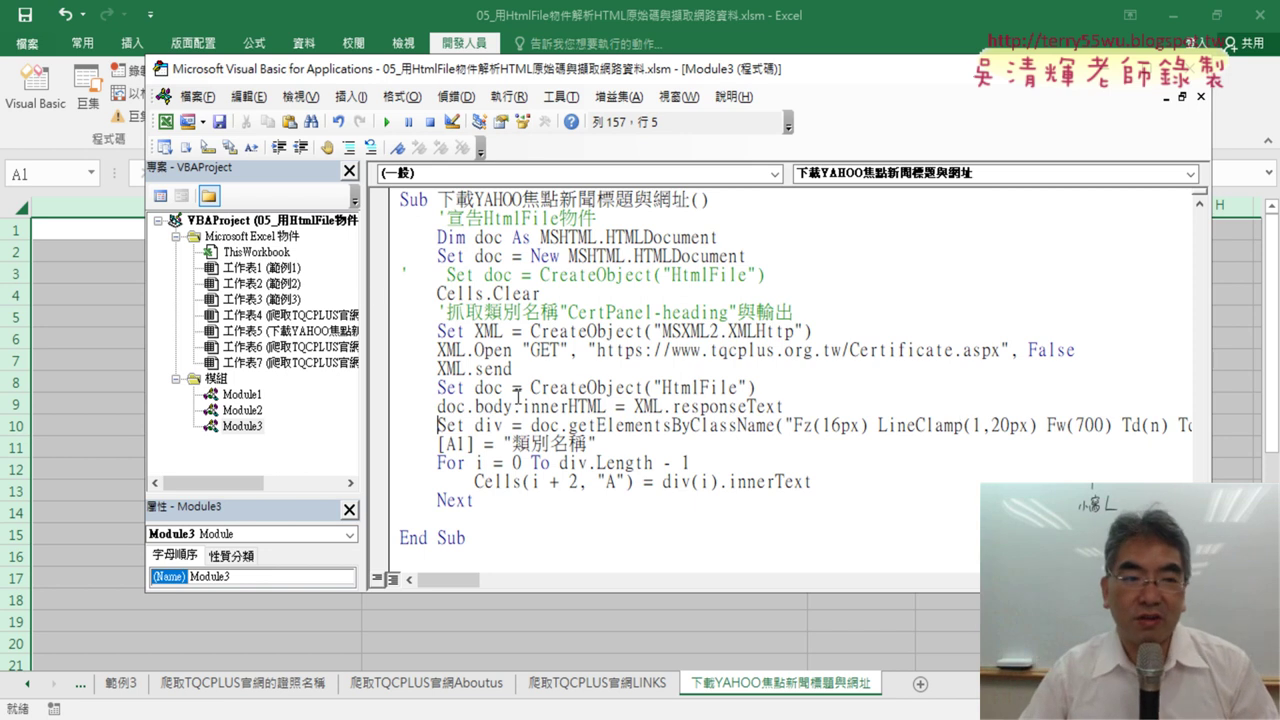
{"action": "left_click_drag", "start_coordinate": [520, 78], "coordinate": [718, 83]}
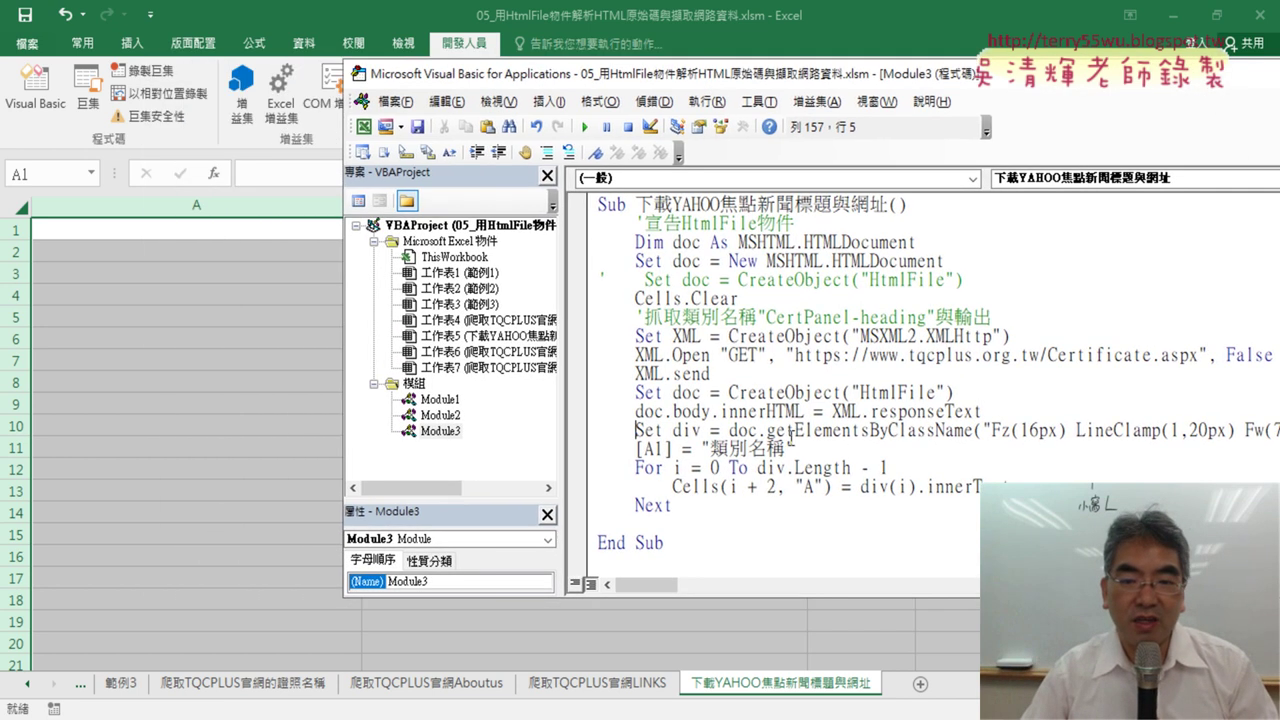
{"action": "left_click_drag", "start_coordinate": [789, 449], "coordinate": [710, 449]}
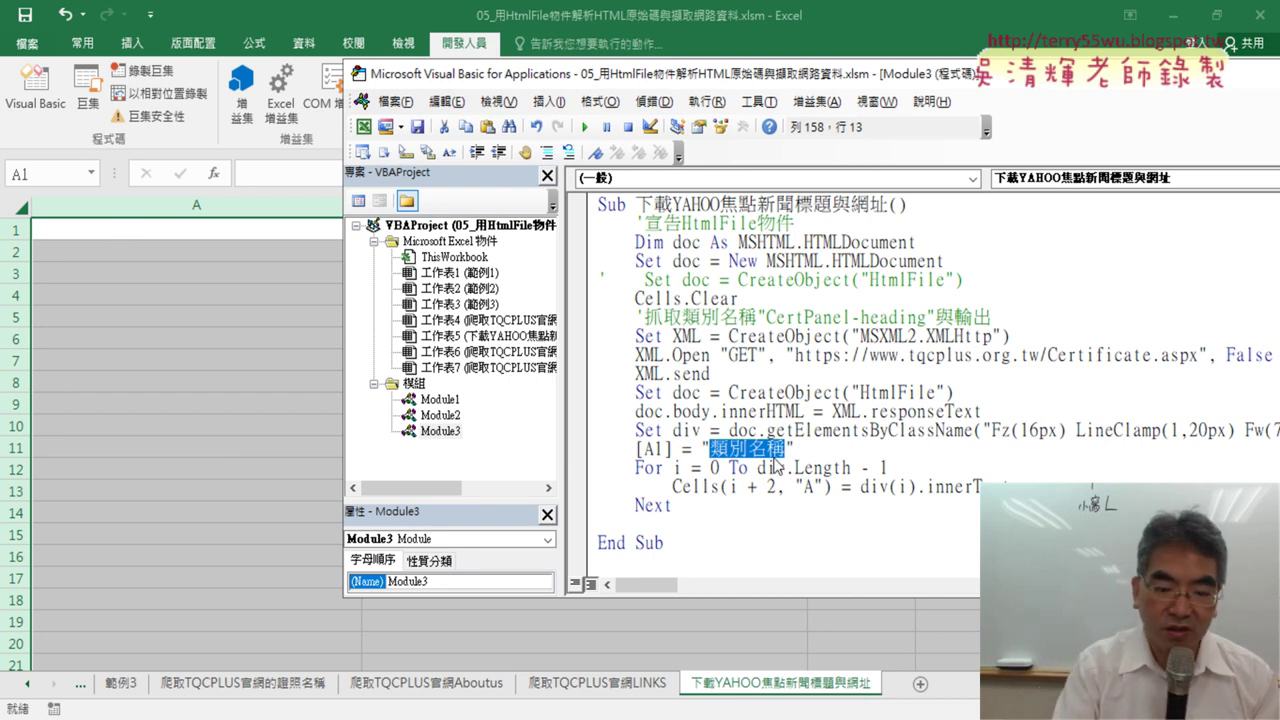
Change the A1 header text from 類別名稱 to 標題
{"action": "key", "text": "Delete"}
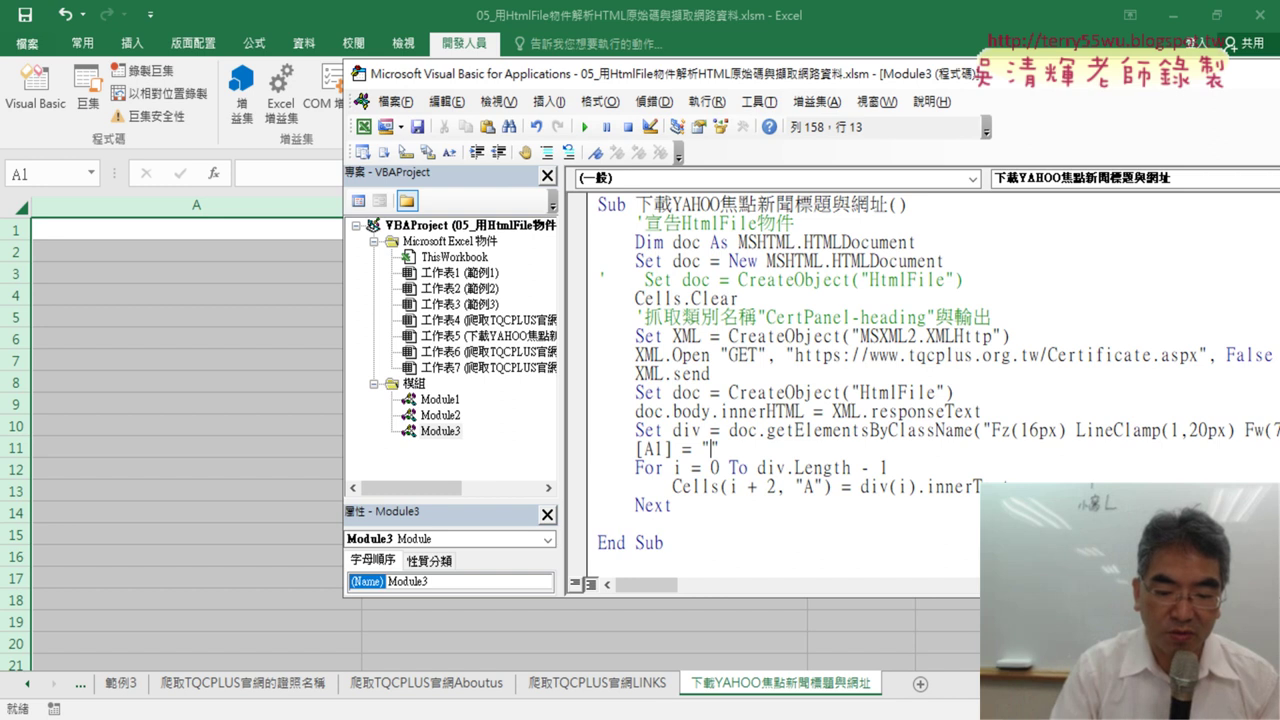
{"action": "type", "text": "ㄅㄧ"}
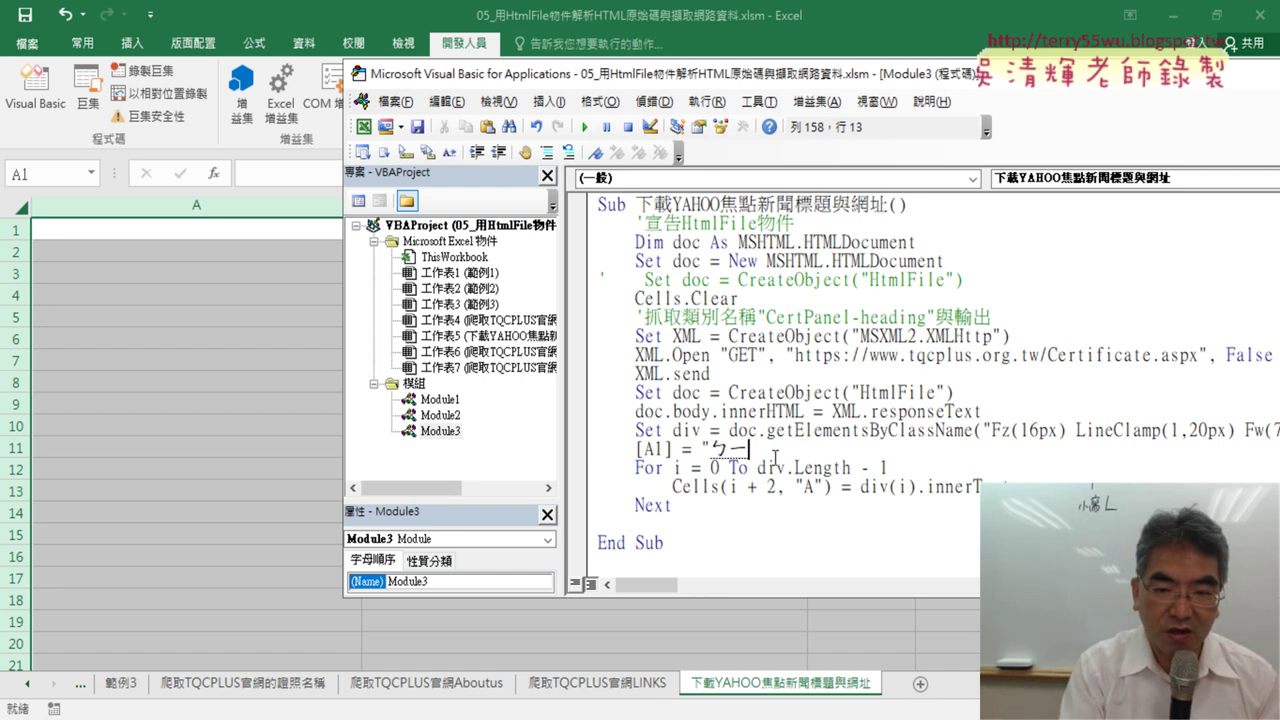
{"action": "type", "text": "ㄠˇㄊㄧˊ"}
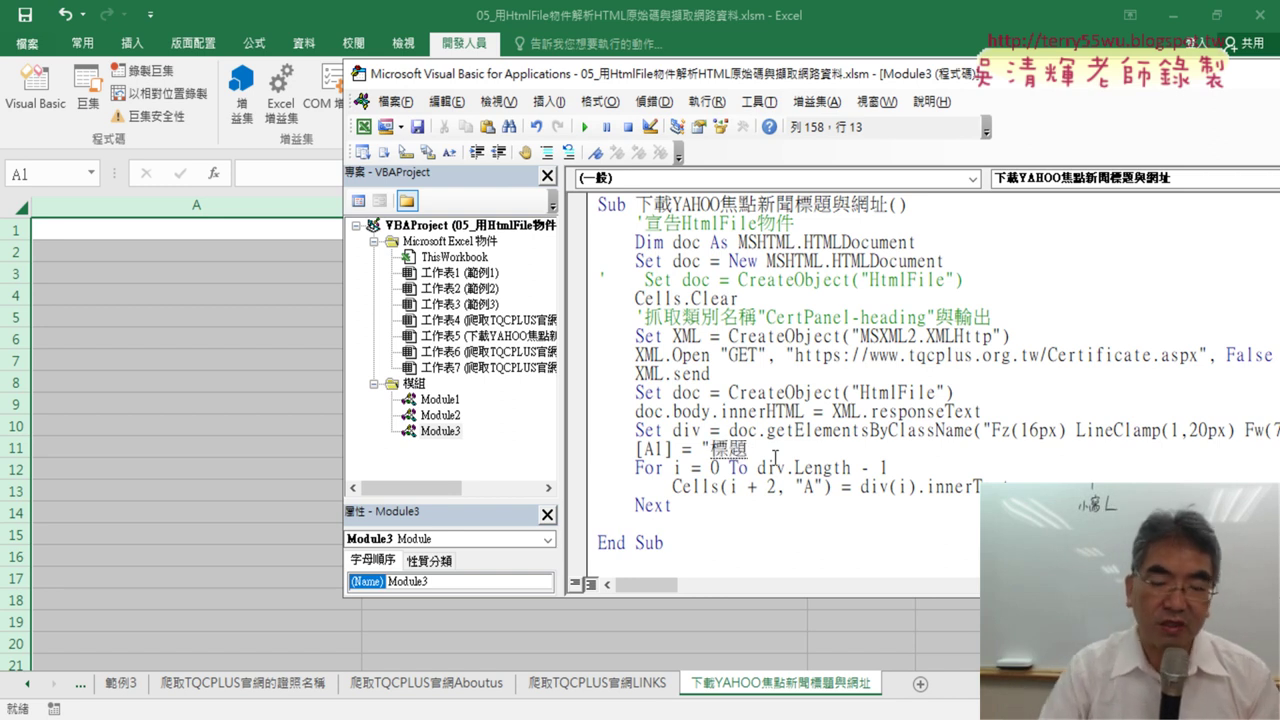
{"action": "key", "text": "Return"}
{"action": "key", "text": "Down"}
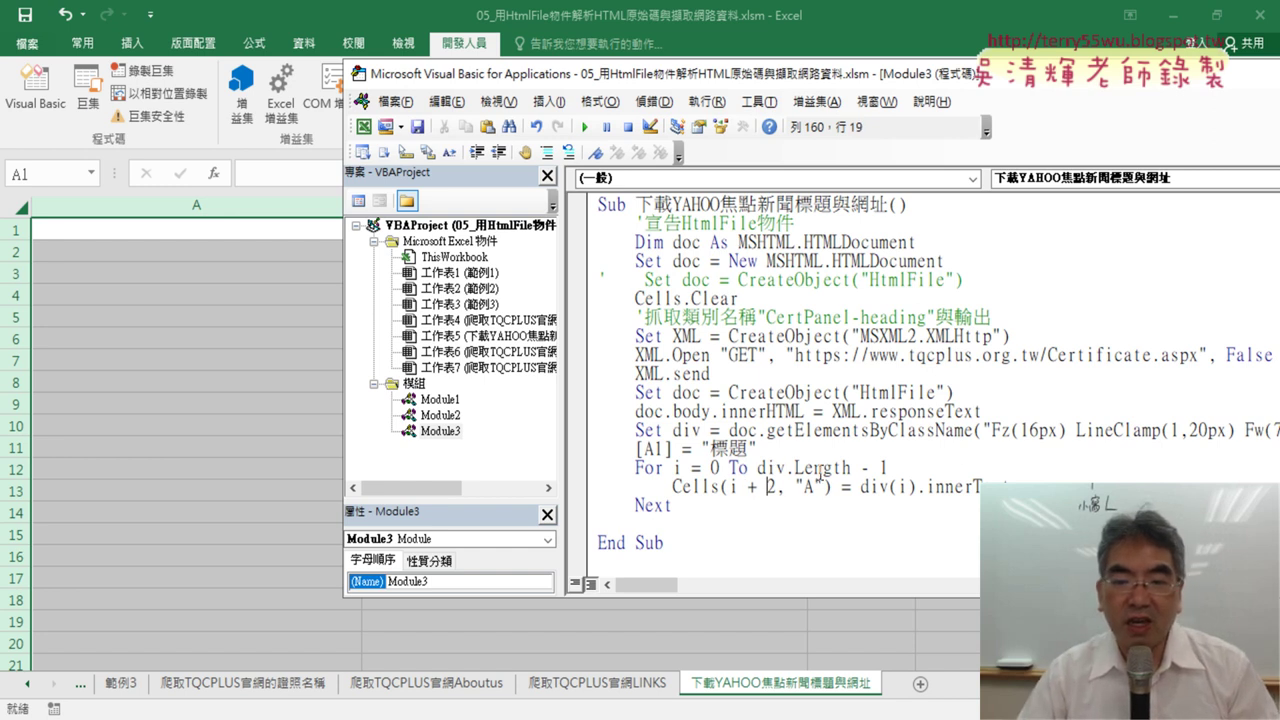
Add a breakpoint on the Set div line and delete the old URL in XML.Open
{"action": "left_click_drag", "start_coordinate": [777, 486], "coordinate": [729, 486]}
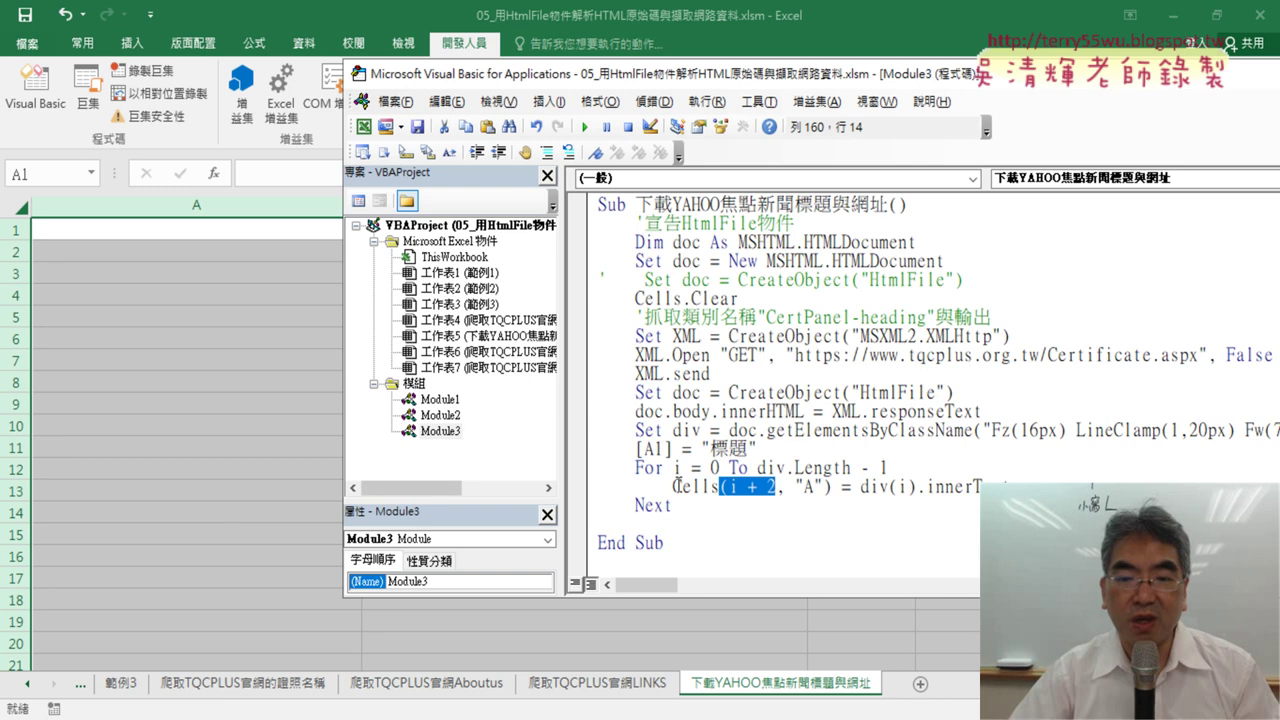
{"action": "left_click_drag", "start_coordinate": [772, 448], "coordinate": [634, 448]}
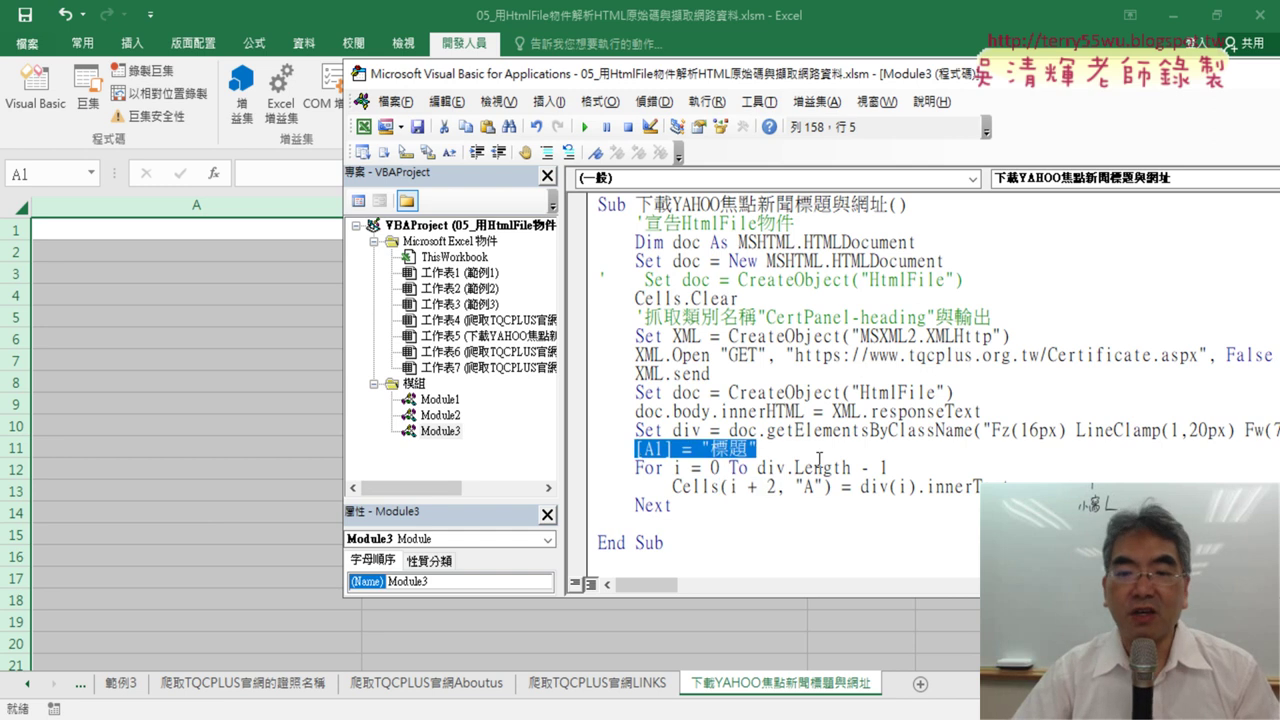
{"action": "left_click", "coordinate": [578, 431]}
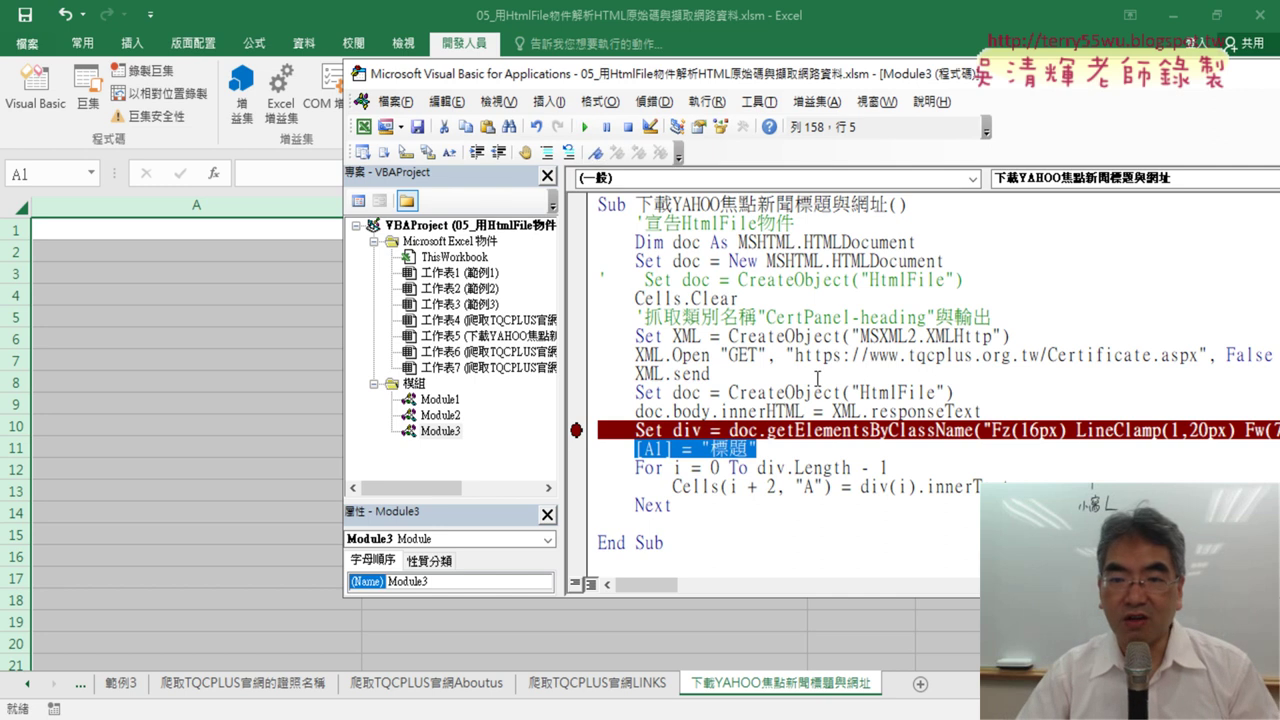
{"action": "left_click_drag", "start_coordinate": [797, 357], "coordinate": [1207, 356]}
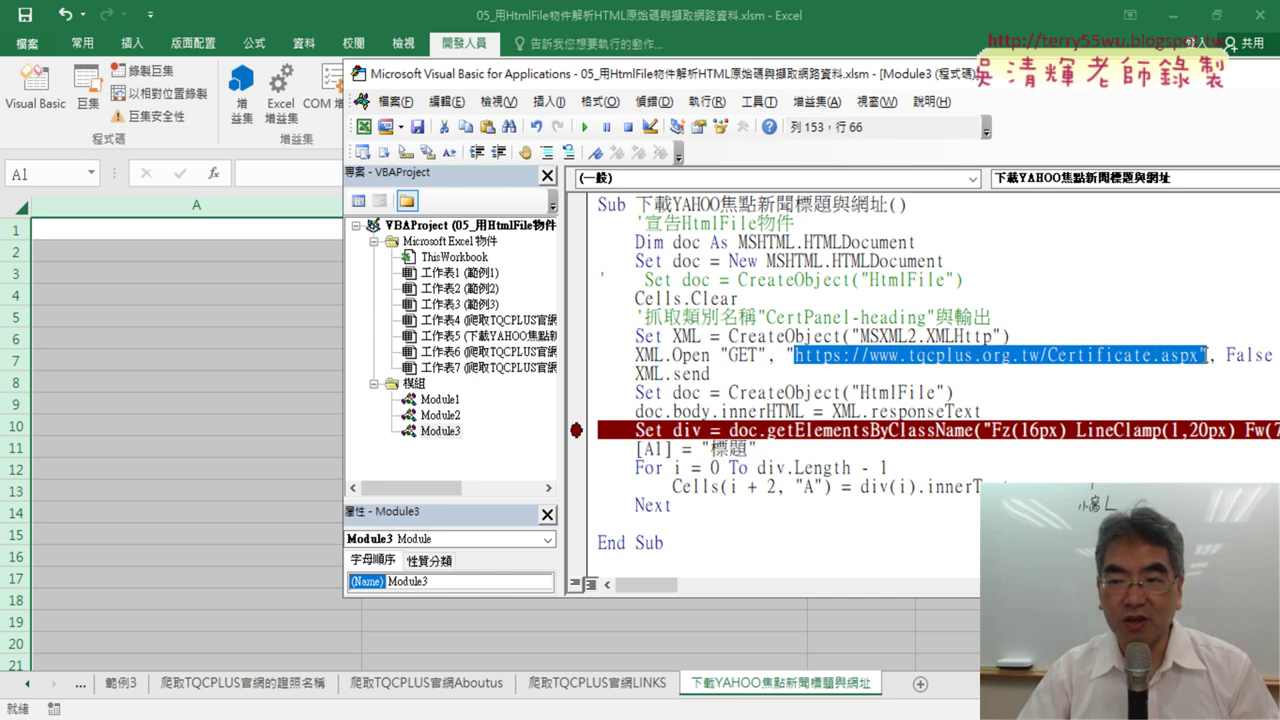
{"action": "key", "text": "Delete"}
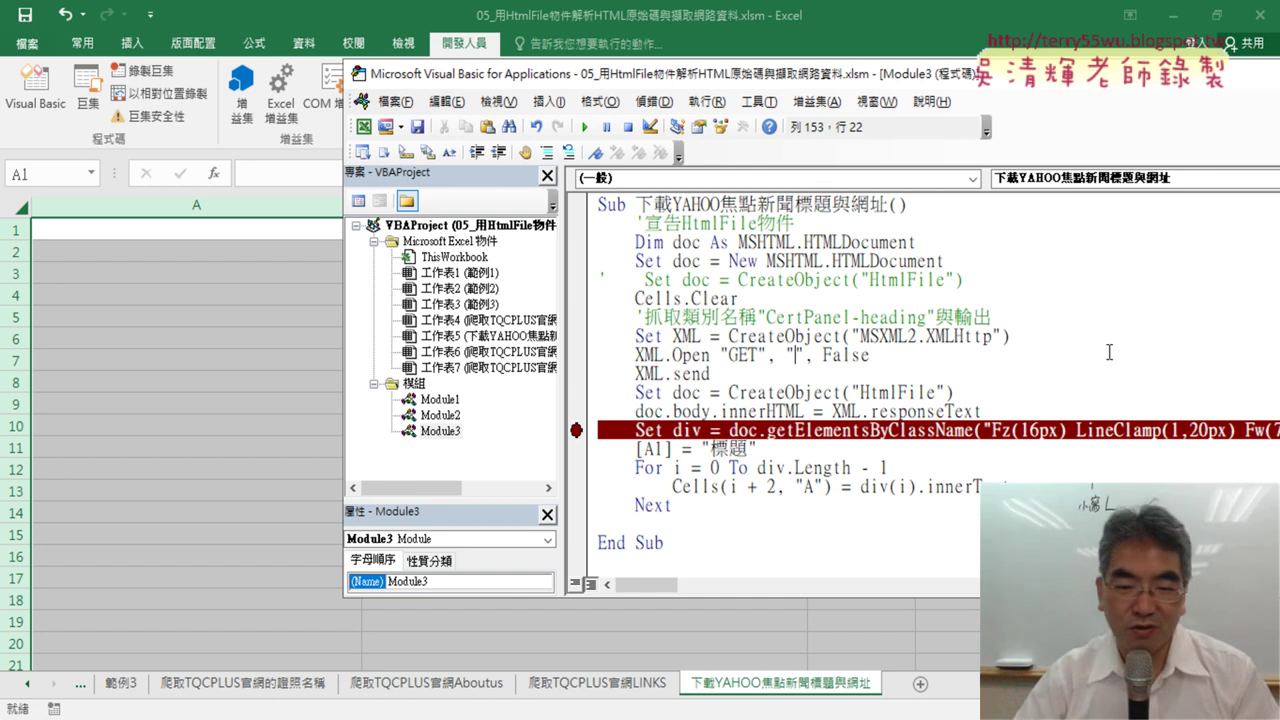
Copy the Yahoo page address tw.yahoo.com from Chrome
{"action": "key", "text": "alt+Tab"}
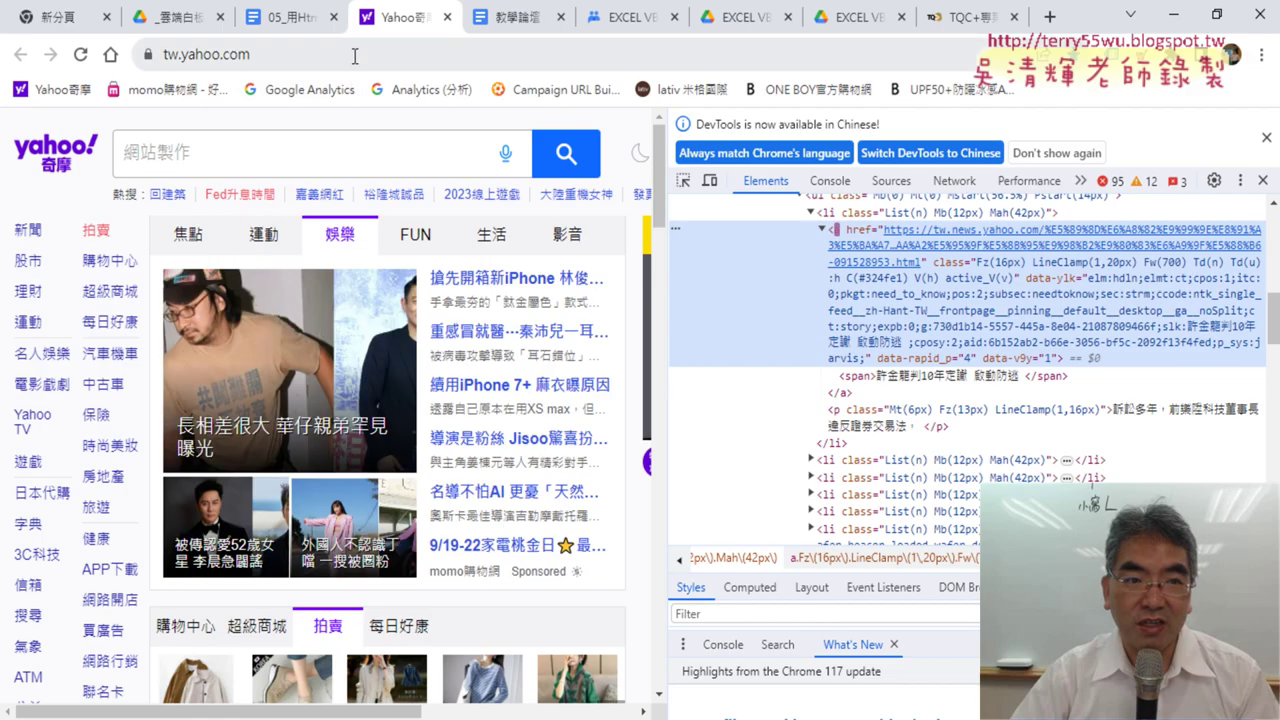
{"action": "left_click", "coordinate": [352, 51]}
{"action": "right_click", "coordinate": [352, 51]}
{"action": "left_click", "coordinate": [415, 171]}
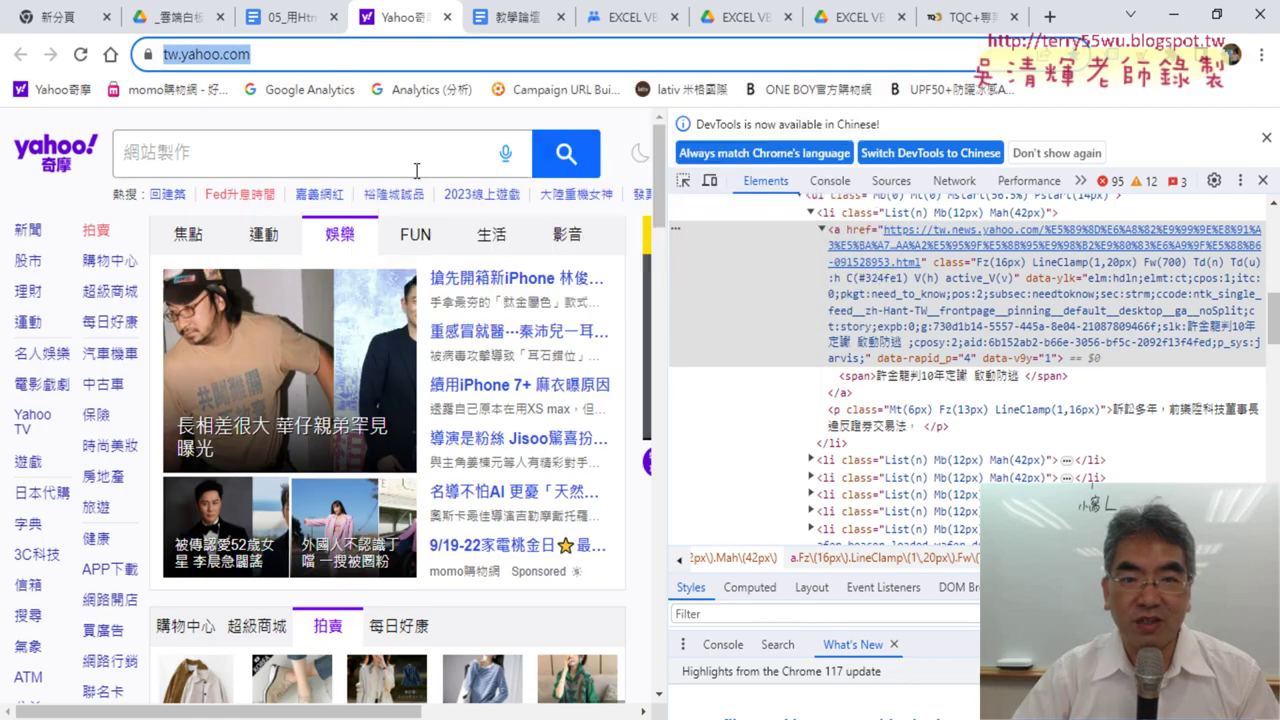
{"action": "key", "text": "alt+Tab"}
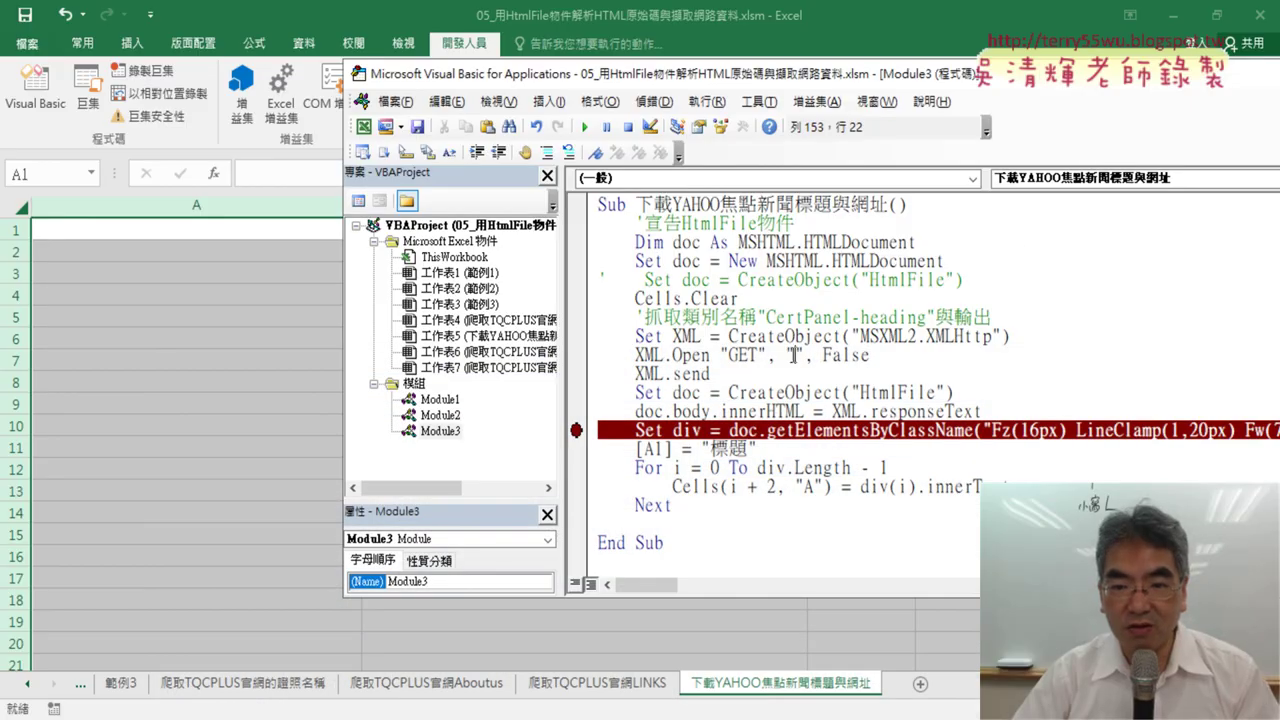
{"action": "key", "text": "ctrl+v"}
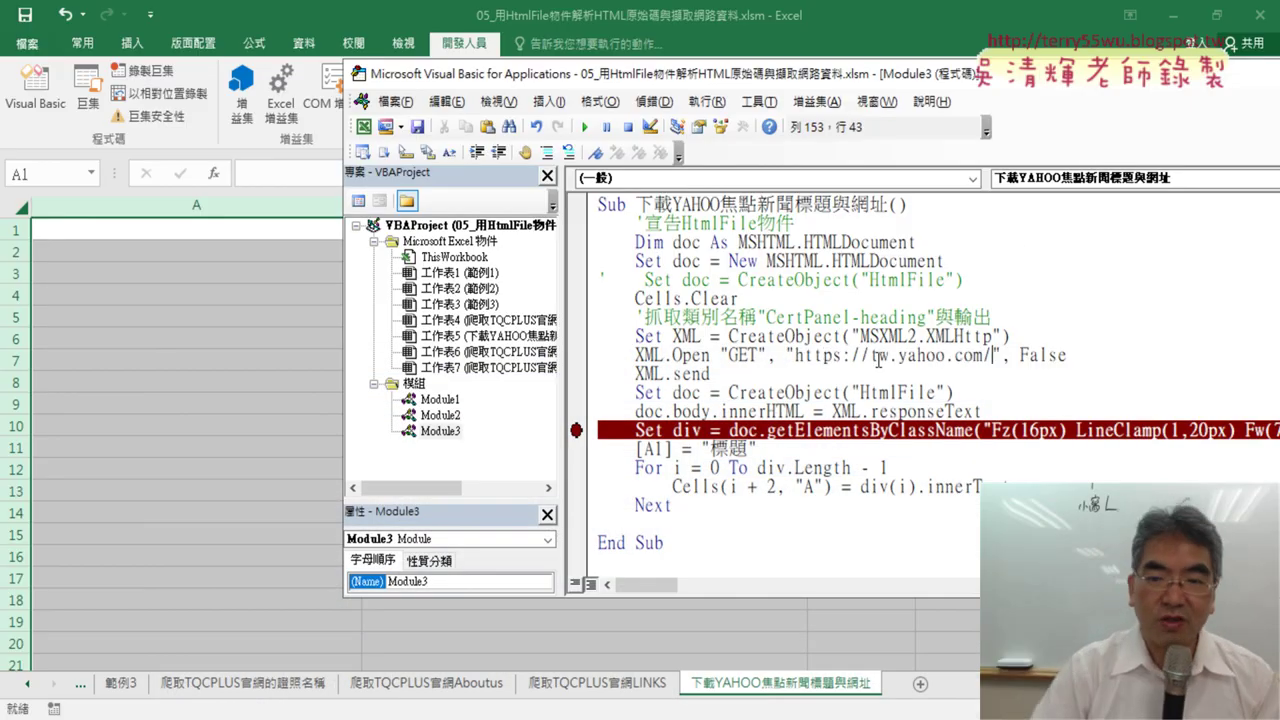
{"action": "left_click", "coordinate": [776, 374]}
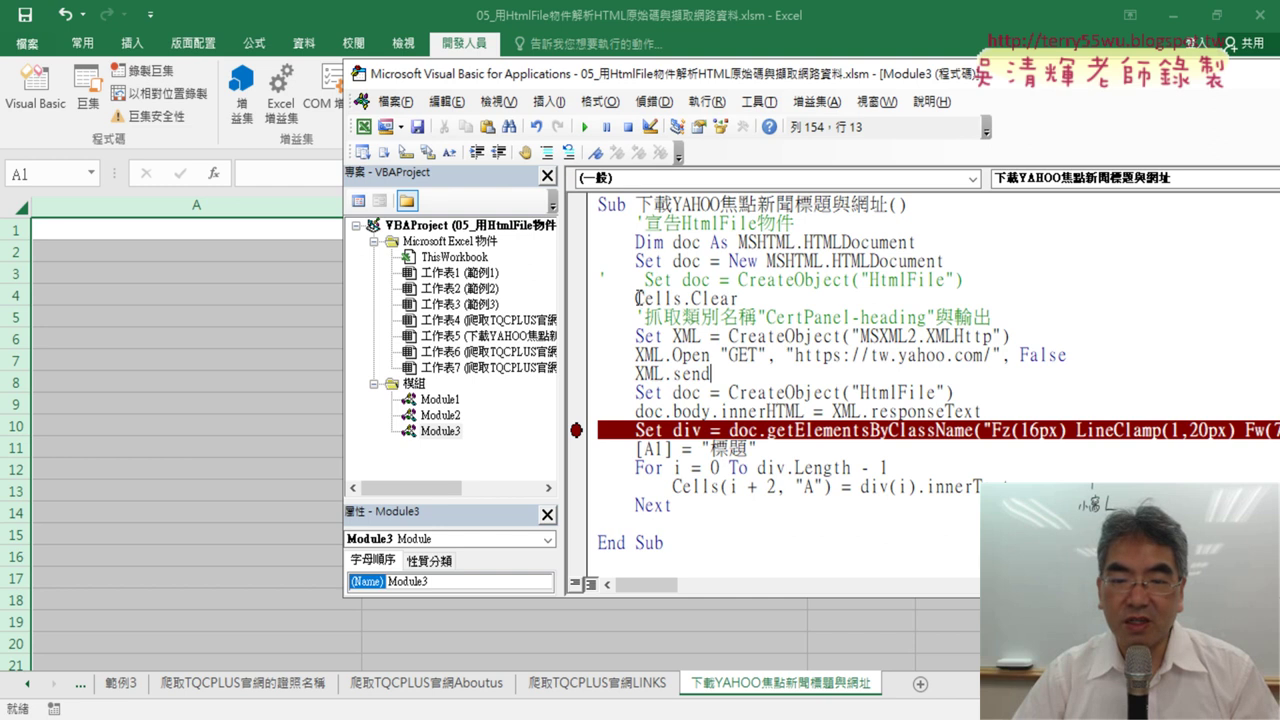
{"action": "left_click_drag", "start_coordinate": [1002, 413], "coordinate": [578, 338]}
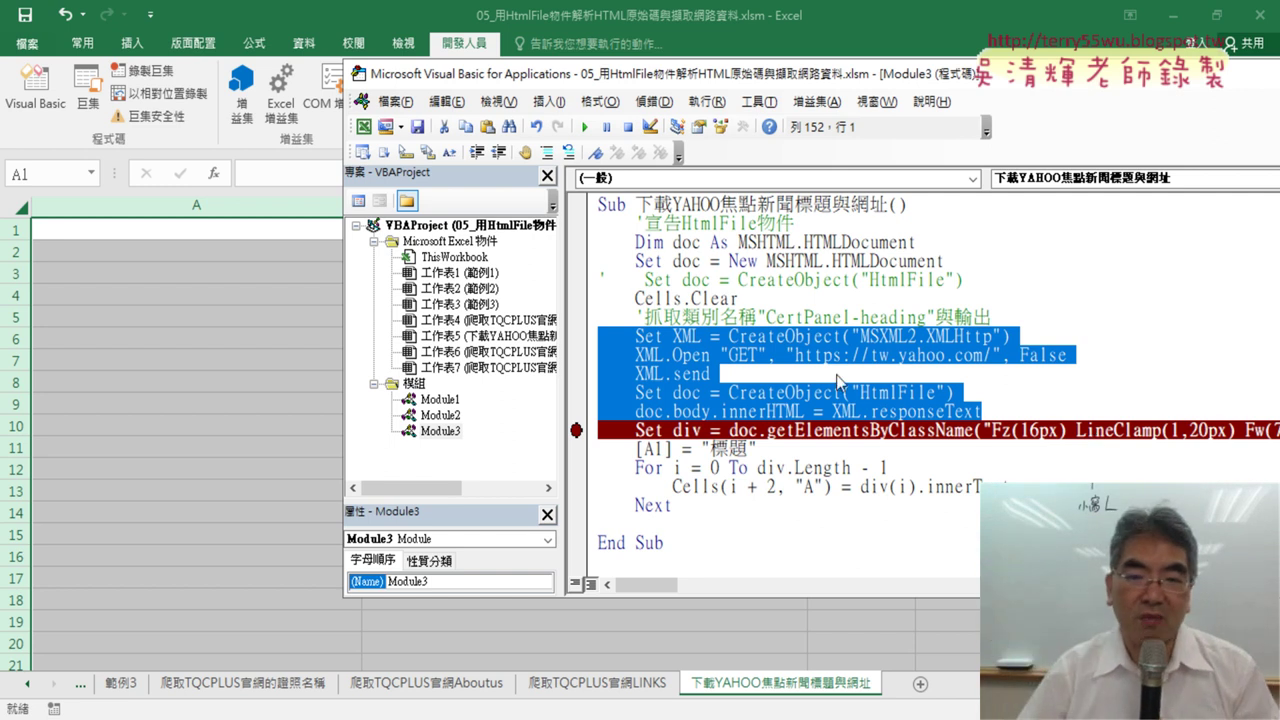
{"action": "left_click", "coordinate": [584, 127]}
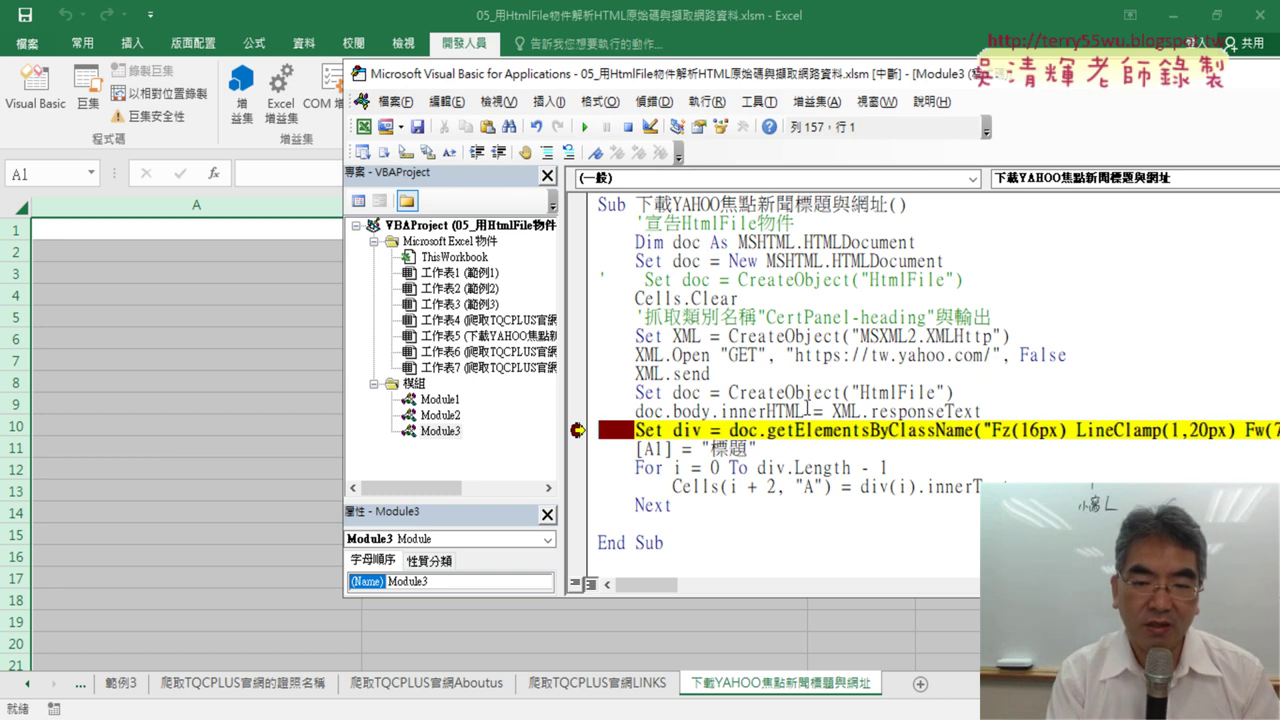
Step past the Set div line with F8, then select and right-click the div variable
{"action": "key", "text": "F8"}
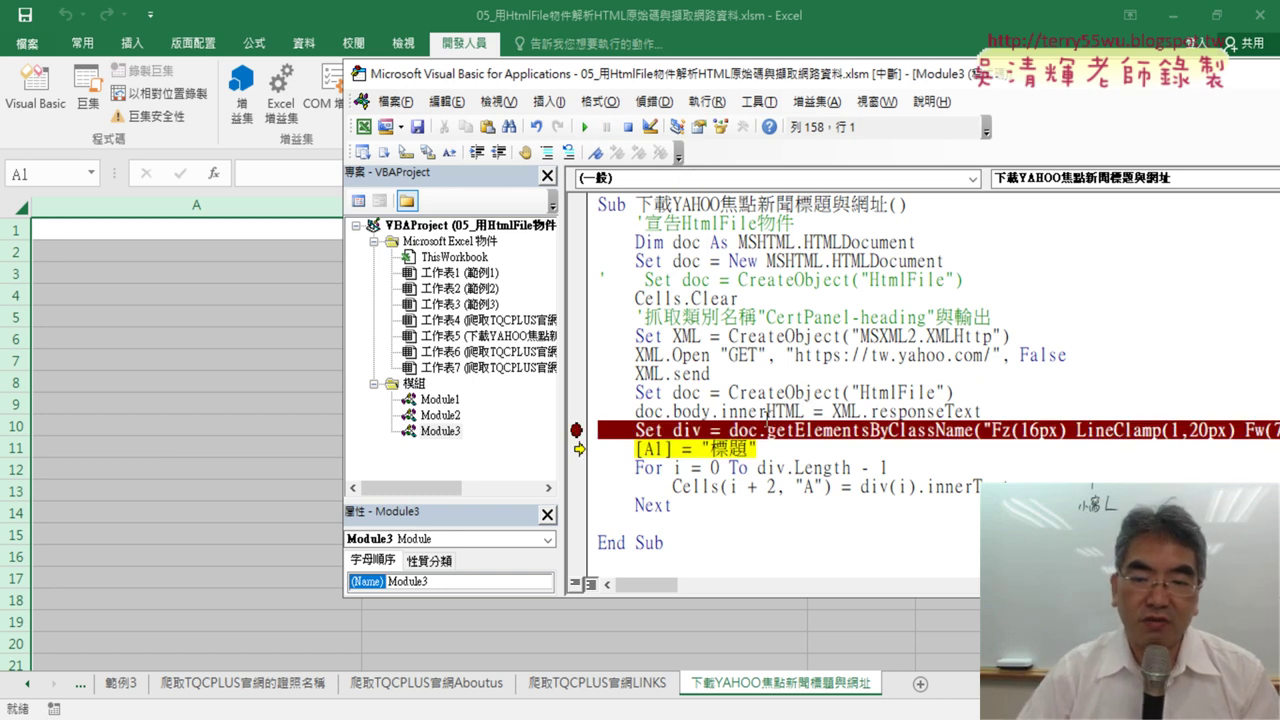
{"action": "mouse_move", "coordinate": [685, 430]}
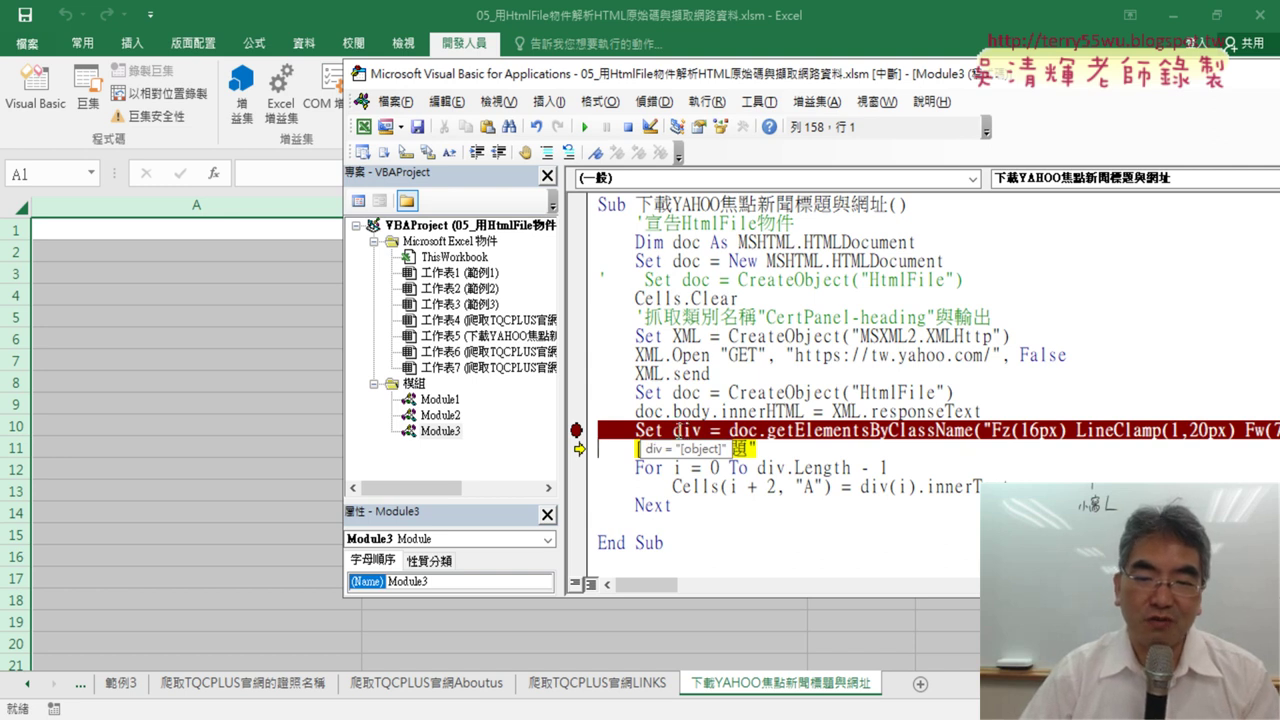
{"action": "left_click_drag", "start_coordinate": [673, 430], "coordinate": [703, 431]}
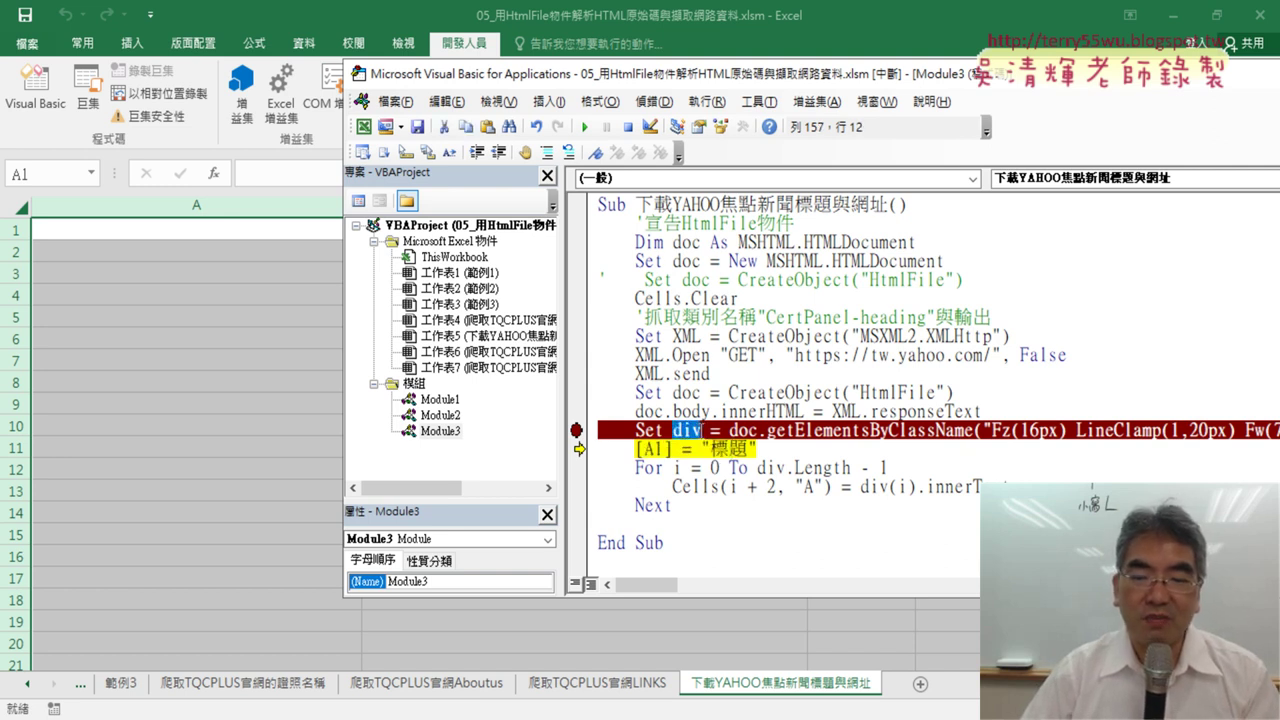
{"action": "right_click", "coordinate": [694, 433]}
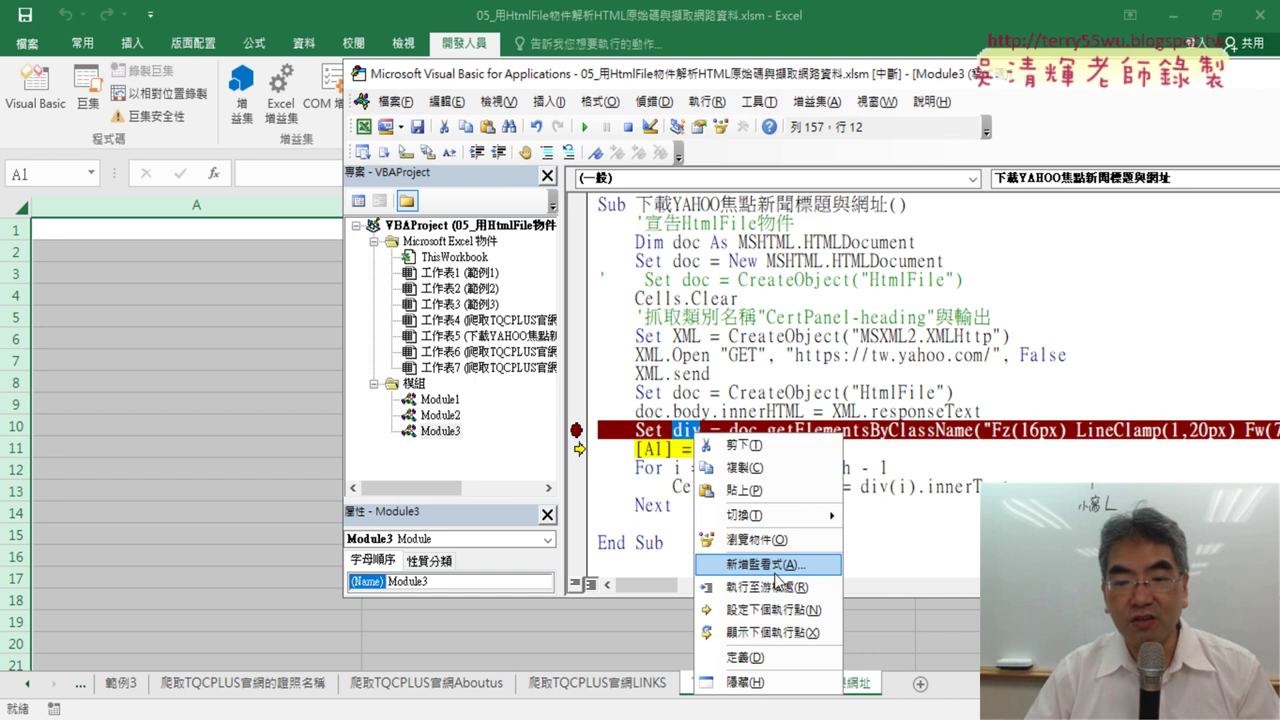
Add a watch on div and expand it to inspect Item 1's all and constructor properties
{"action": "left_click", "coordinate": [770, 566]}
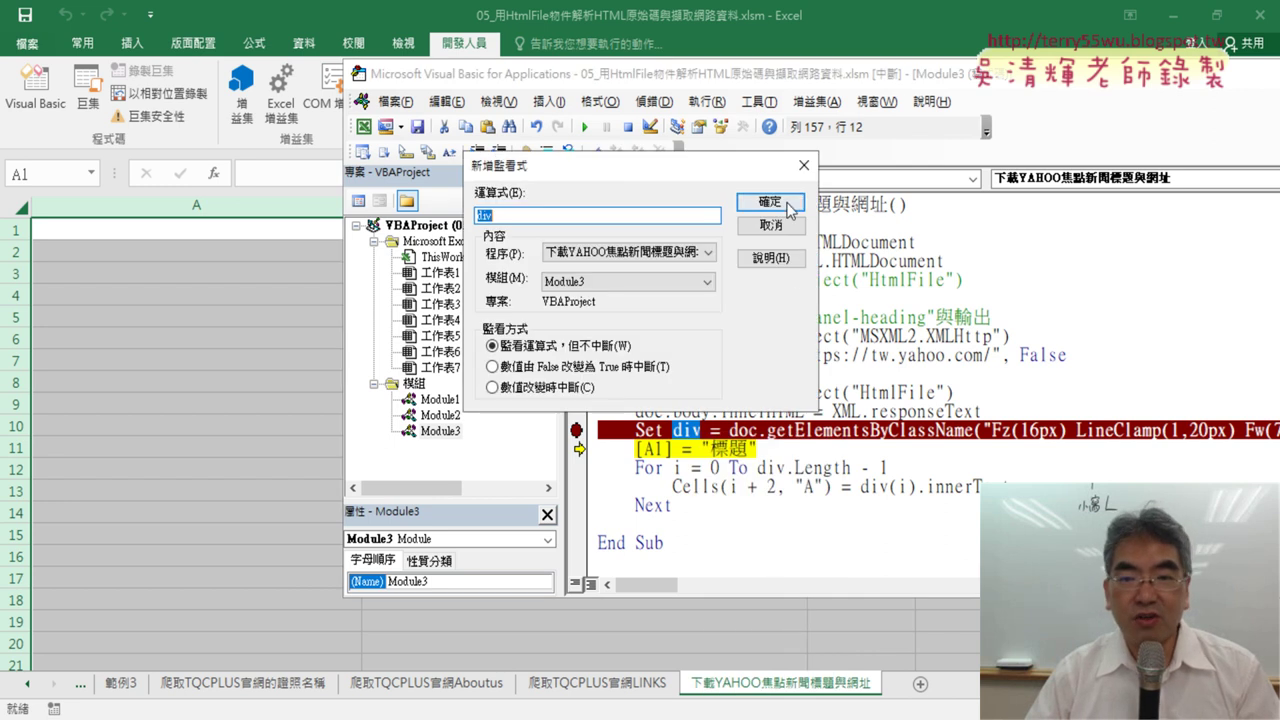
{"action": "left_click", "coordinate": [770, 202]}
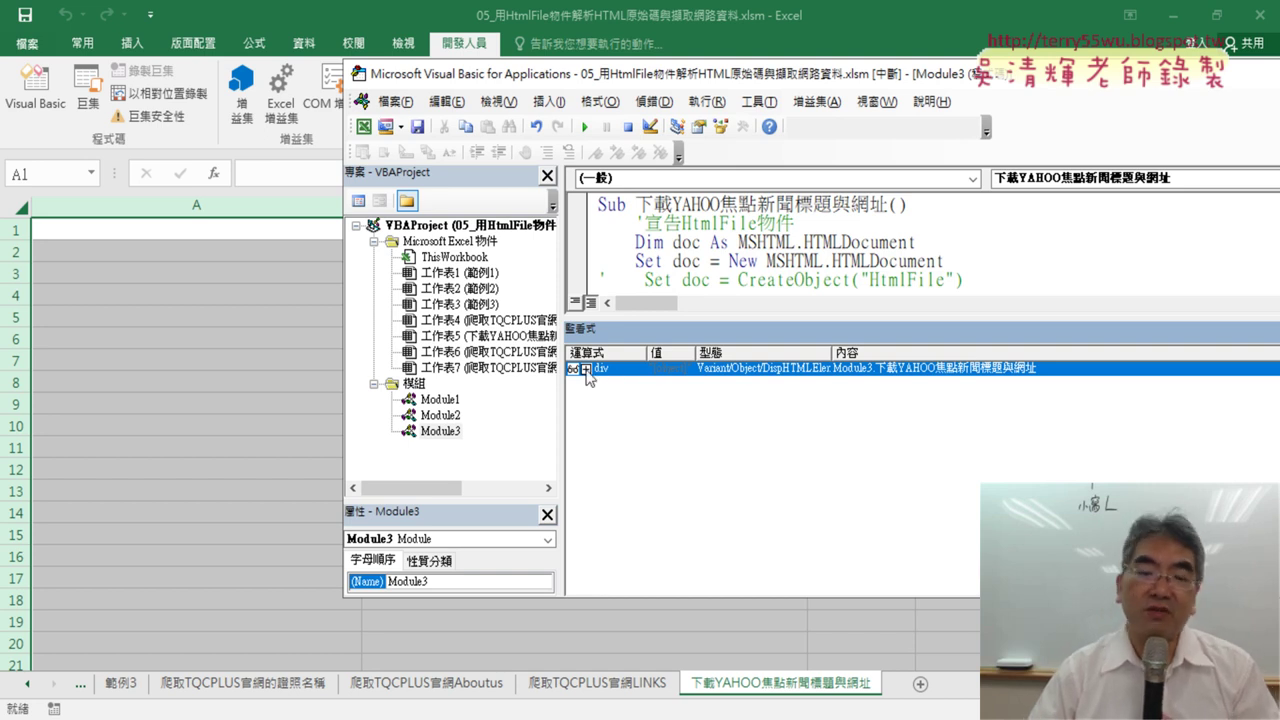
{"action": "left_click", "coordinate": [585, 369]}
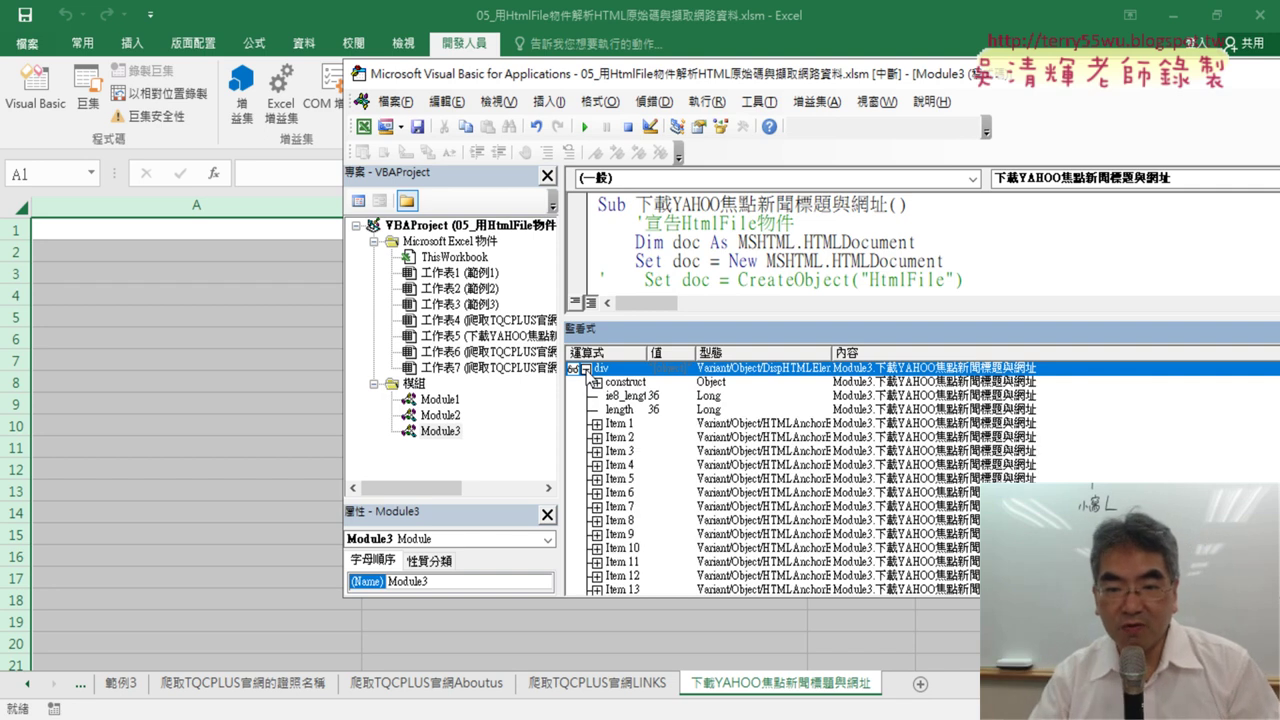
{"action": "left_click", "coordinate": [660, 423]}
{"action": "left_click", "coordinate": [597, 424]}
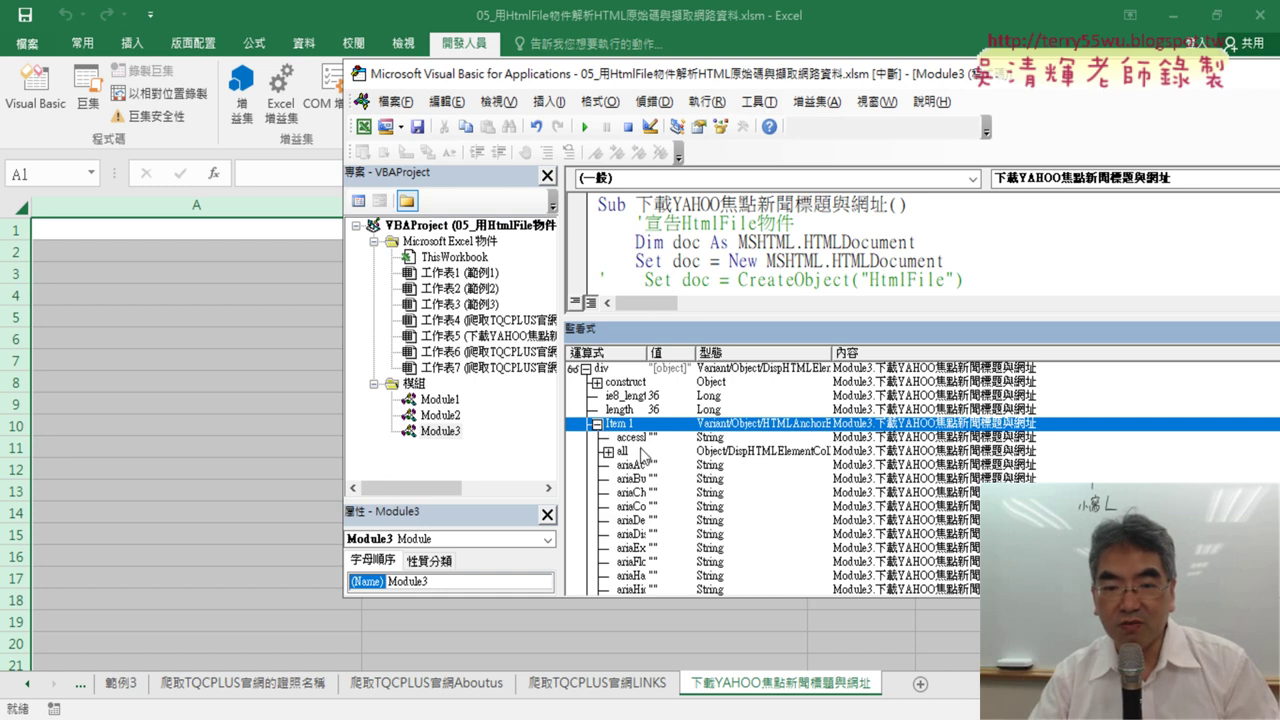
{"action": "left_click", "coordinate": [607, 452]}
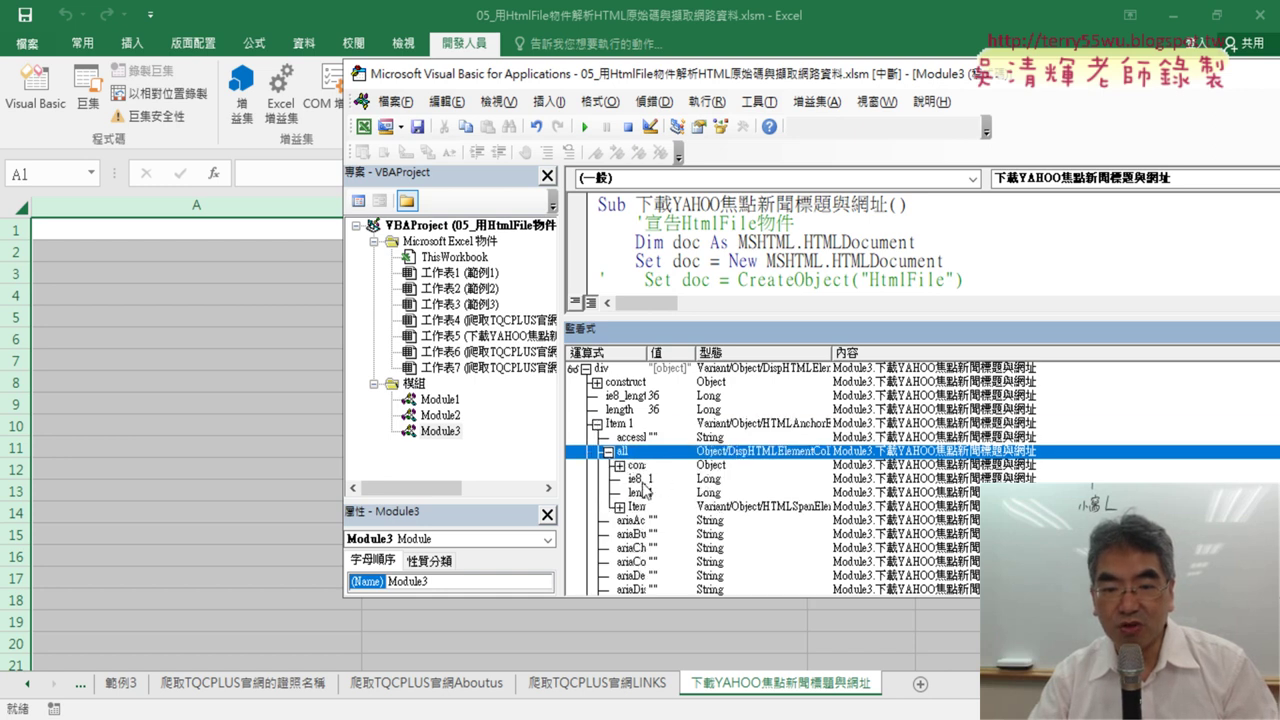
{"action": "left_click", "coordinate": [620, 466]}
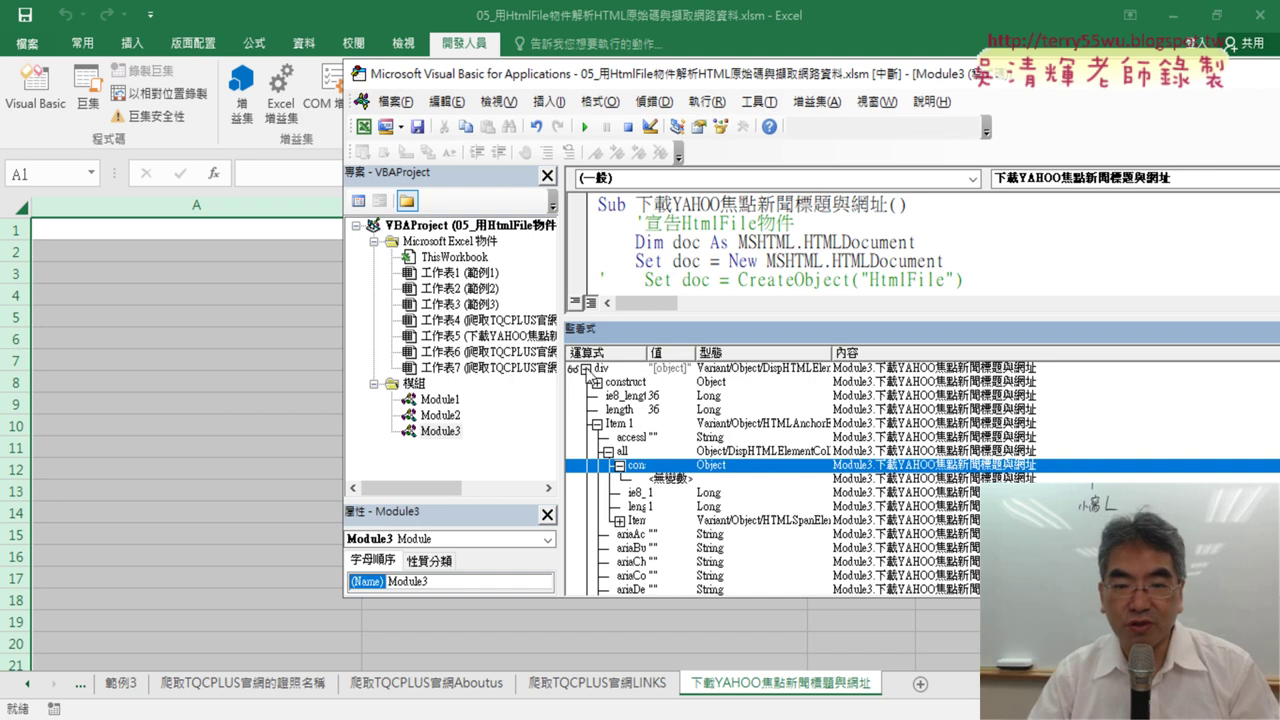
{"action": "left_click", "coordinate": [586, 369]}
{"action": "left_click_drag", "start_coordinate": [950, 78], "coordinate": [739, 81]}
Close the Watches window and step through to write 標題 into A1 and the first headline
{"action": "left_click", "coordinate": [1188, 330]}
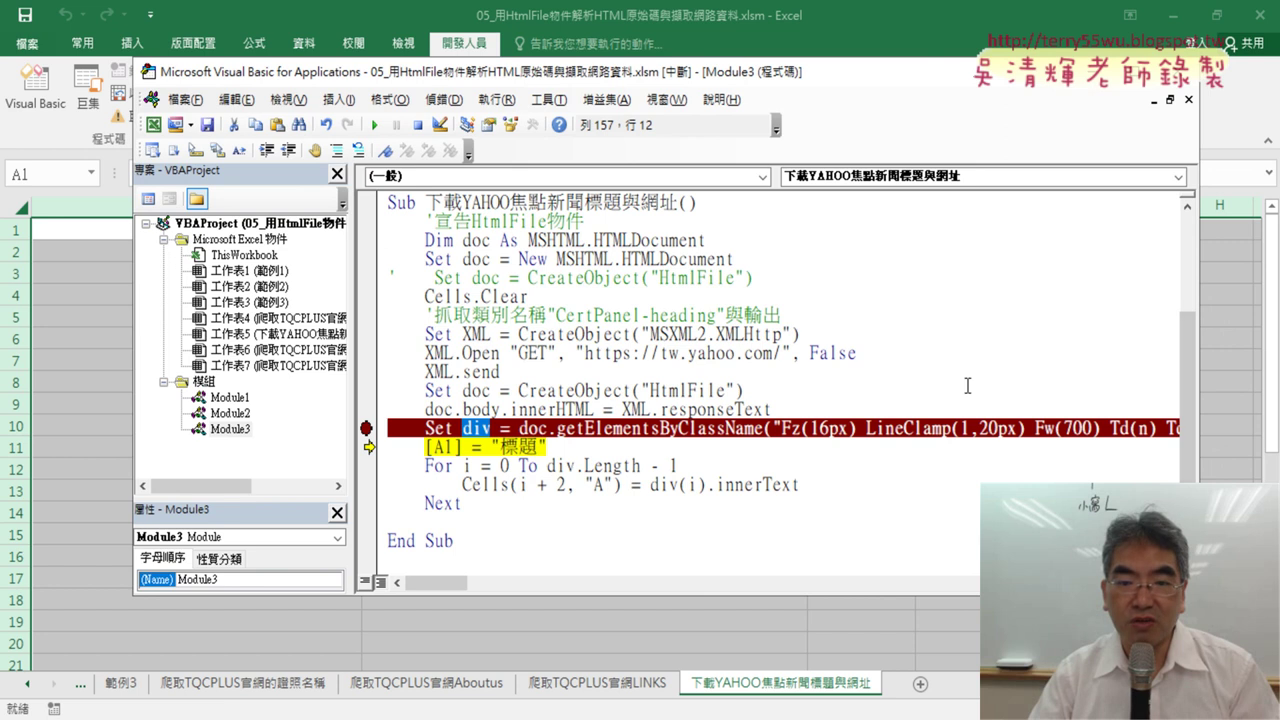
{"action": "left_click_drag", "start_coordinate": [762, 73], "coordinate": [1026, 54]}
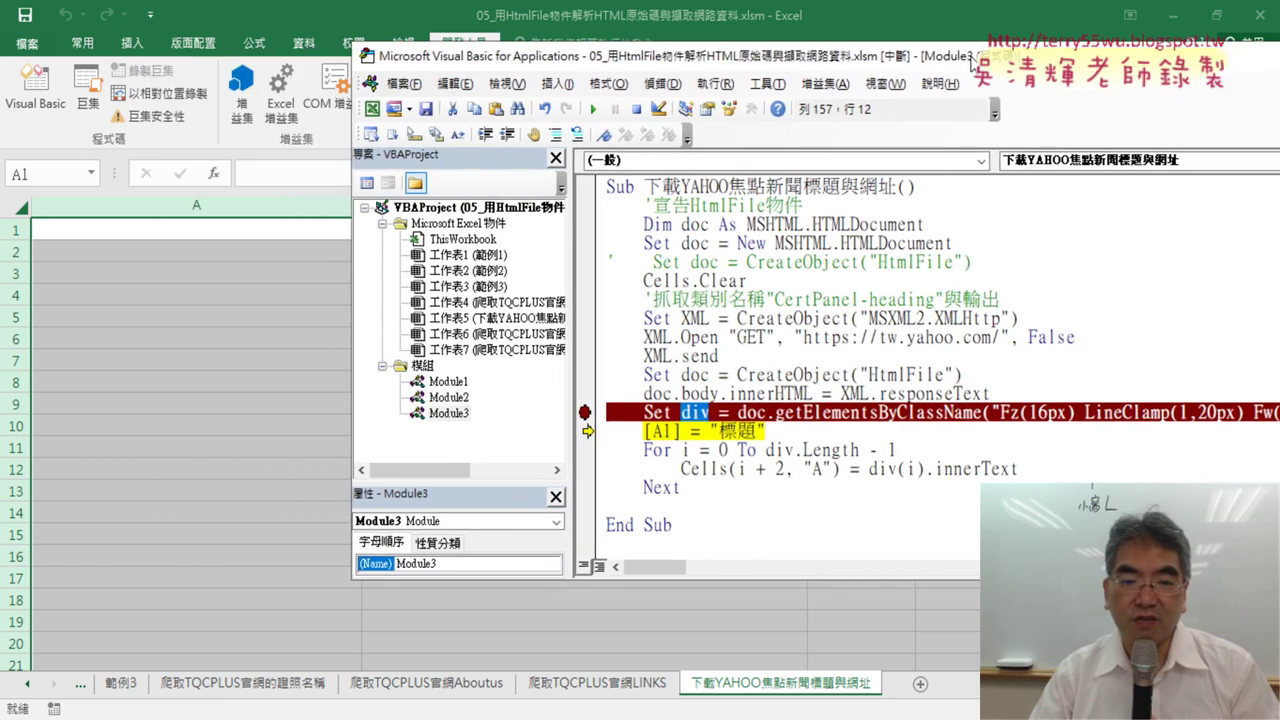
{"action": "key", "text": "F8"}
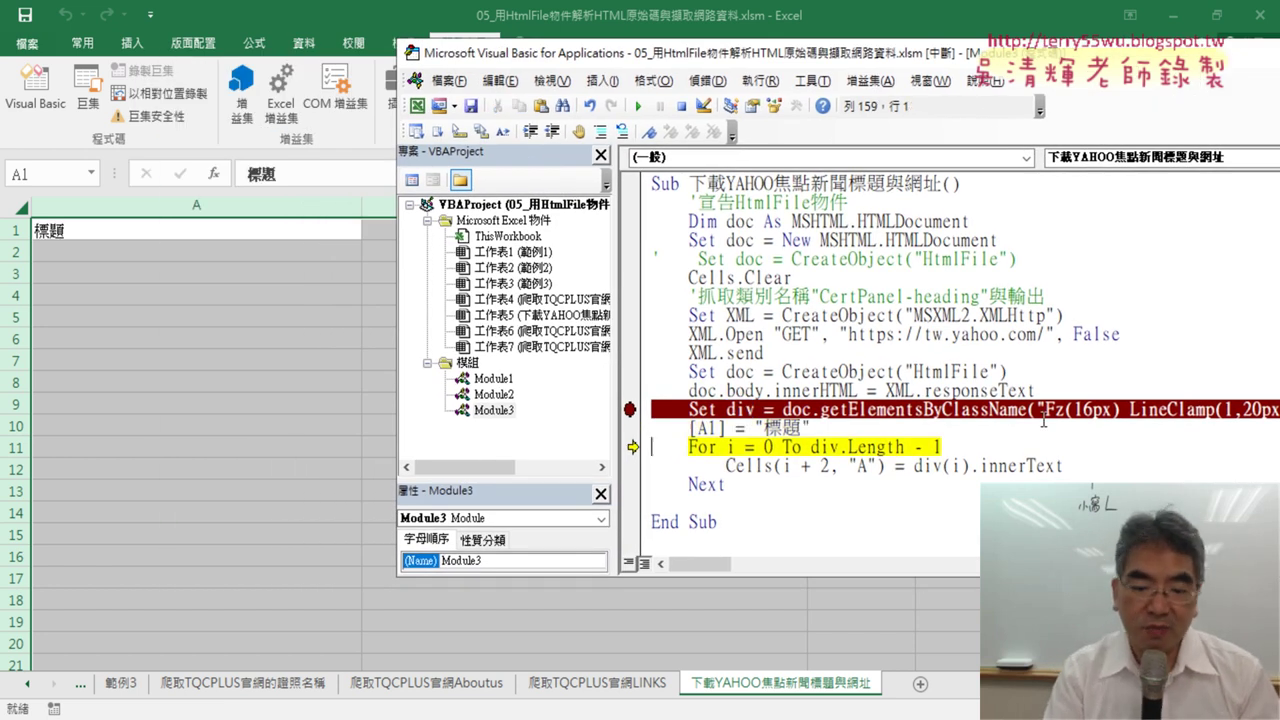
{"action": "key", "text": "F8"}
{"action": "key", "text": "F8"}
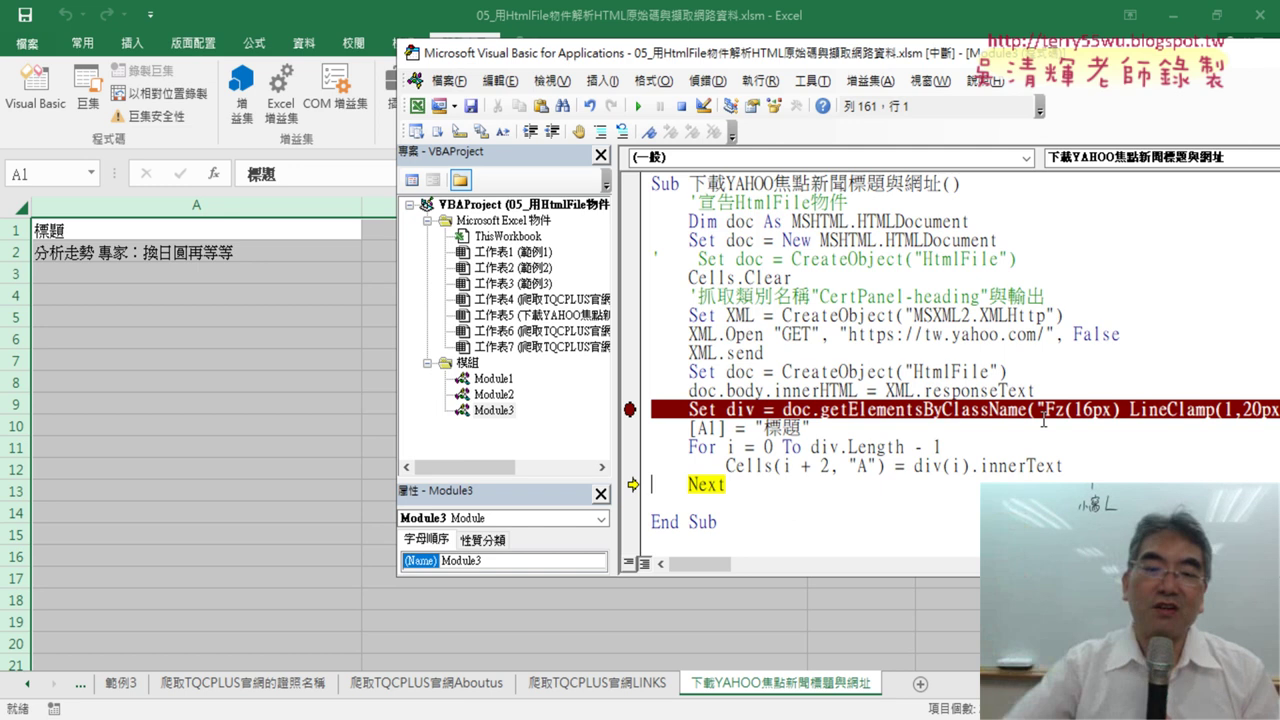
{"action": "key", "text": "F8"}
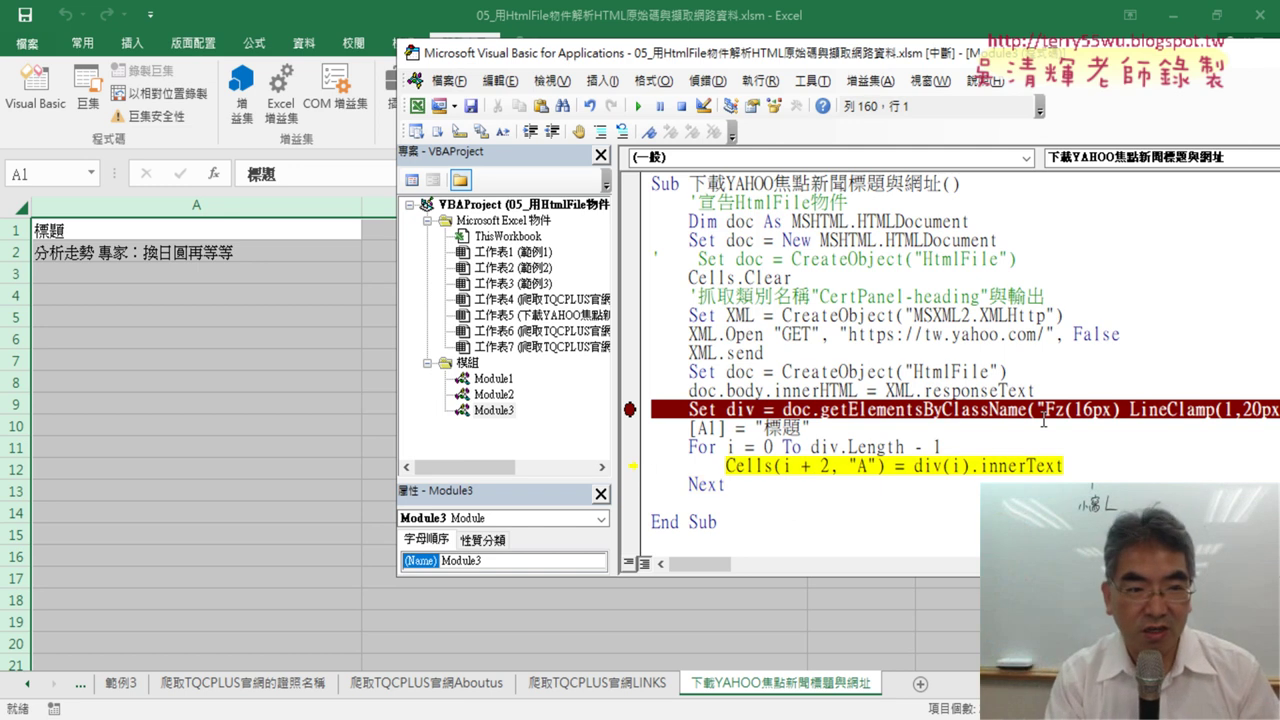
Keep stepping to fill headlines through row 7, then run the macro to completion
{"action": "key", "text": "F8"}
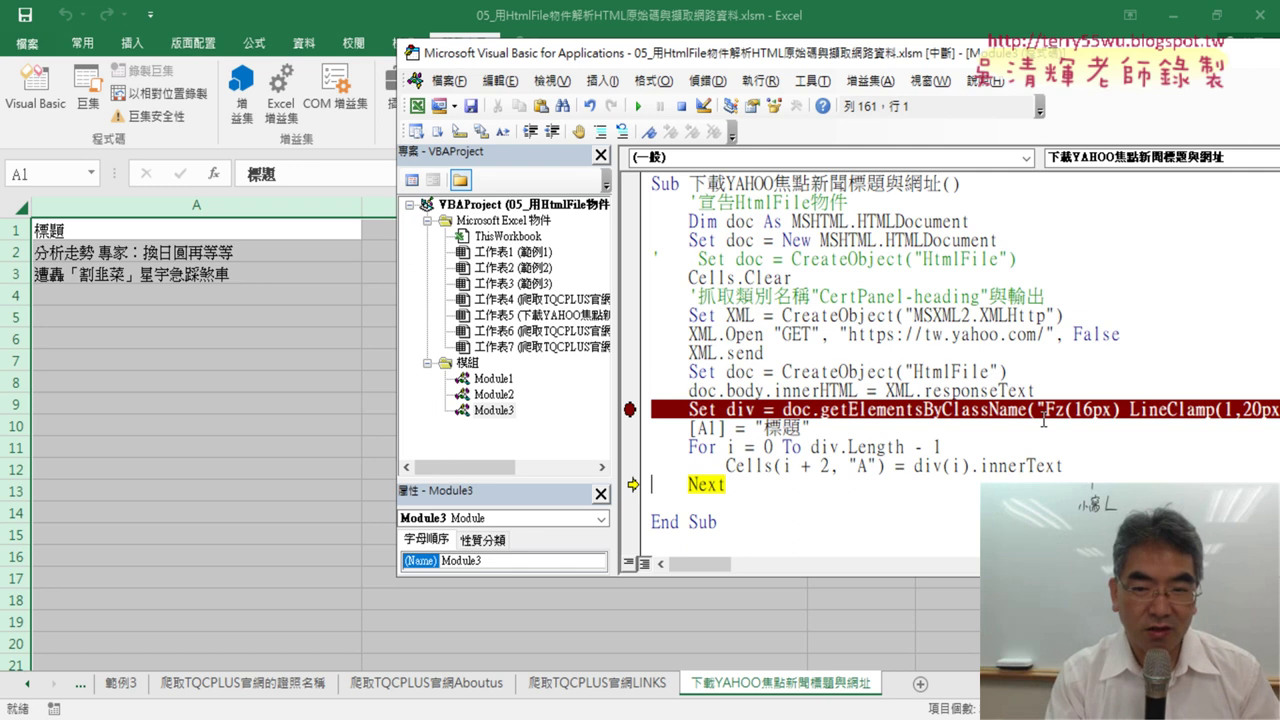
{"action": "key", "text": "F8"}
{"action": "key", "text": "F8"}
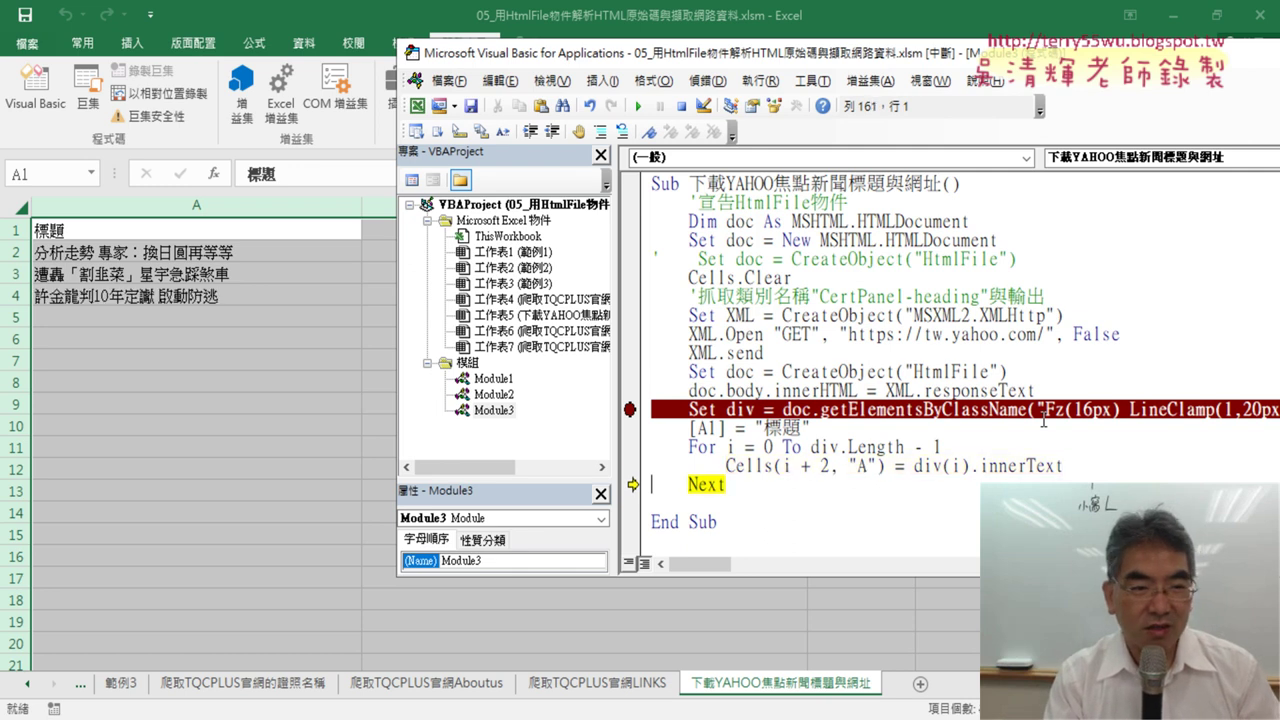
{"action": "key", "text": "F8"}
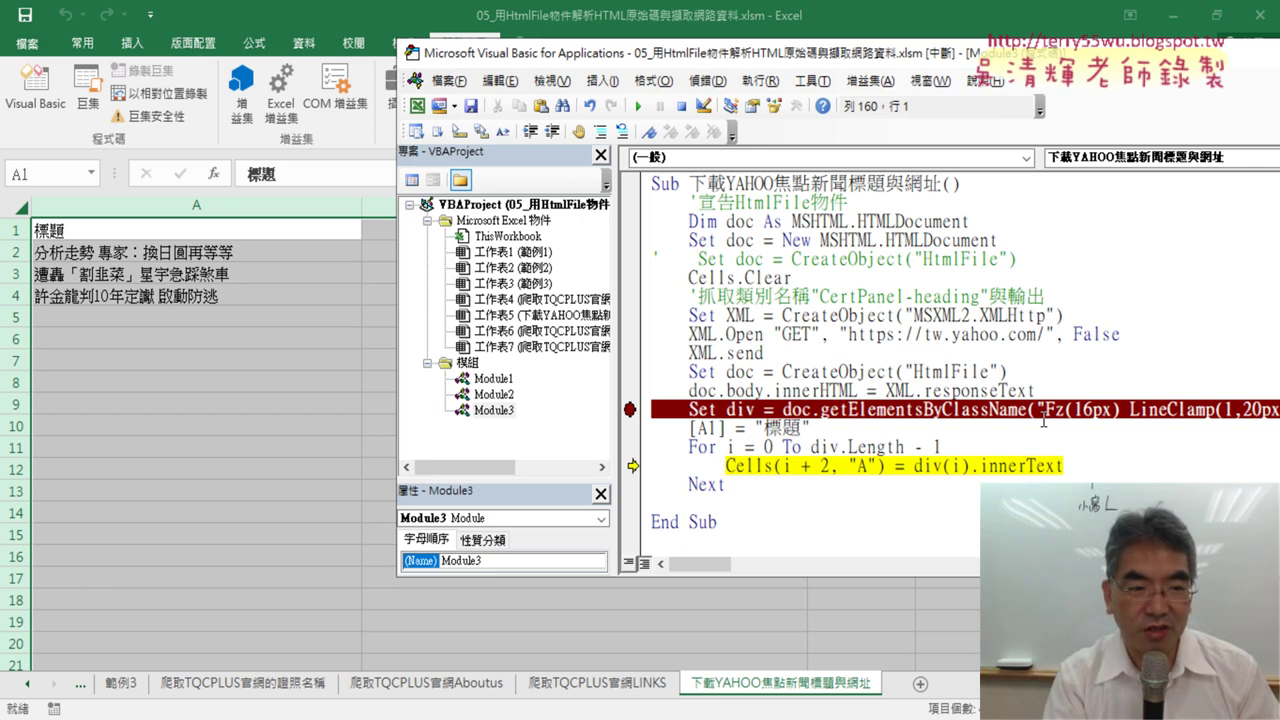
{"action": "key", "text": "F8"}
{"action": "key", "text": "F8"}
{"action": "key", "text": "F8"}
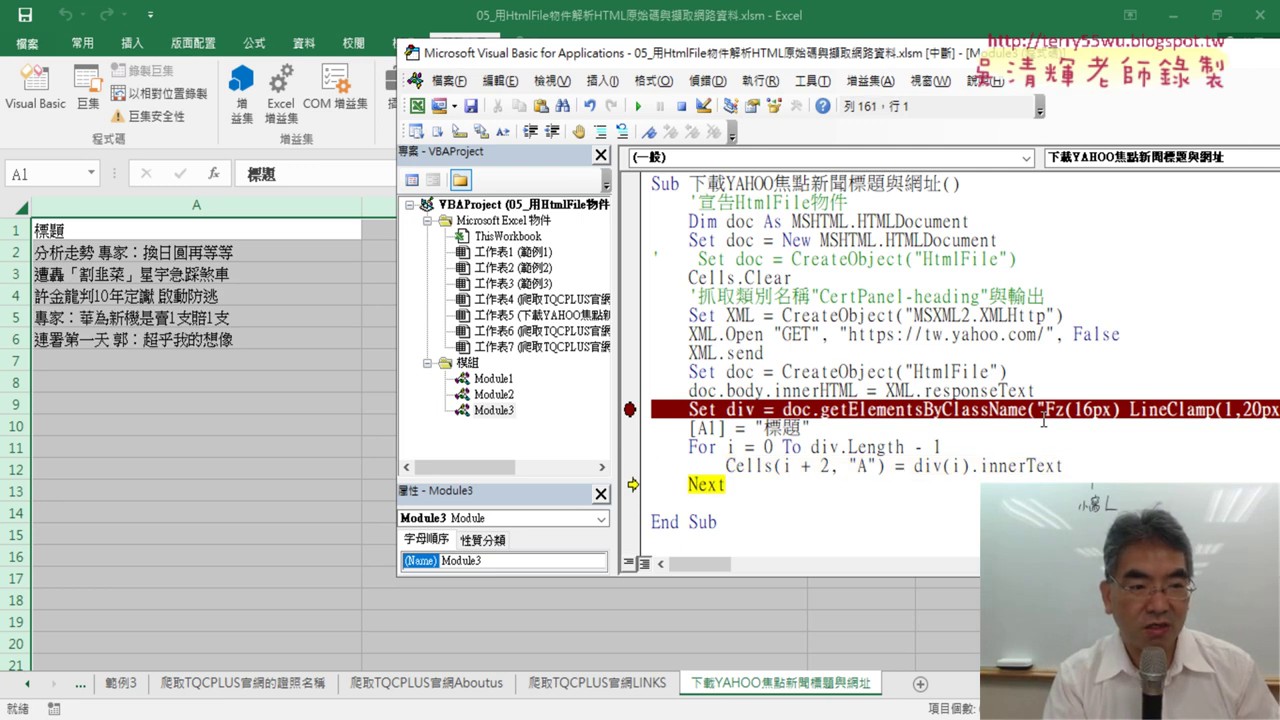
{"action": "key", "text": "F8"}
{"action": "key", "text": "F8"}
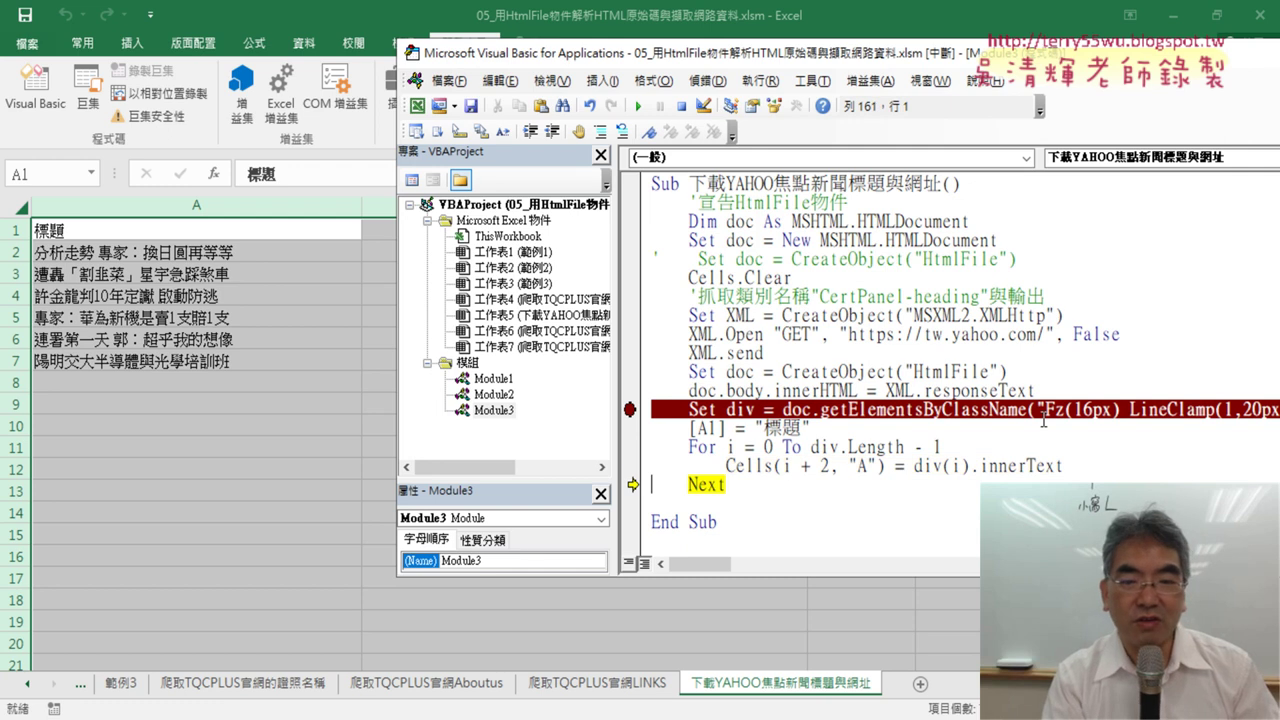
{"action": "key", "text": "F8"}
{"action": "key", "text": "F8"}
{"action": "key", "text": "F8"}
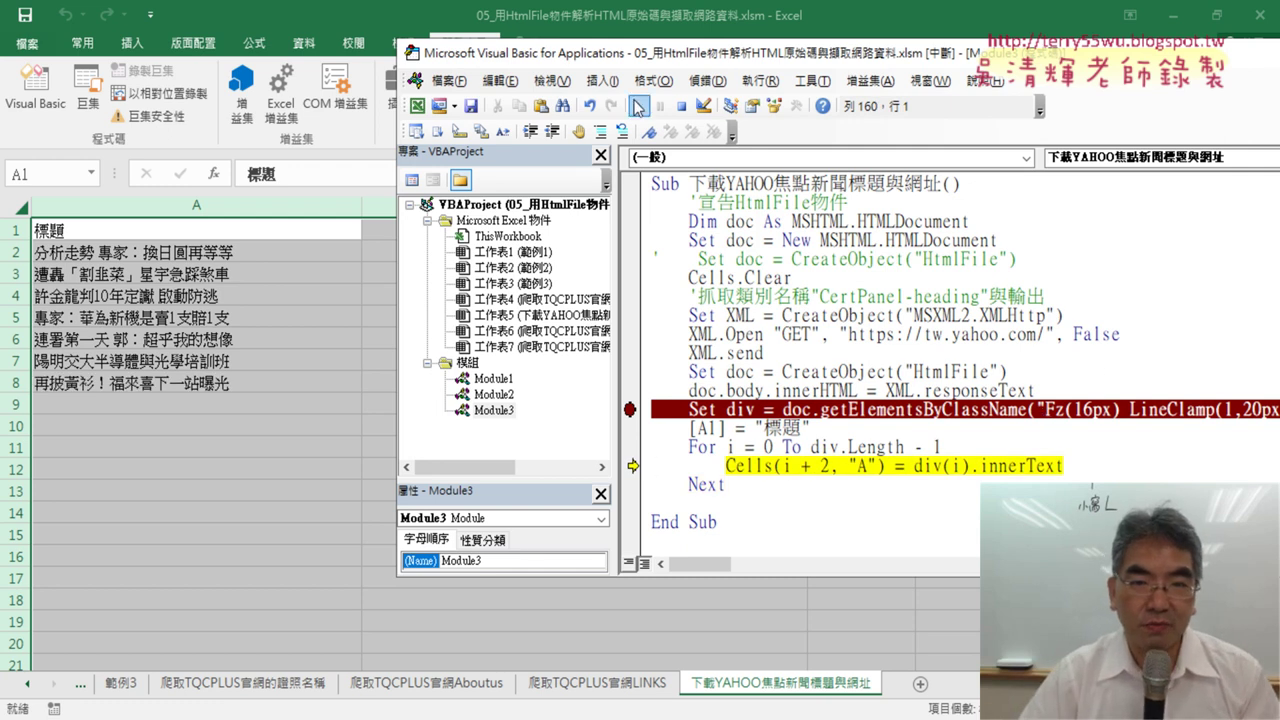
{"action": "left_click", "coordinate": [637, 107]}
{"action": "left_click", "coordinate": [198, 205]}
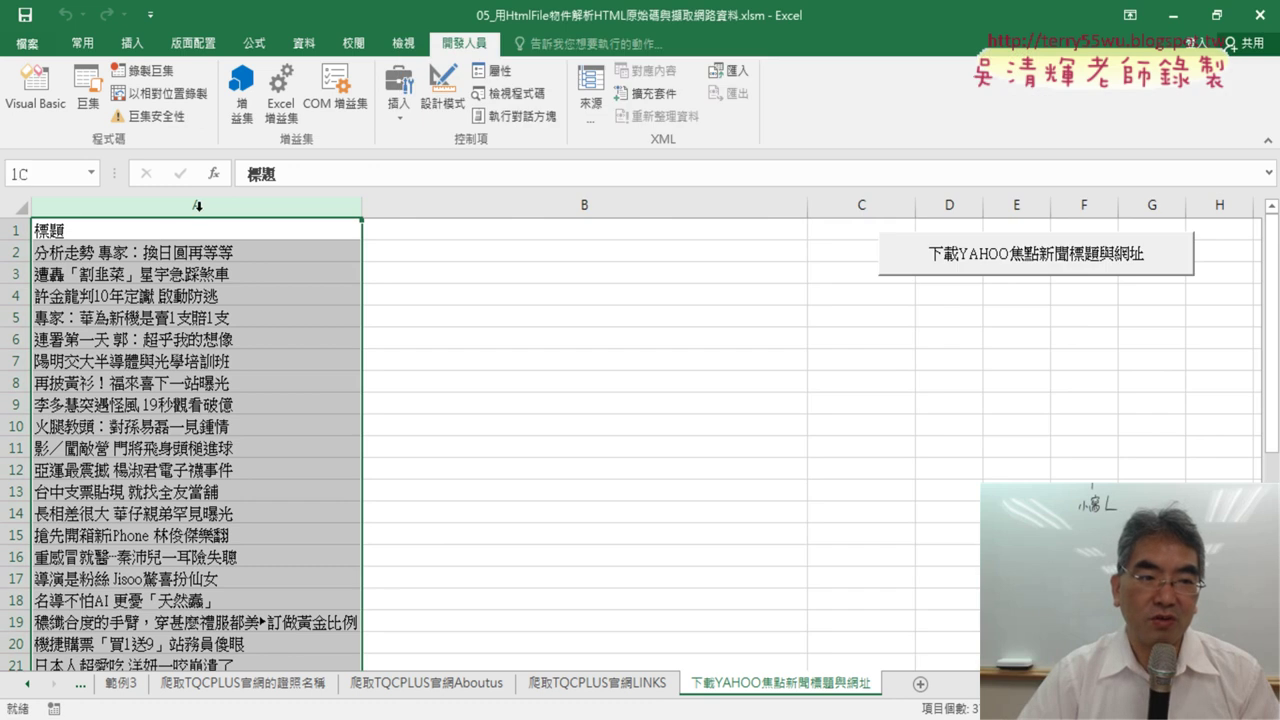
{"action": "scroll", "coordinate": [220, 280], "scroll_direction": "down", "scroll_amount": 4}
{"action": "scroll", "coordinate": [226, 289], "scroll_direction": "down", "scroll_amount": 2}
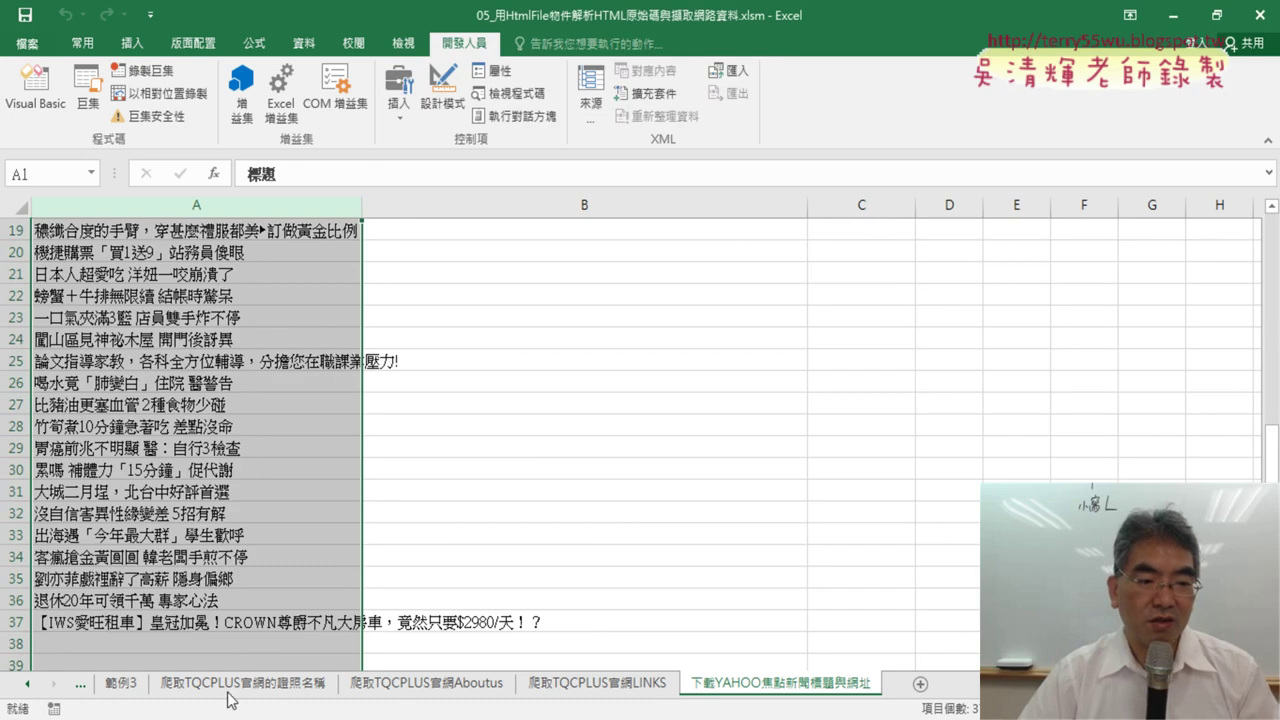
{"action": "left_click", "coordinate": [232, 619]}
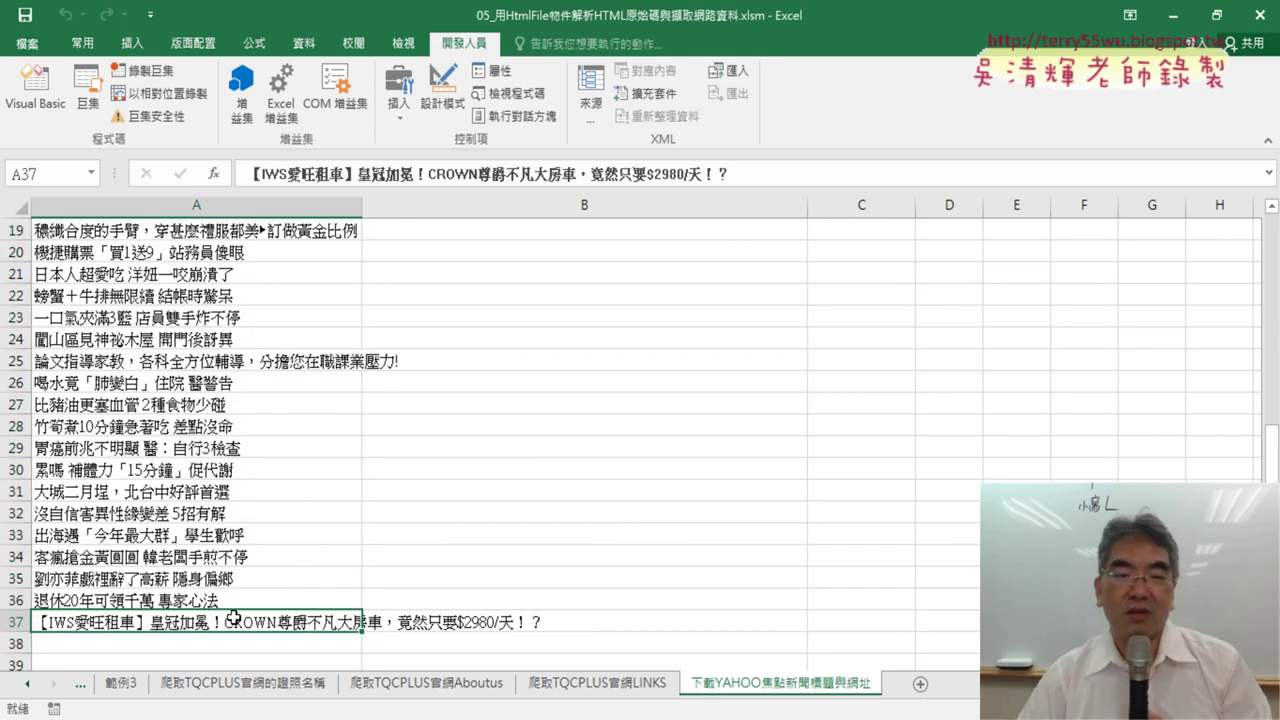
{"action": "scroll", "coordinate": [232, 619], "scroll_direction": "up", "scroll_amount": 4}
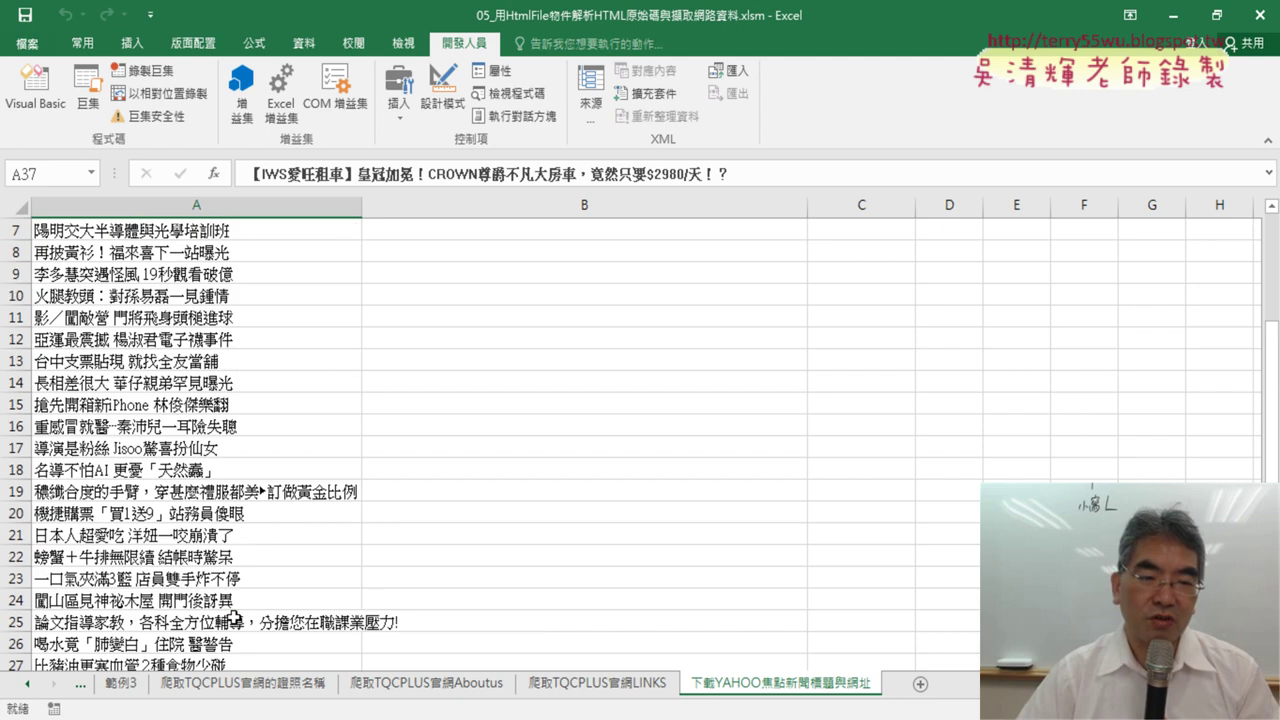
{"action": "scroll", "coordinate": [232, 619], "scroll_direction": "up", "scroll_amount": 2}
{"action": "left_click", "coordinate": [580, 231]}
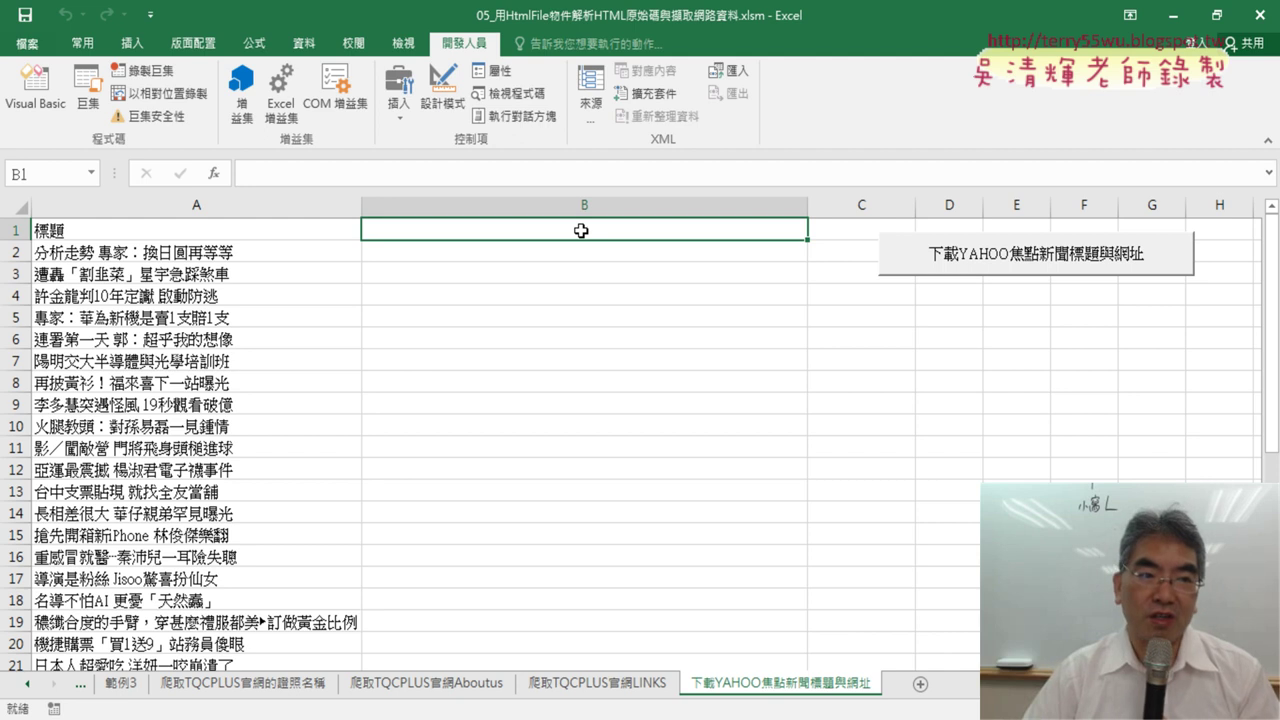
Reopen the macro code, remove the Set div breakpoint, and select the For…Next loop block
{"action": "left_click", "coordinate": [36, 100]}
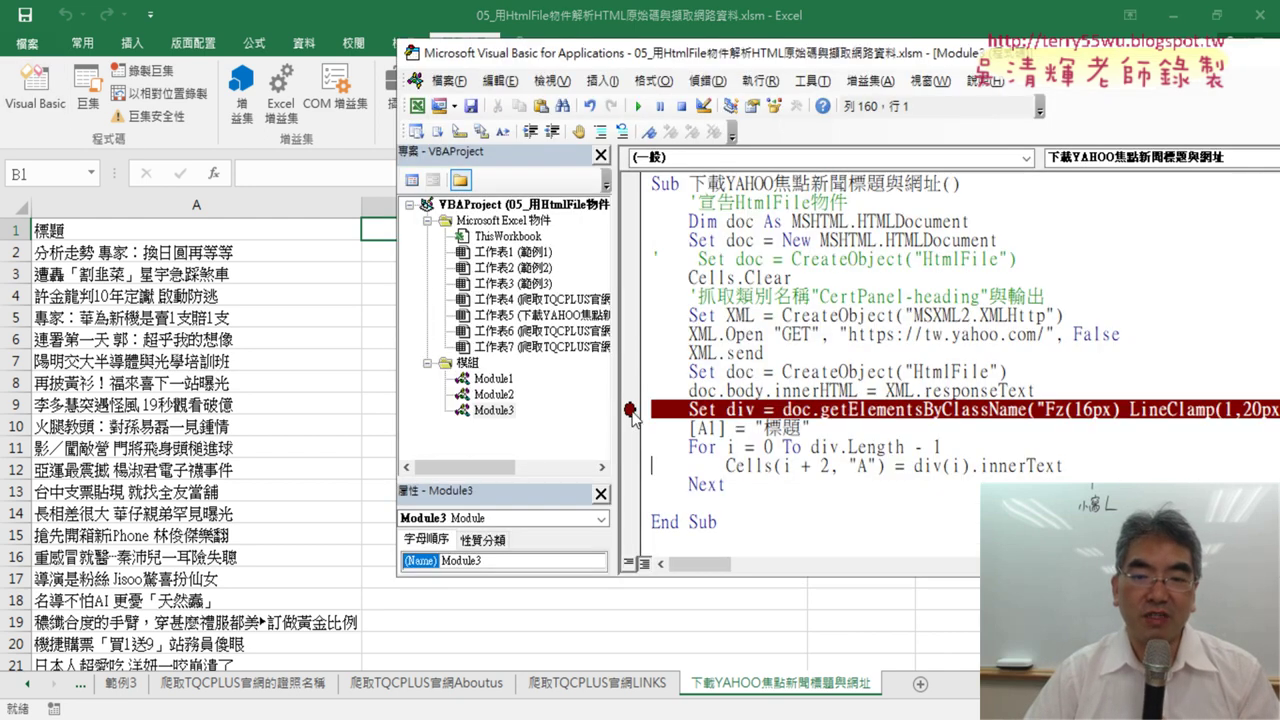
{"action": "left_click", "coordinate": [631, 410]}
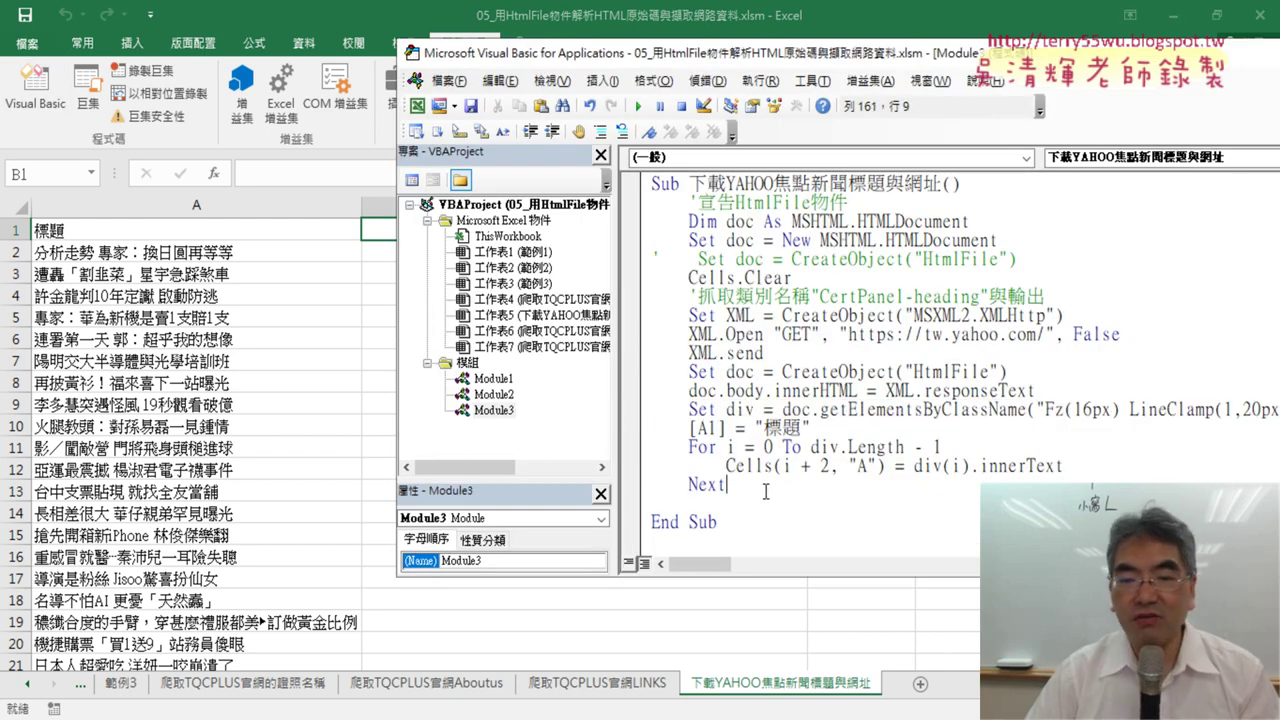
{"action": "left_click_drag", "start_coordinate": [765, 491], "coordinate": [650, 430]}
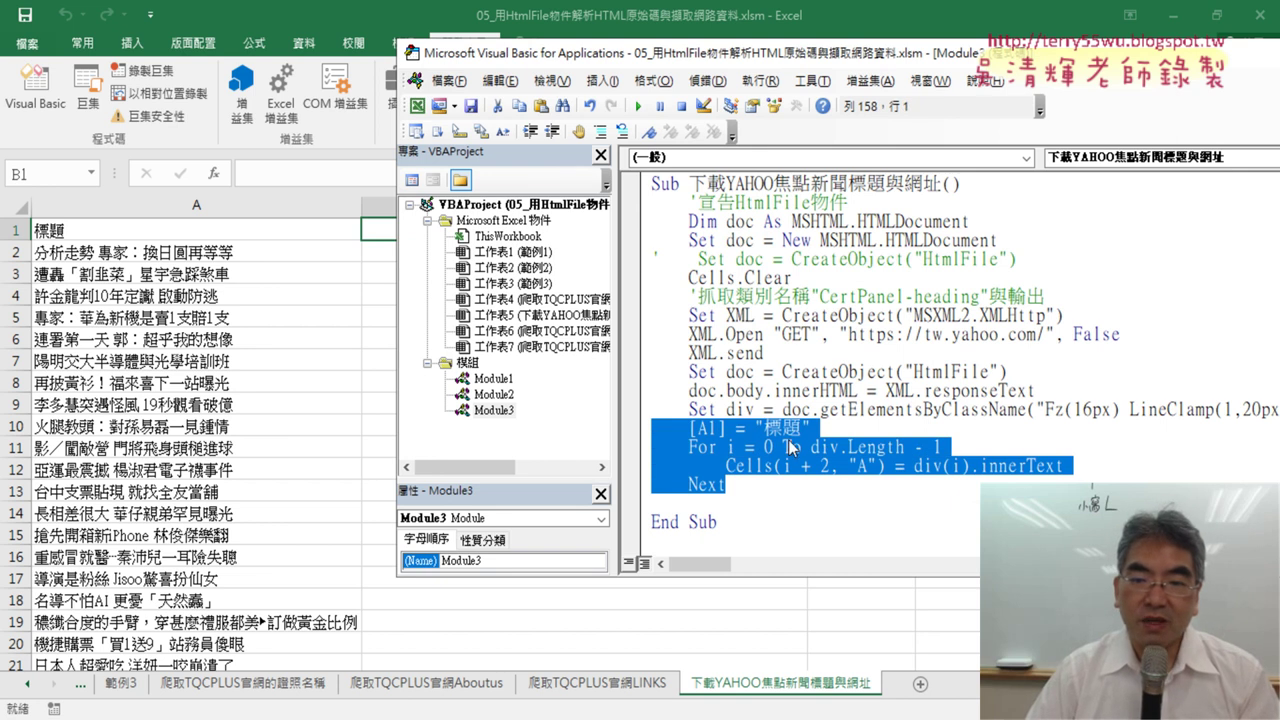
{"action": "left_click", "coordinate": [846, 427]}
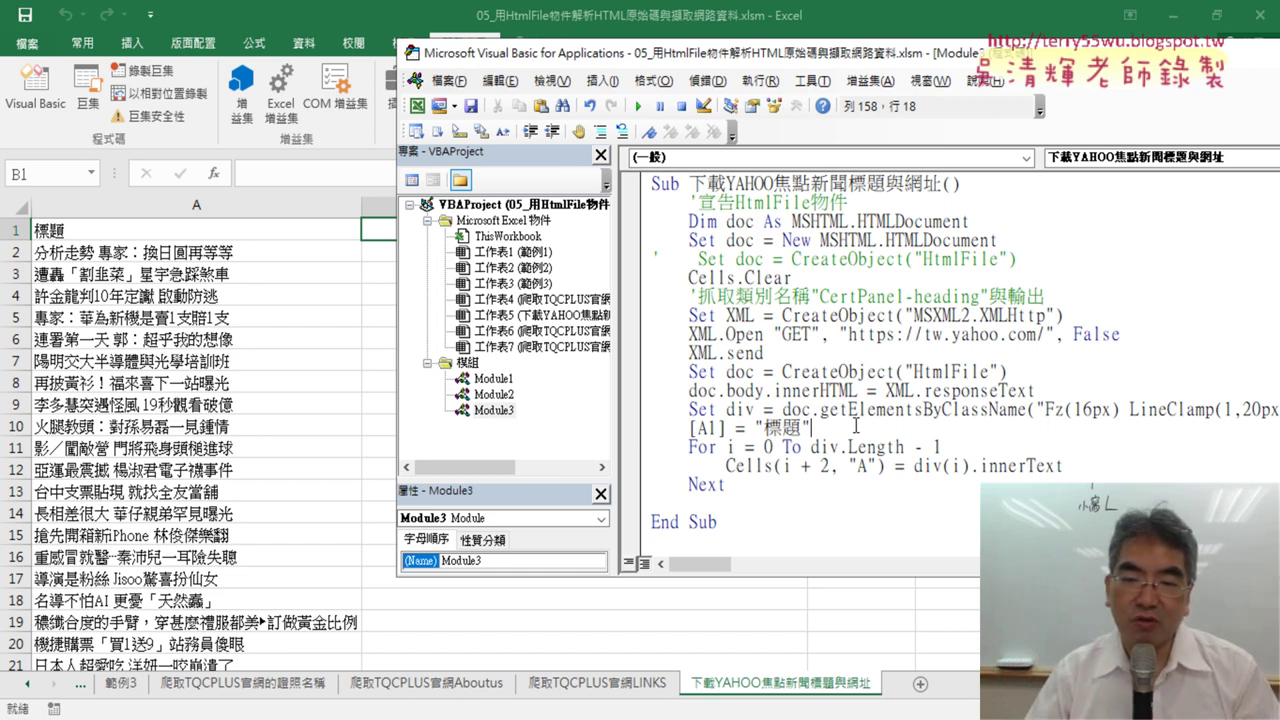
{"action": "left_click_drag", "start_coordinate": [735, 484], "coordinate": [648, 450]}
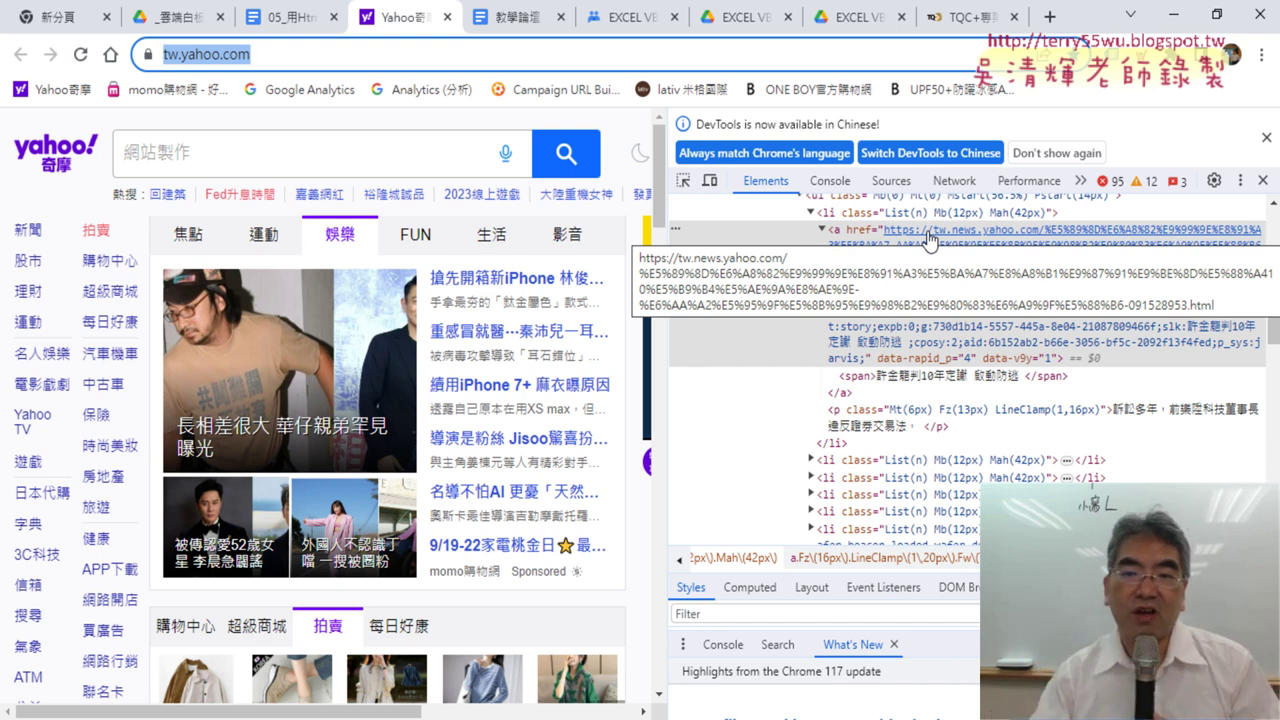
Add a B1 header 超連結 after the [A1] = "標題" statement
{"action": "key", "text": "alt+Tab"}
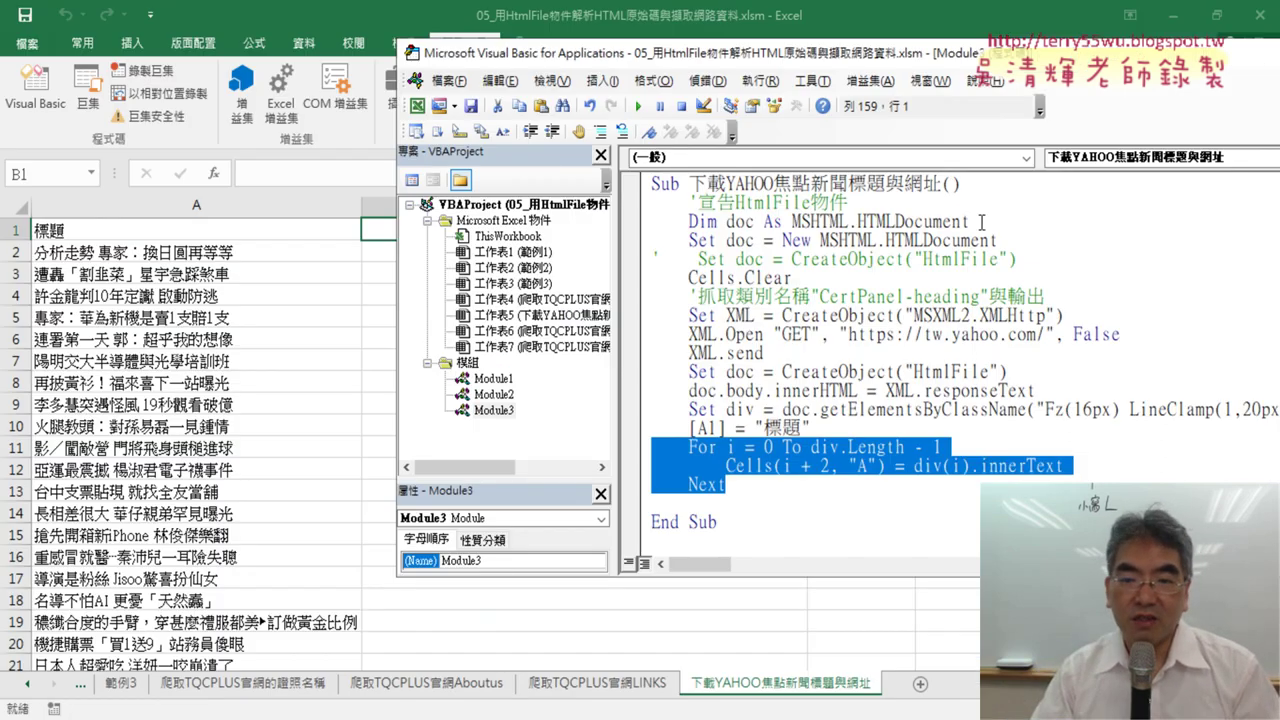
{"action": "left_click", "coordinate": [866, 430]}
{"action": "type", "text": ":["}
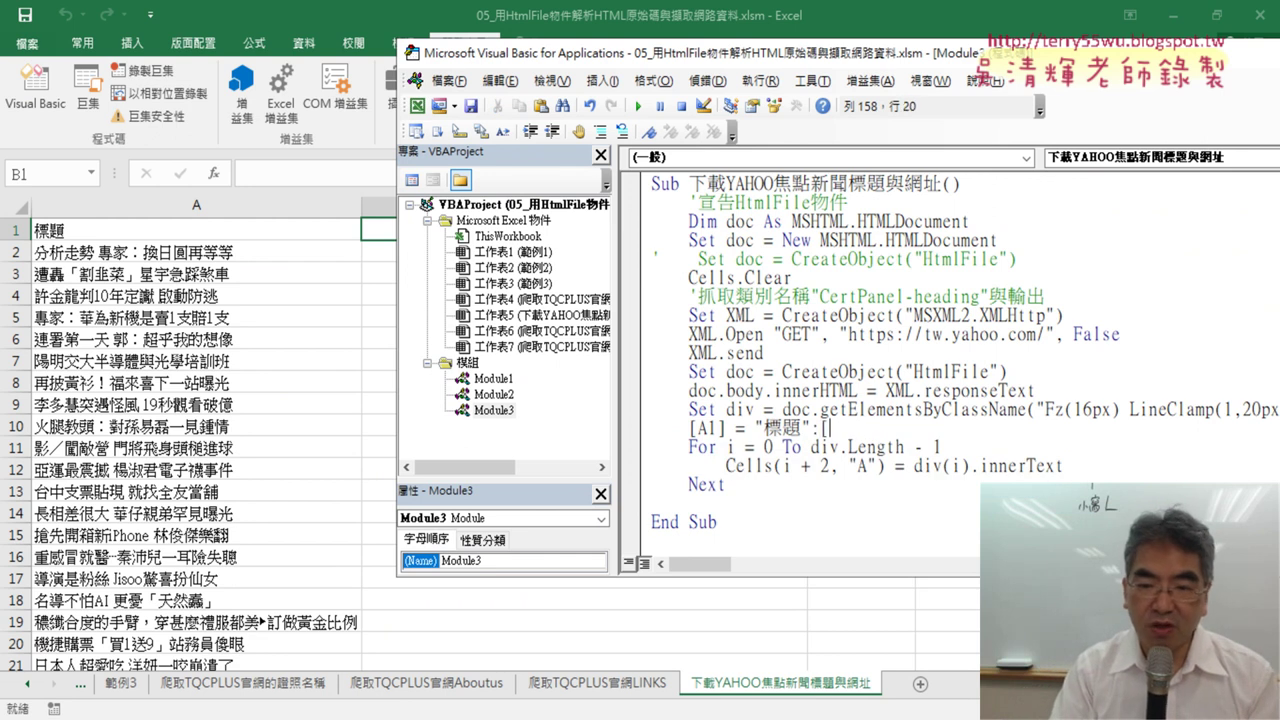
{"action": "type", "text": "]"}
{"action": "type", "text": "B1"}
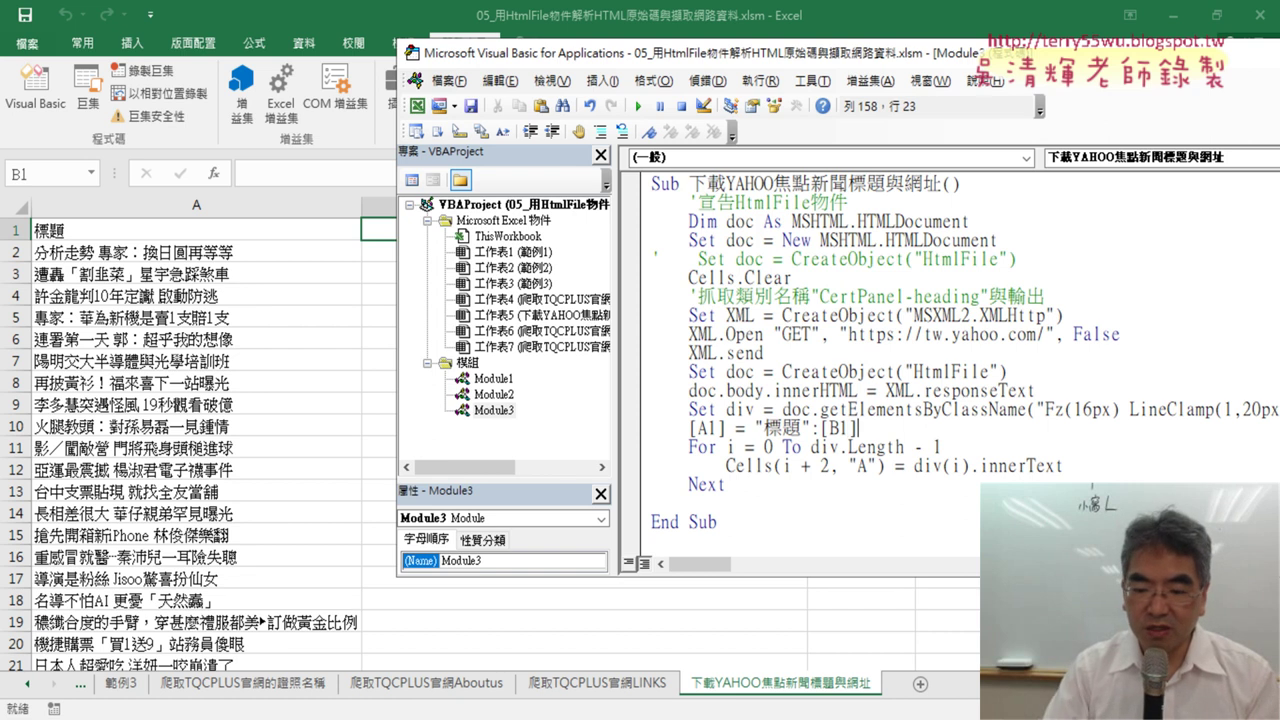
{"action": "type", "text": "="}
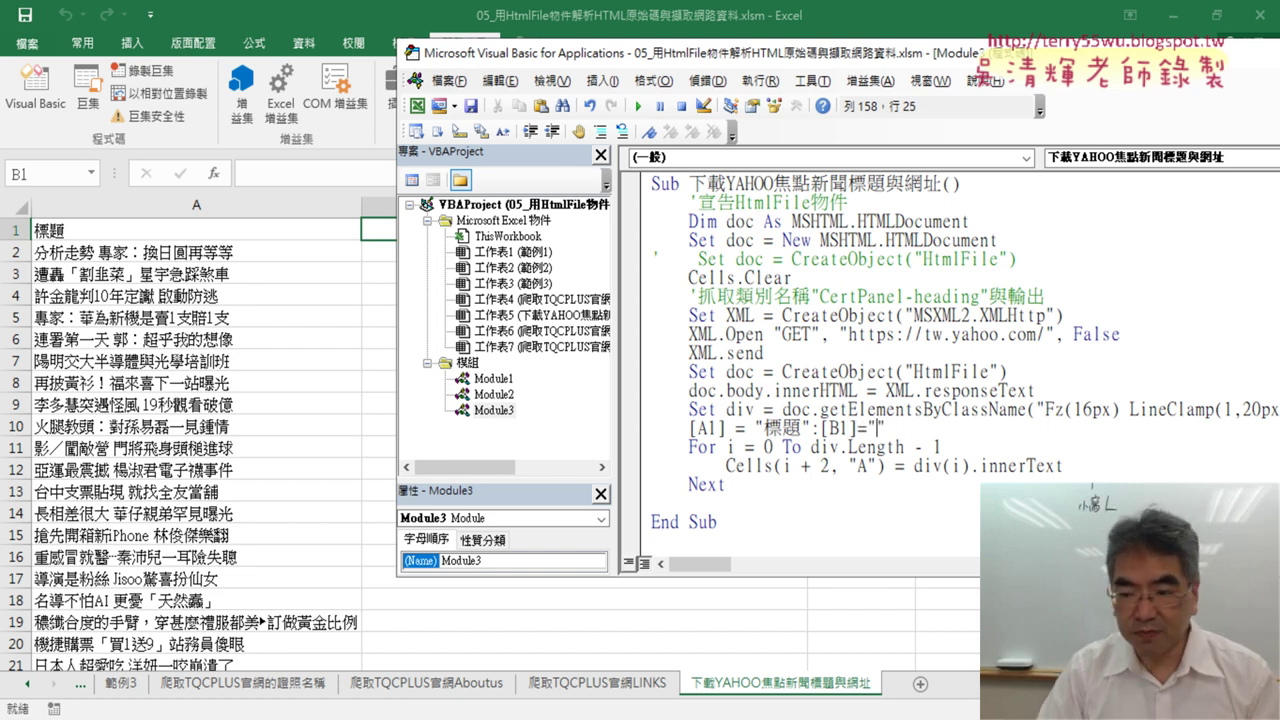
{"action": "type", "text": "t"}
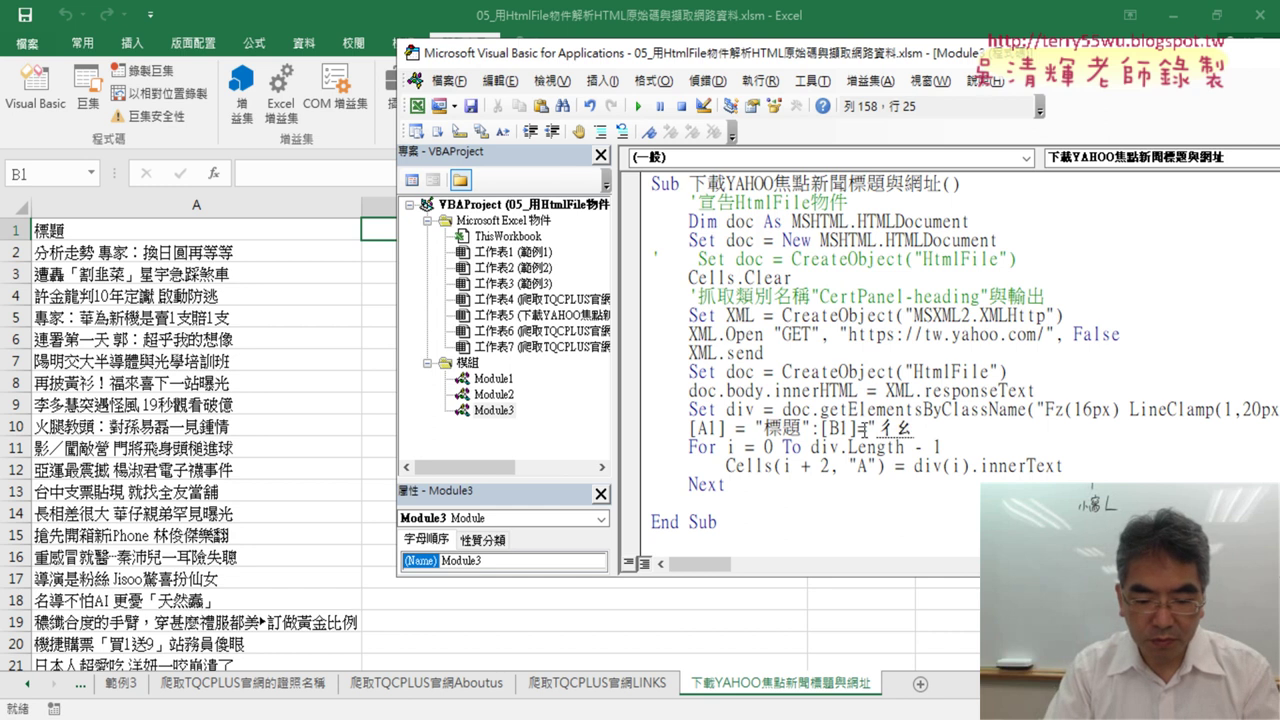
{"action": "type", "text": " xu06ru,6"}
{"action": "key", "text": "Return"}
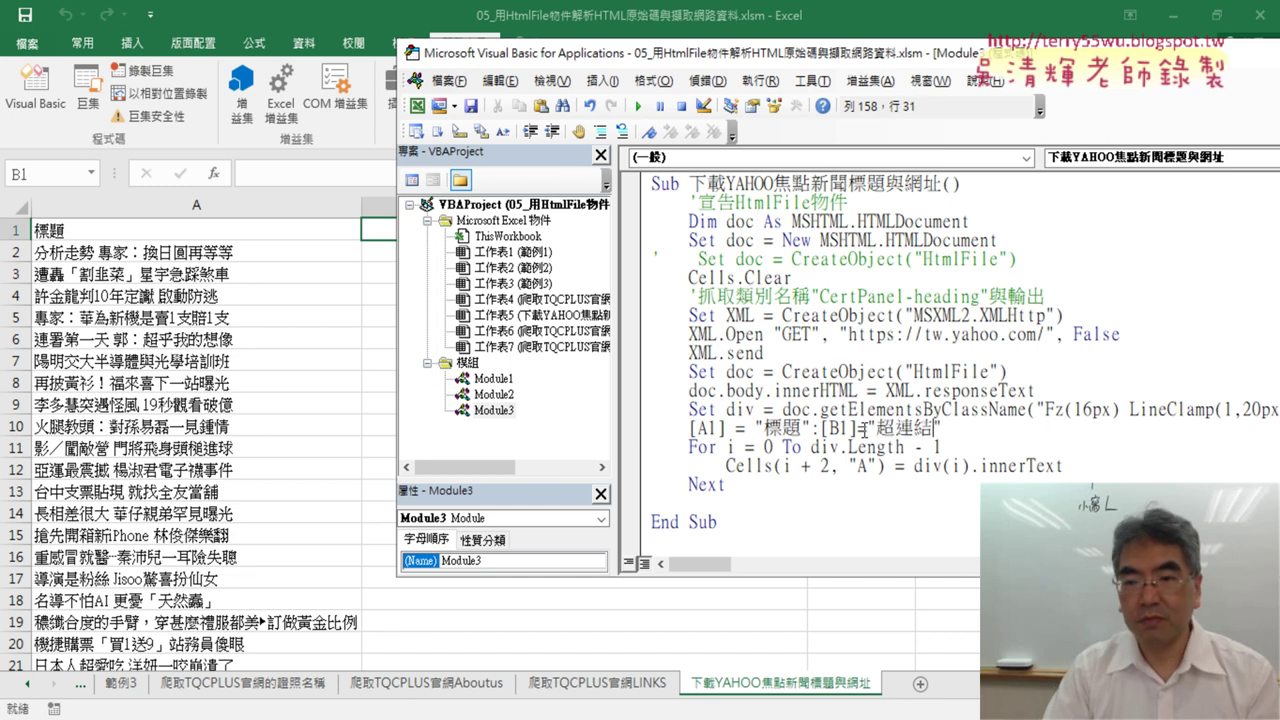
{"action": "key", "text": "Down"}
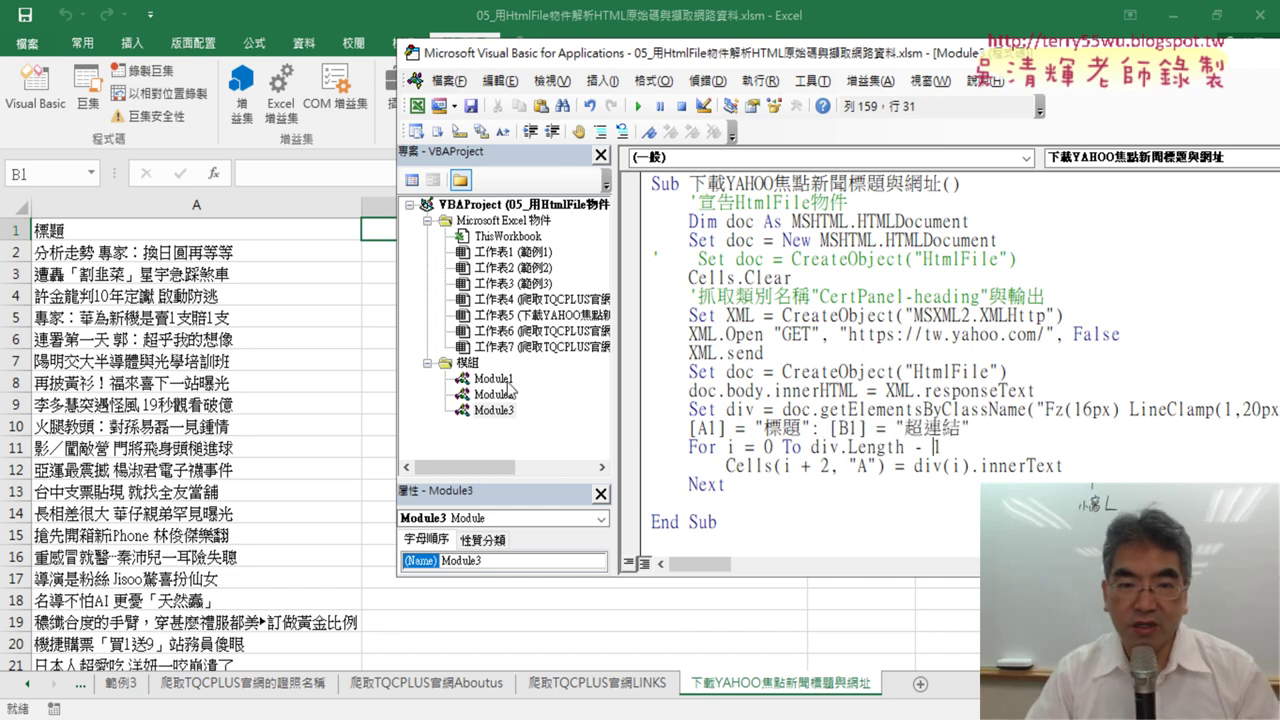
Set the loop bound to div.Length - 1 and add a blank line after the Cells statement
{"action": "left_click_drag", "start_coordinate": [395, 315], "coordinate": [653, 307]}
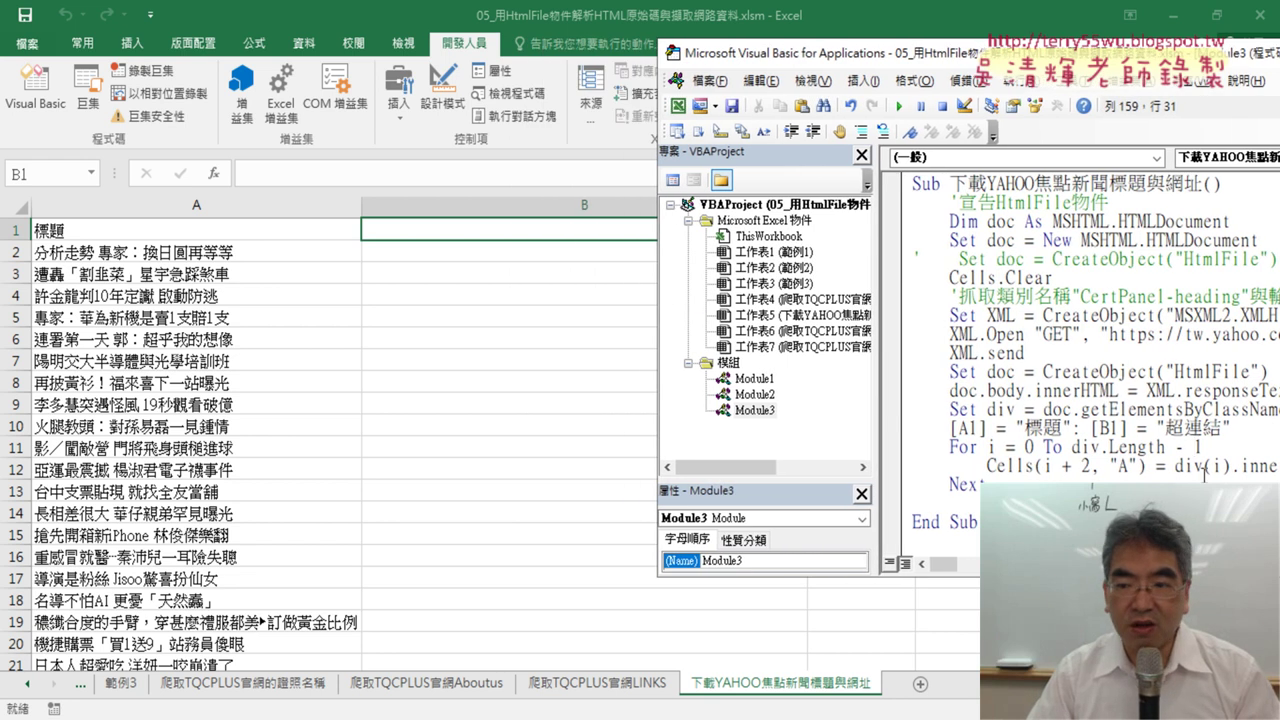
{"action": "left_click_drag", "start_coordinate": [1075, 53], "coordinate": [803, 41]}
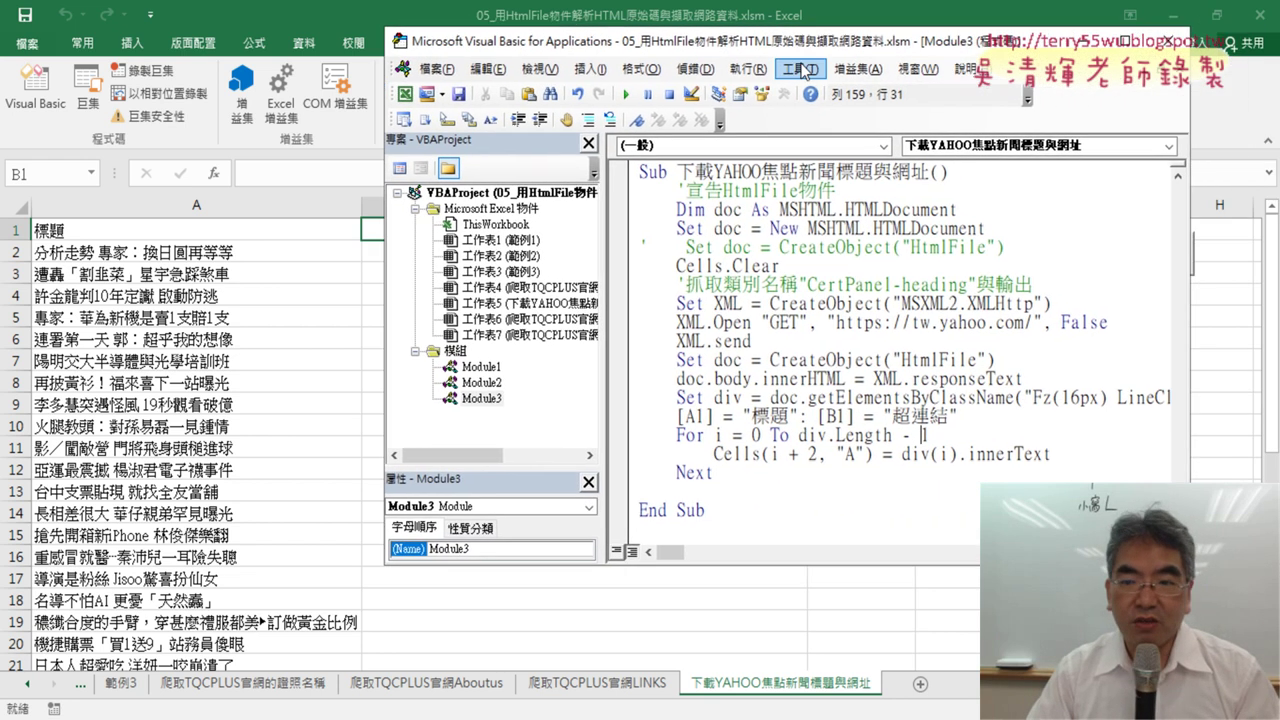
{"action": "type", "text": "1"}
{"action": "key", "text": "Down"}
{"action": "key", "text": "End"}
{"action": "key", "text": "Return"}
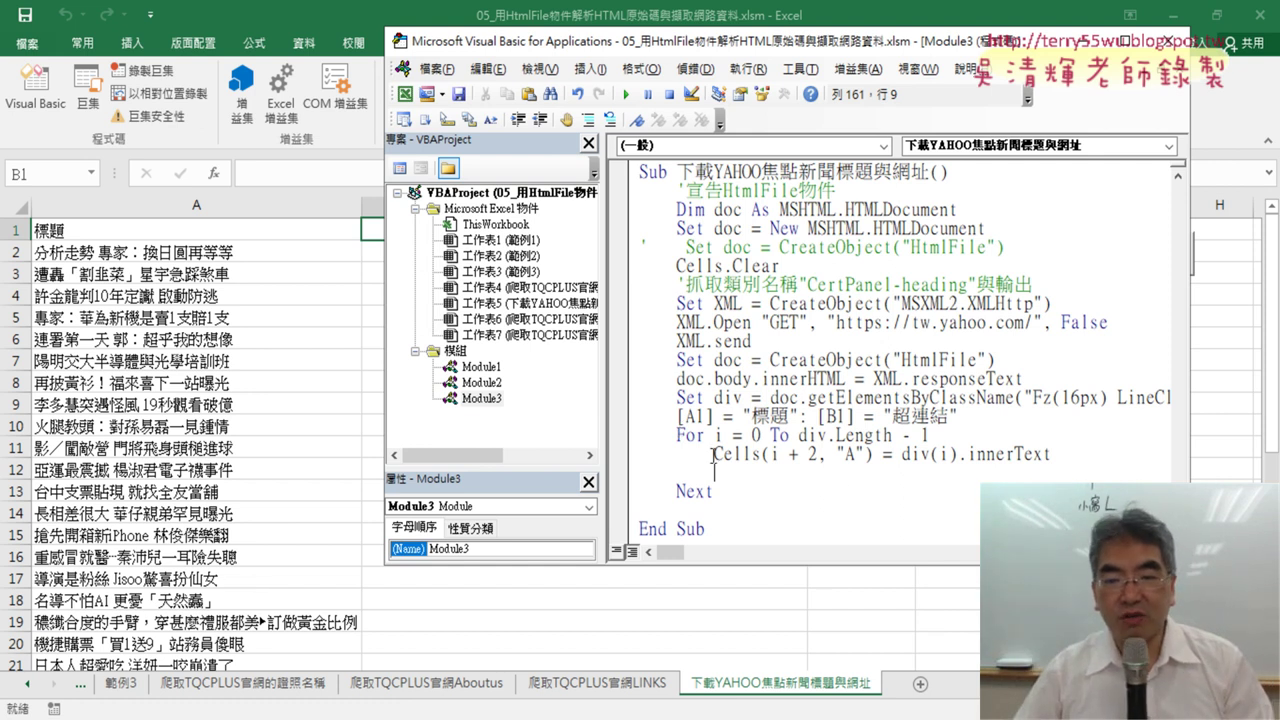
Duplicate the column A Cells statement below itself and change its column letter to "B"
{"action": "left_click_drag", "start_coordinate": [713, 452], "coordinate": [1057, 455]}
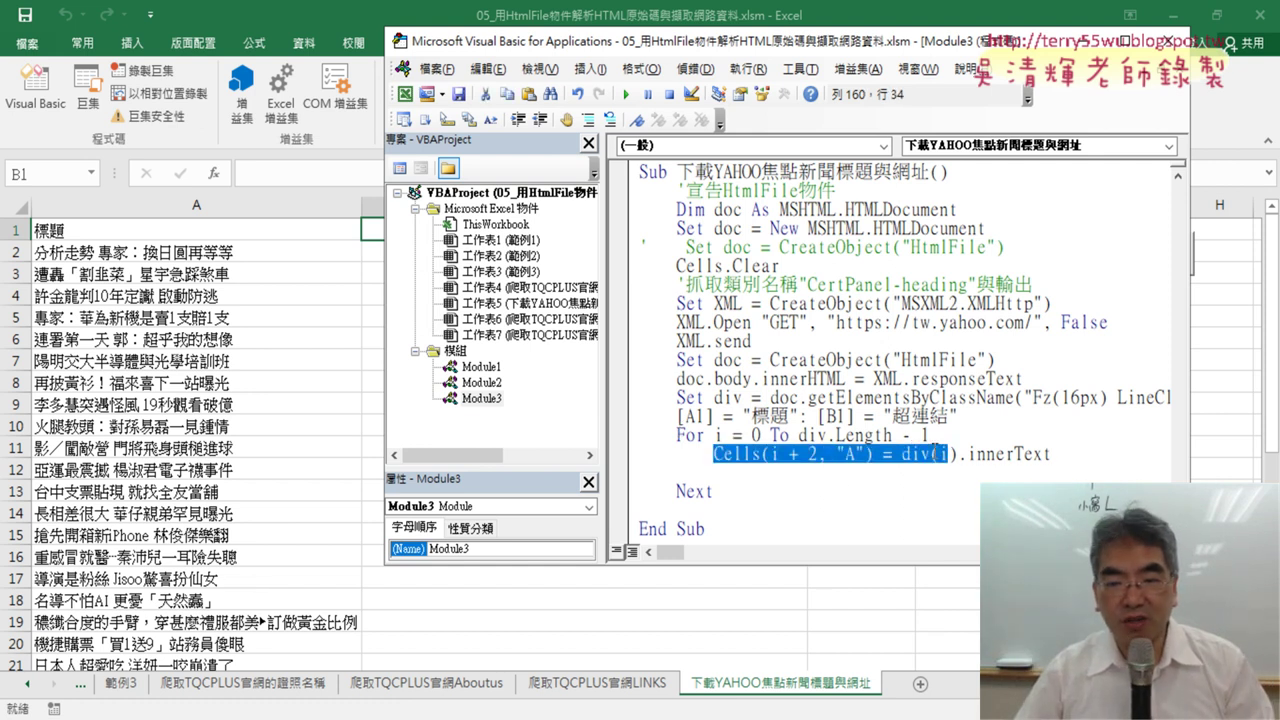
{"action": "left_click", "coordinate": [808, 470]}
{"action": "type", "text": "Cells(i + 2, \"A\") = div(i).innerText"}
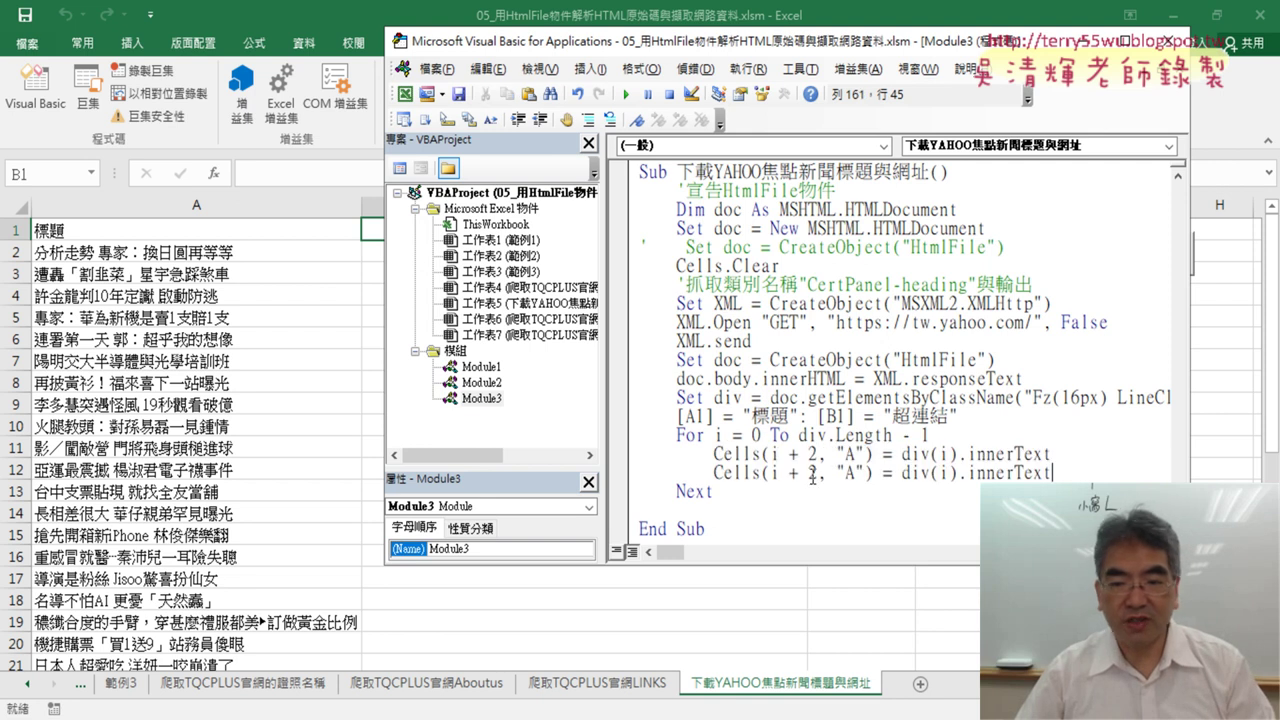
{"action": "double_click", "coordinate": [849, 473]}
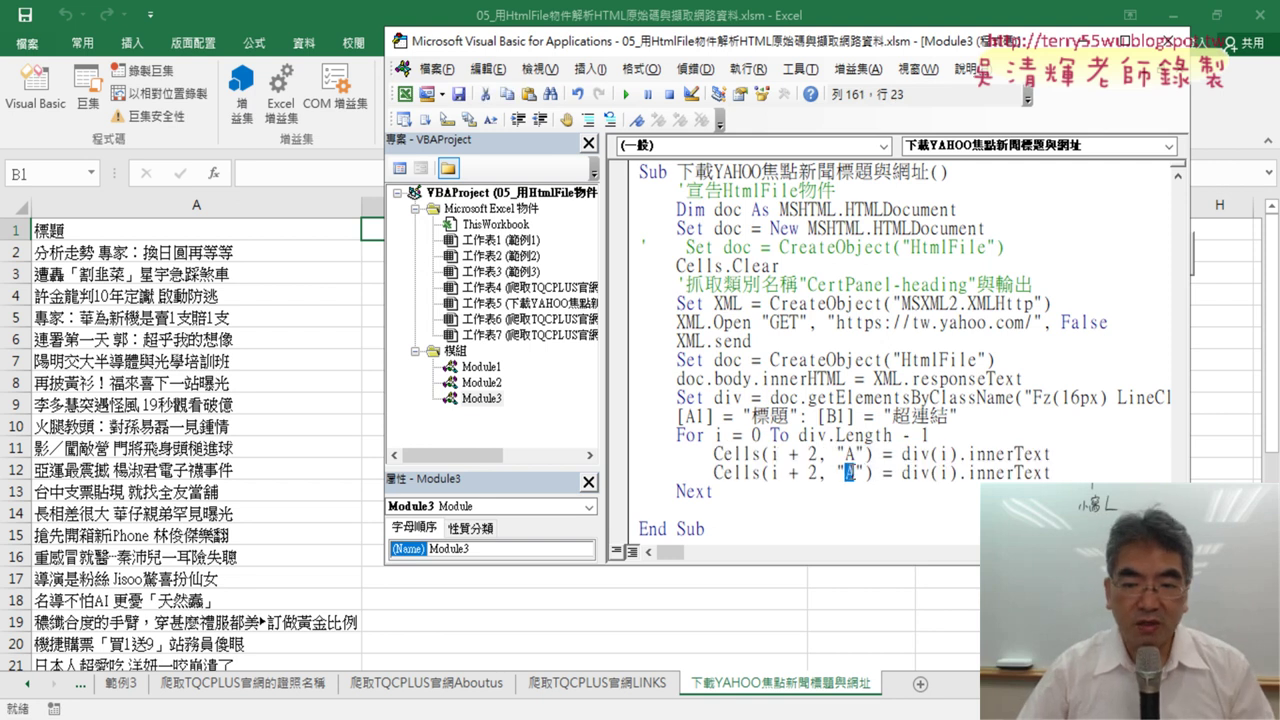
{"action": "type", "text": "B"}
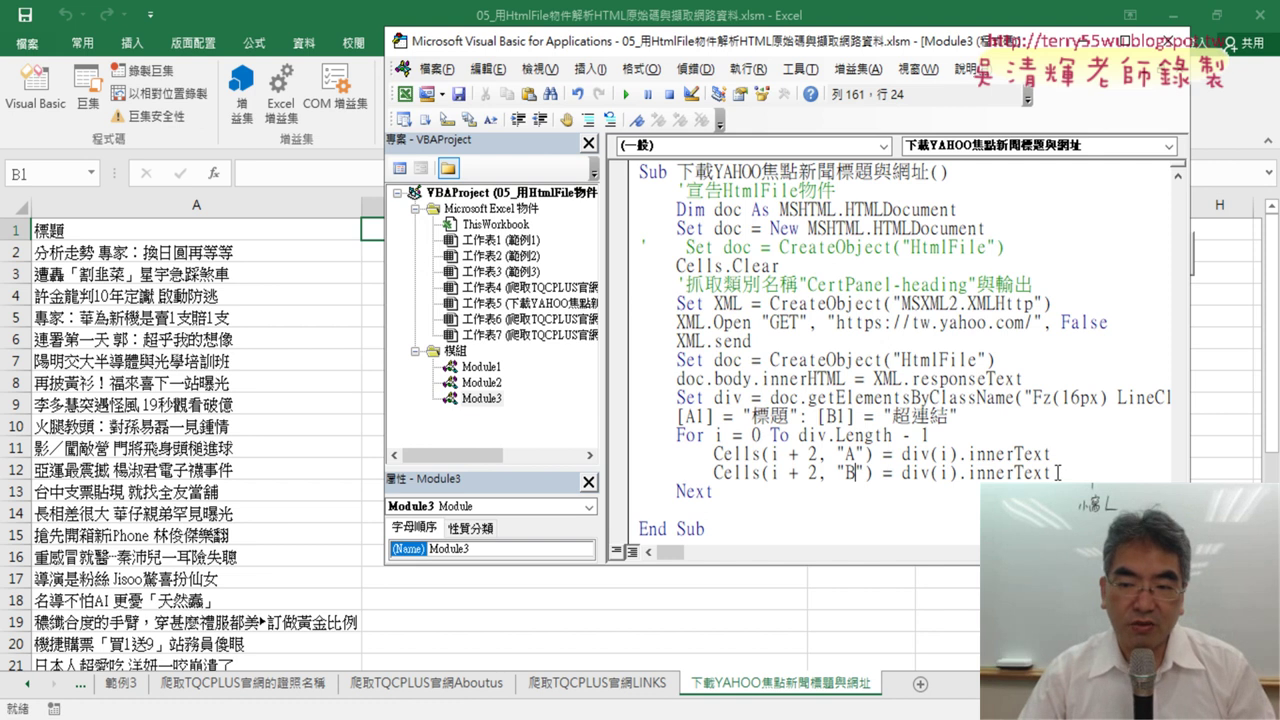
Replace .innerText with .href in the copied line so it reads Cells(i + 2, "B") = div(i).href
{"action": "left_click_drag", "start_coordinate": [1052, 473], "coordinate": [958, 473]}
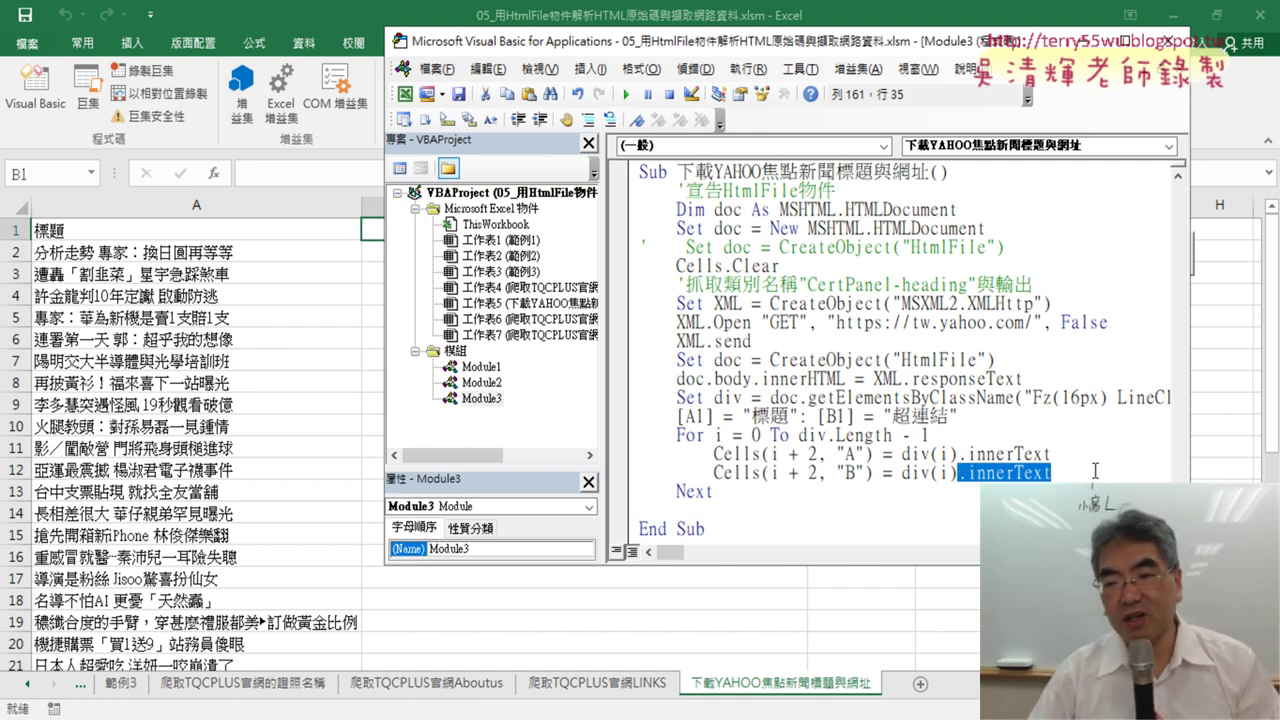
{"action": "key", "text": "Delete"}
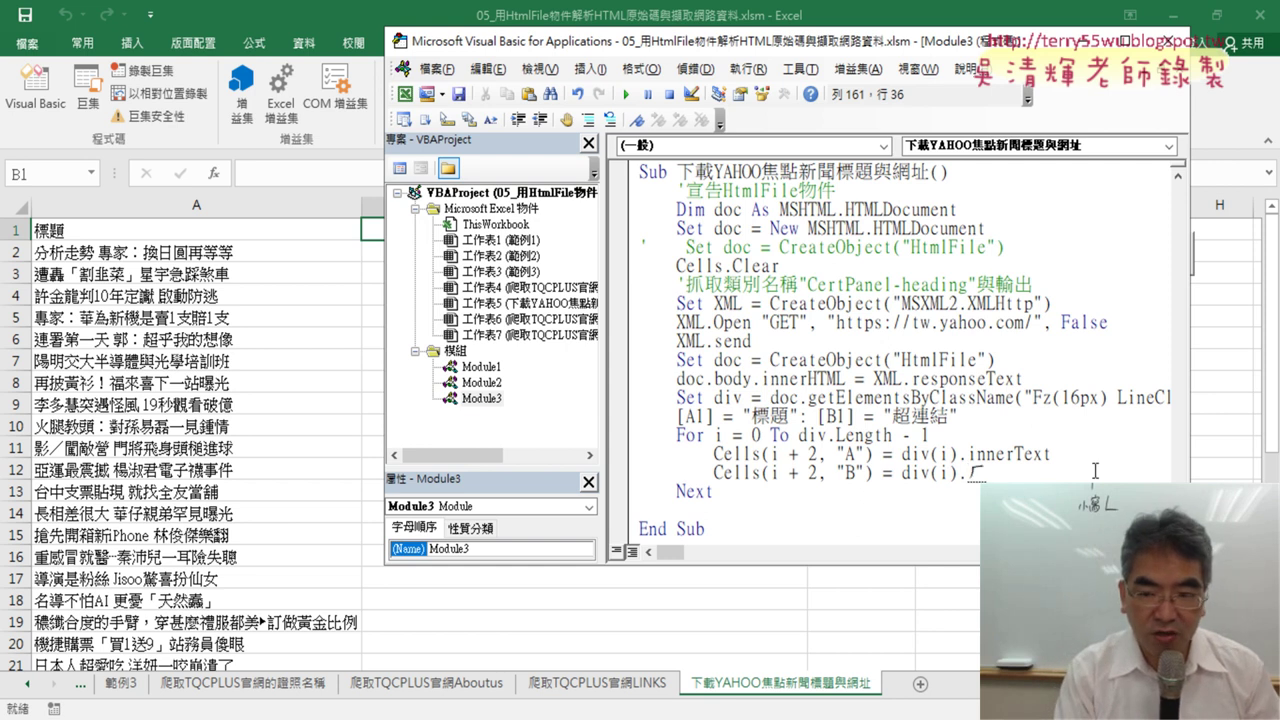
{"action": "type", "text": "href"}
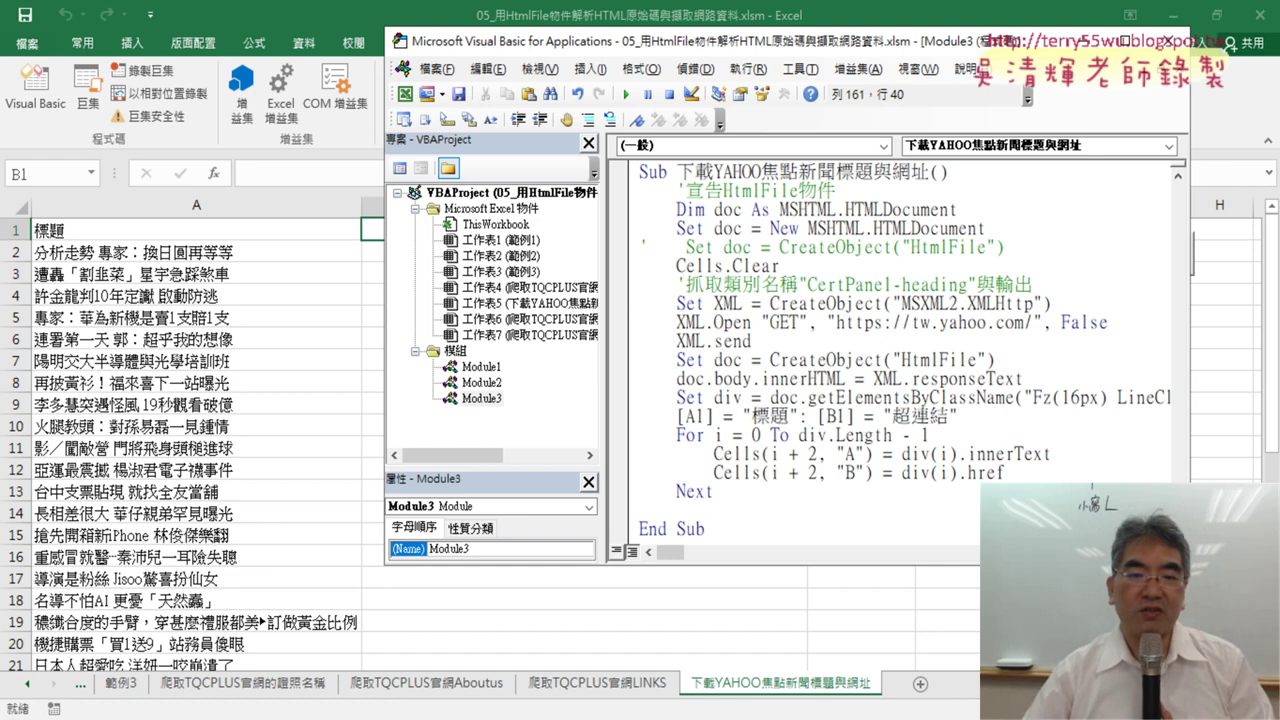
{"action": "left_click_drag", "start_coordinate": [1005, 472], "coordinate": [966, 472]}
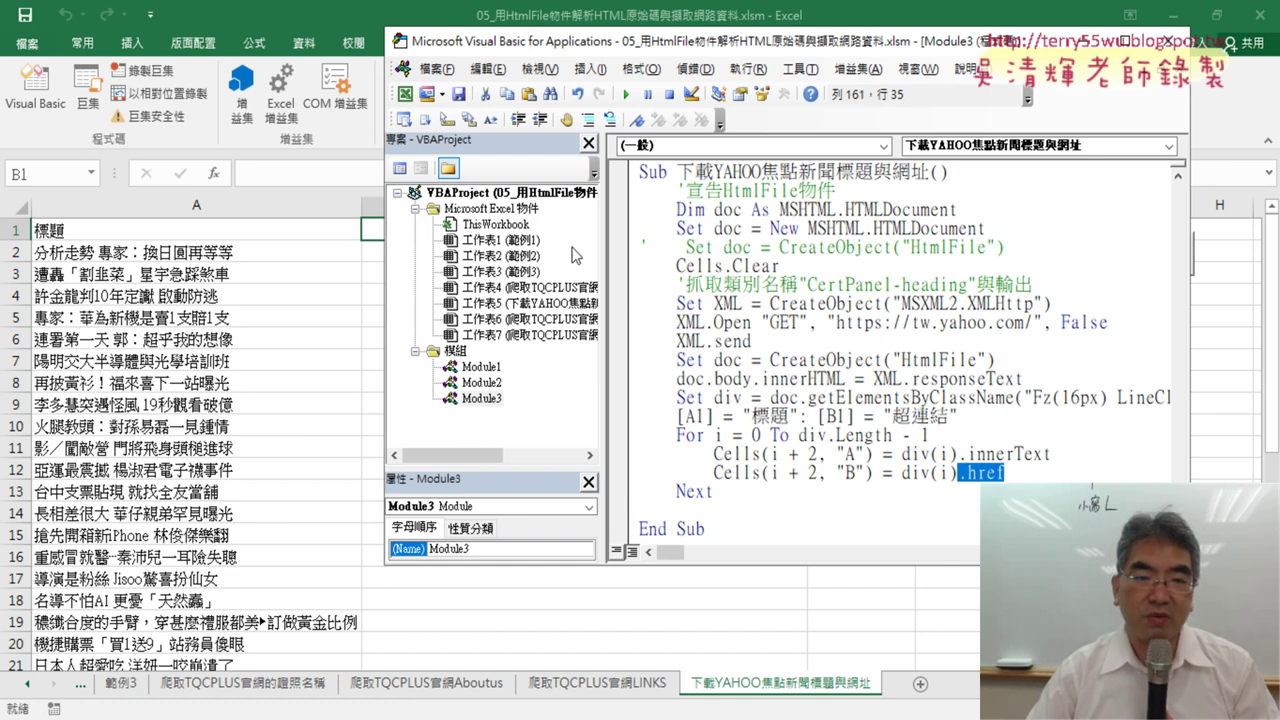
{"action": "left_click_drag", "start_coordinate": [716, 58], "coordinate": [928, 80]}
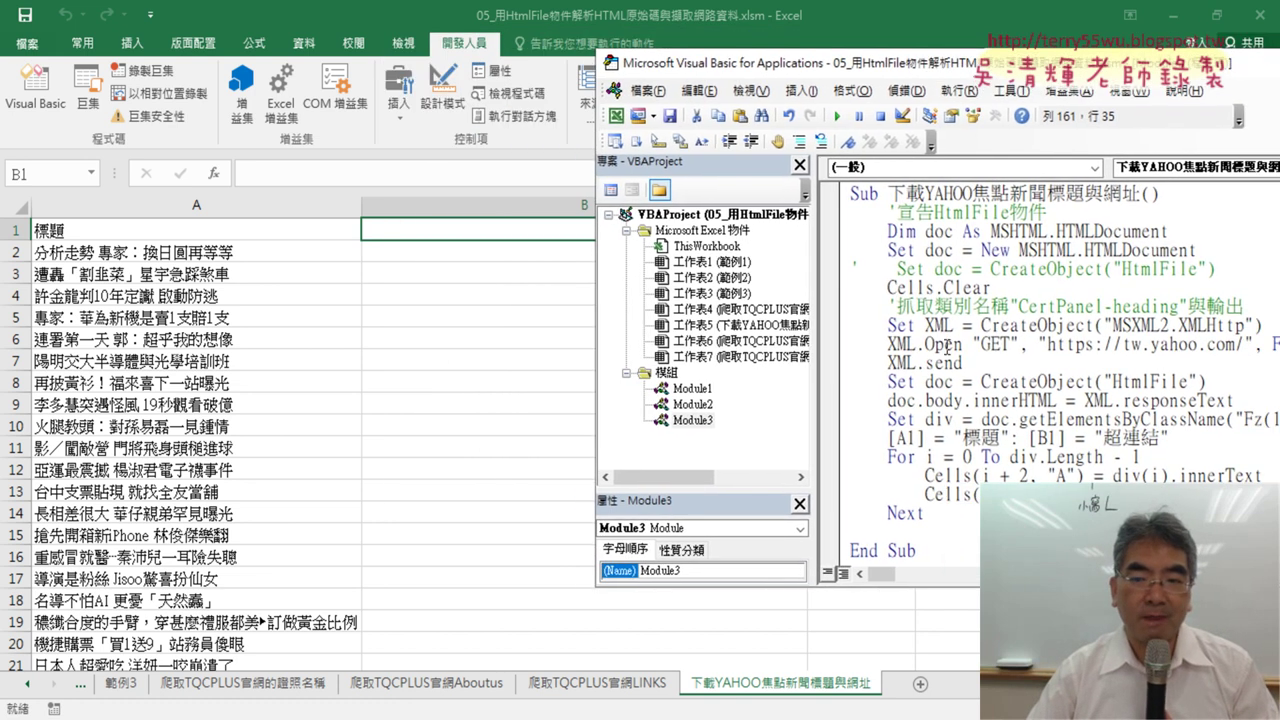
Run the macro with F5 and check the worksheet for the links under 超連結 in column B
{"action": "left_click", "coordinate": [973, 419]}
{"action": "key", "text": "F5"}
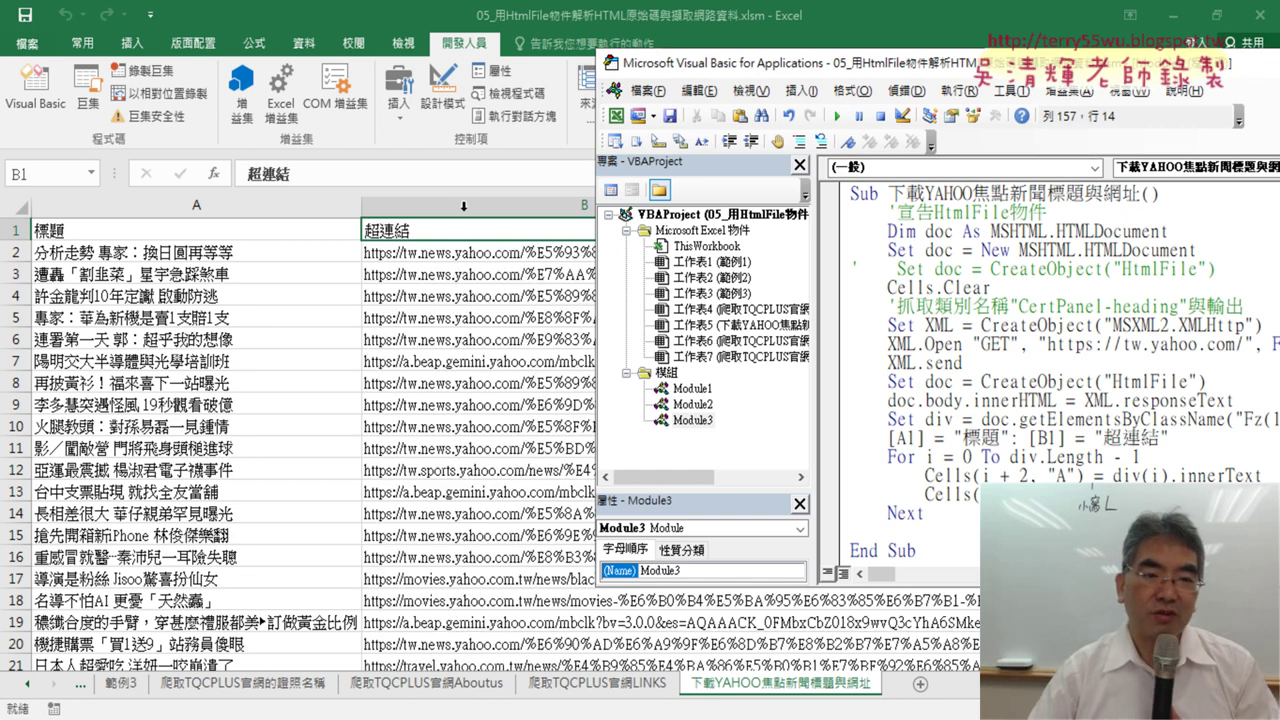
{"action": "left_click", "coordinate": [463, 259]}
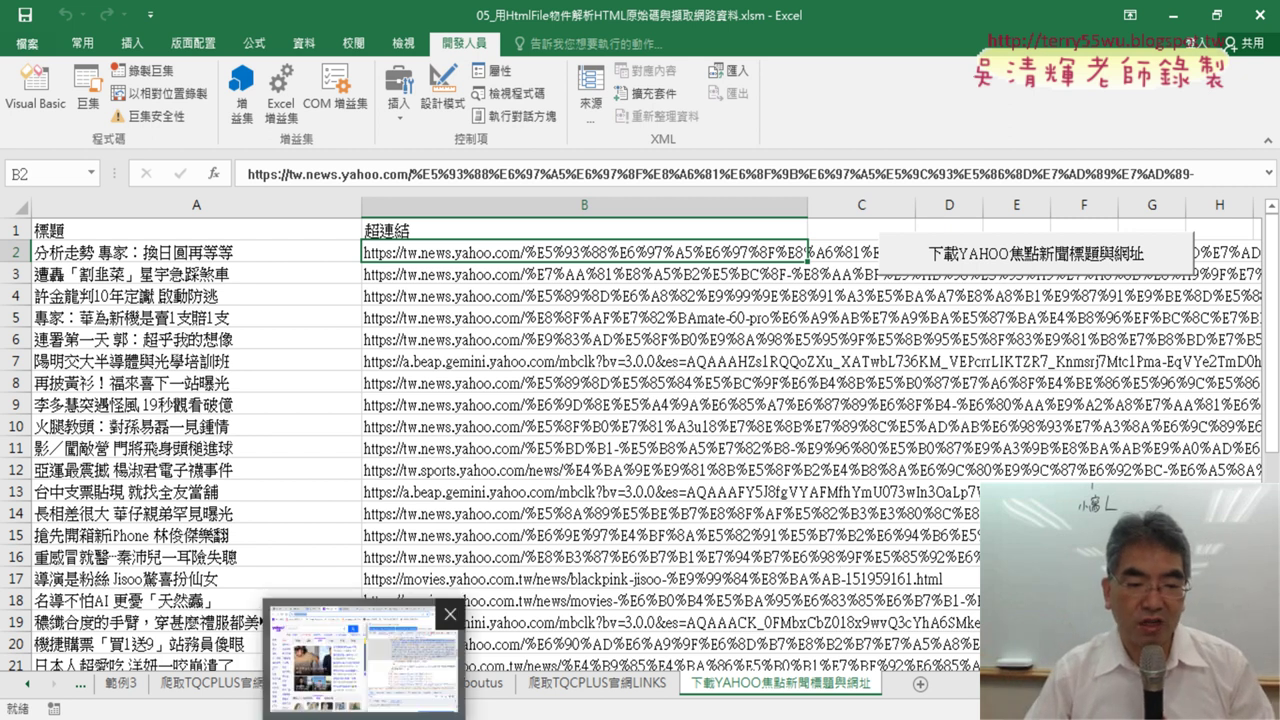
{"action": "left_click", "coordinate": [386, 713]}
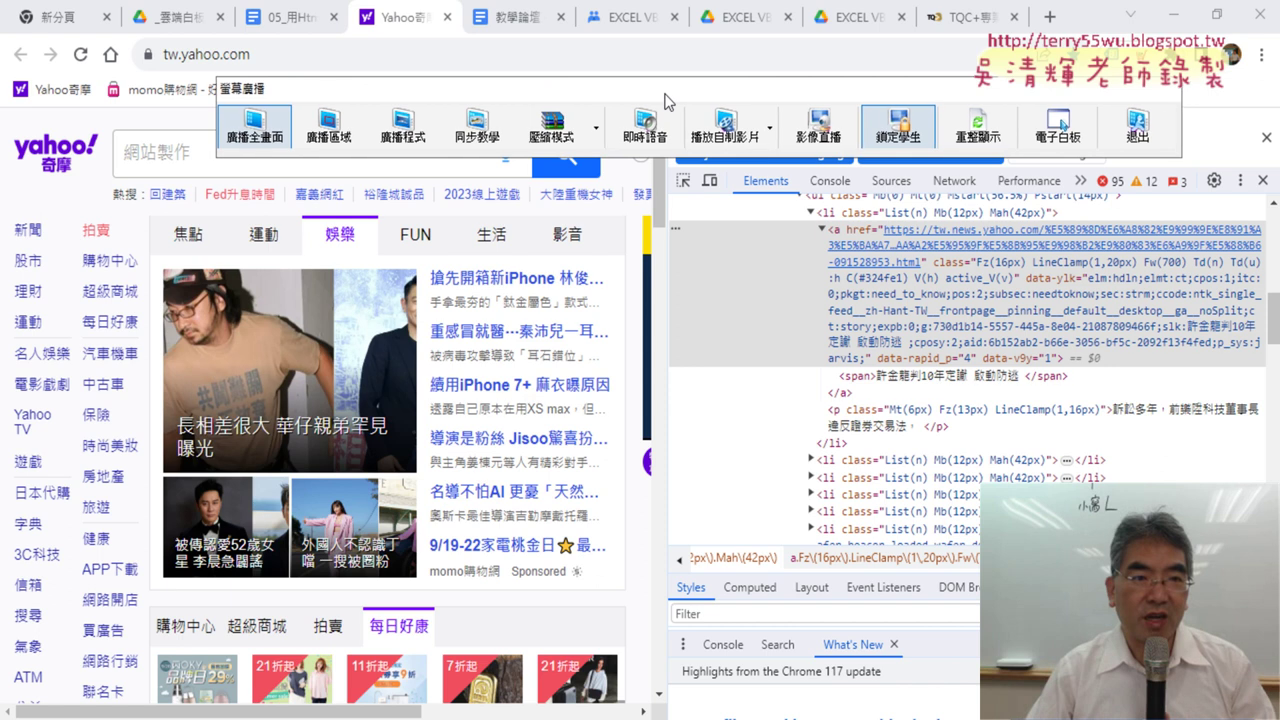
Switch to the 05_用HtmlFile物件解析HTML原始碼與擷取網路資料 Google Docs tab
{"action": "left_click", "coordinate": [290, 22]}
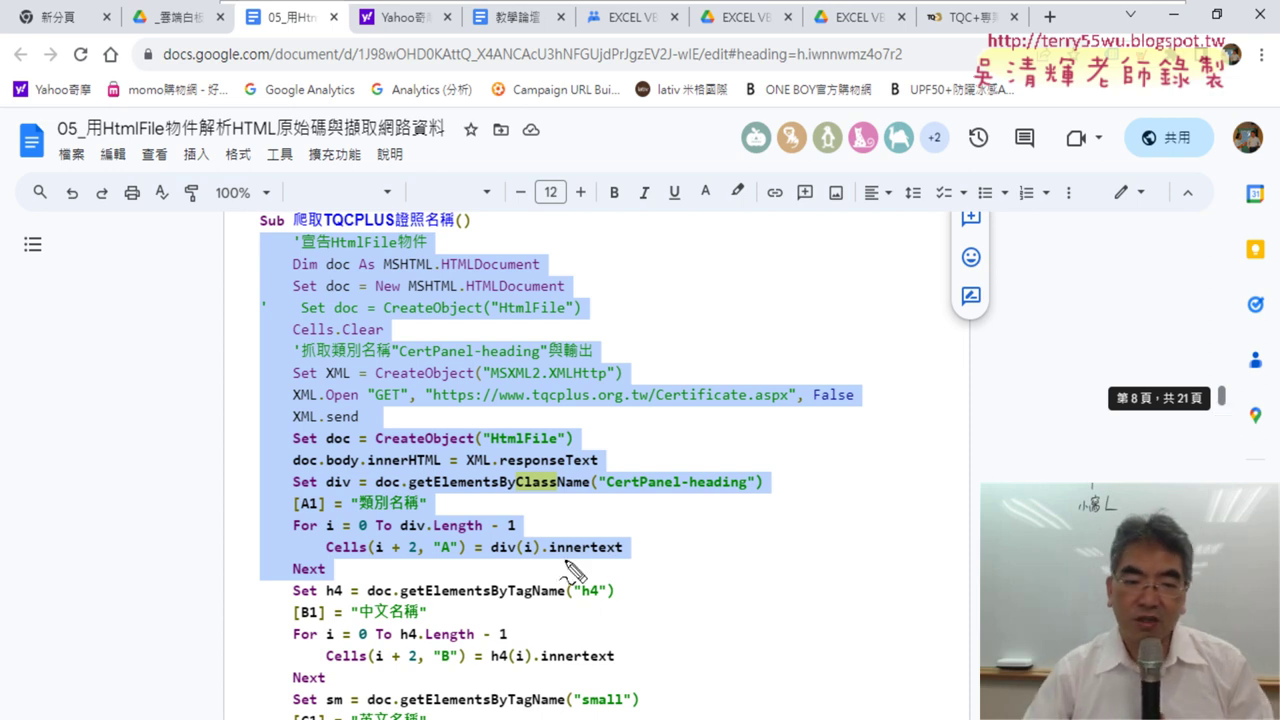
Circle the 爬取TQCPLUS證照名稱 code from the HtmlFile declaration through Next in red
{"action": "mouse_move", "coordinate": [352, 579]}
{"action": "left_mouse_down"}
{"action": "mouse_move", "coordinate": [309, 574]}
{"action": "mouse_move", "coordinate": [266, 535]}
{"action": "mouse_move", "coordinate": [282, 234]}
{"action": "mouse_move", "coordinate": [897, 245]}
{"action": "mouse_move", "coordinate": [929, 563]}
{"action": "mouse_move", "coordinate": [350, 585]}
{"action": "left_mouse_up"}
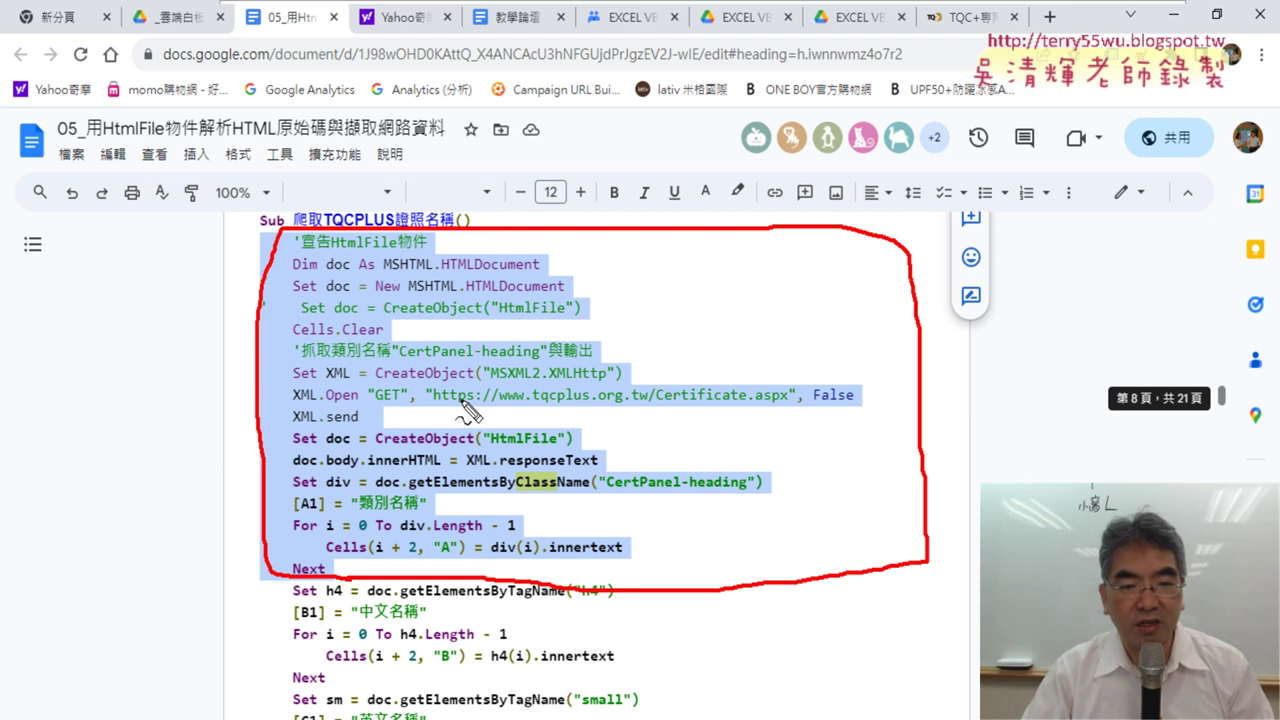
Underline the requested URL as point 1 and the CertPanel-heading class name as point 2
{"action": "left_click_drag", "start_coordinate": [445, 403], "coordinate": [768, 399]}
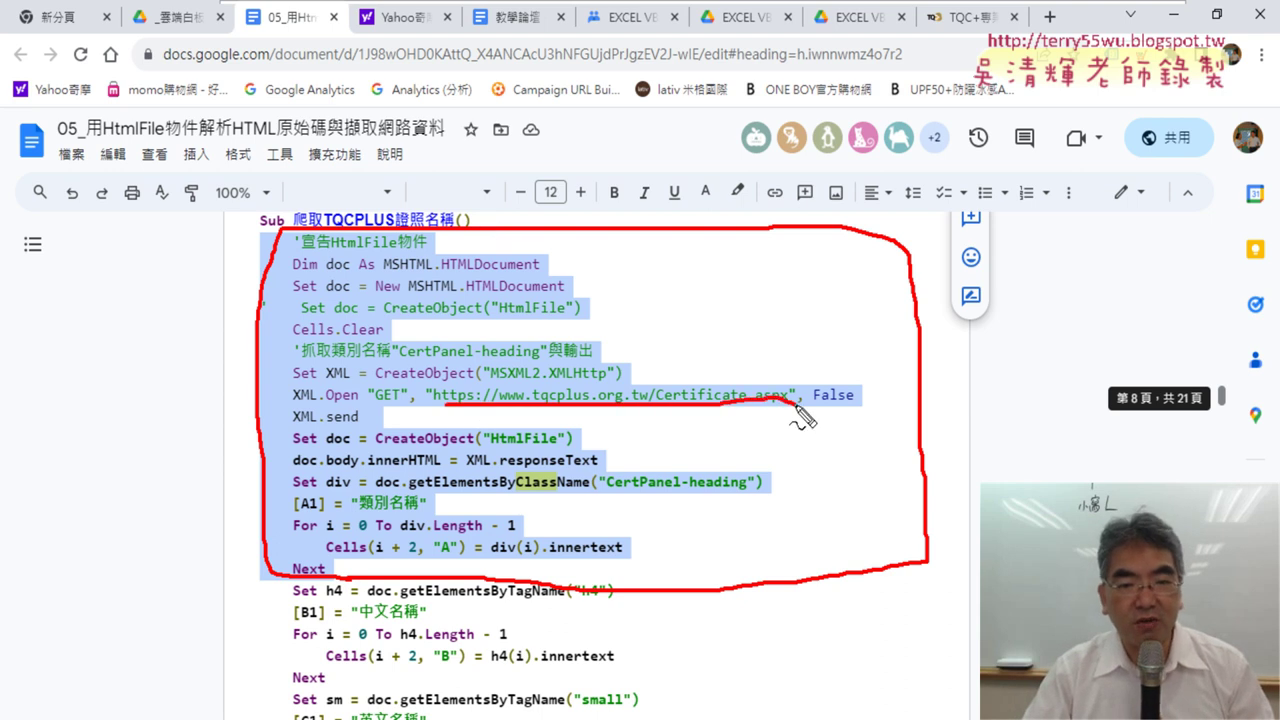
{"action": "mouse_move", "coordinate": [772, 333]}
{"action": "left_mouse_down"}
{"action": "mouse_move", "coordinate": [735, 370]}
{"action": "mouse_move", "coordinate": [776, 384]}
{"action": "left_mouse_up"}
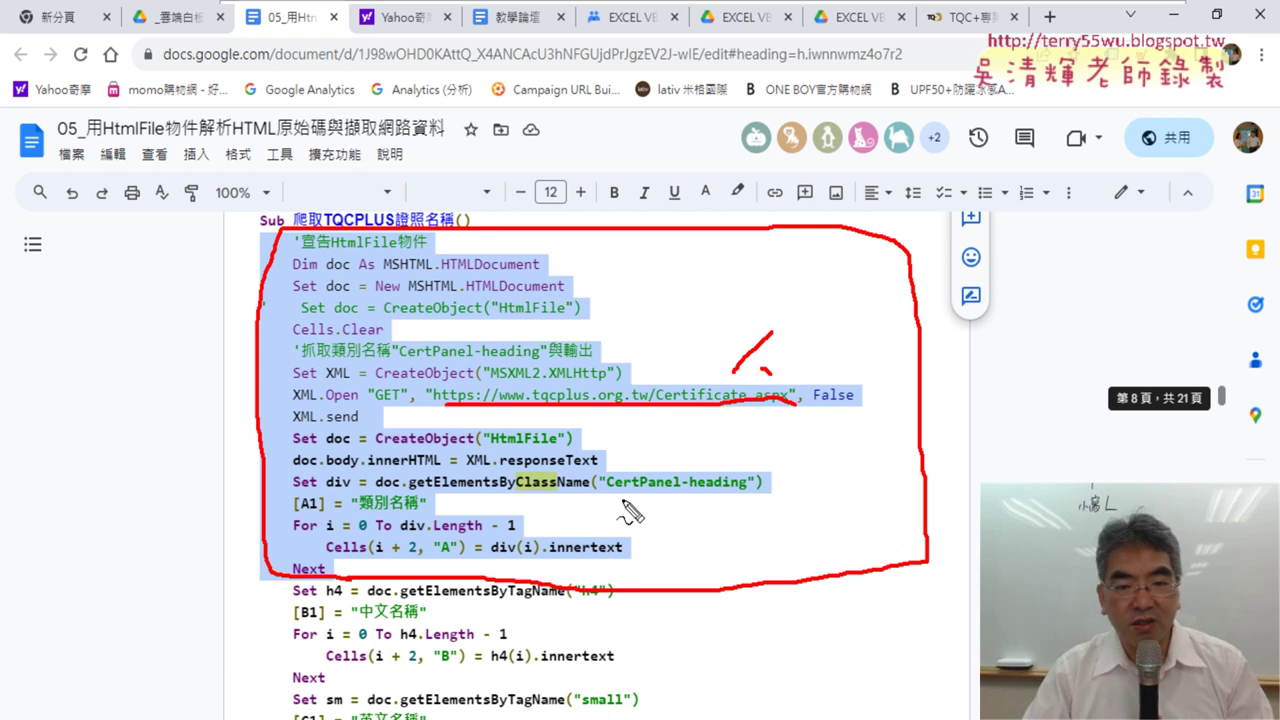
{"action": "left_click_drag", "start_coordinate": [618, 493], "coordinate": [747, 489]}
{"action": "left_click_drag", "start_coordinate": [690, 441], "coordinate": [718, 465]}
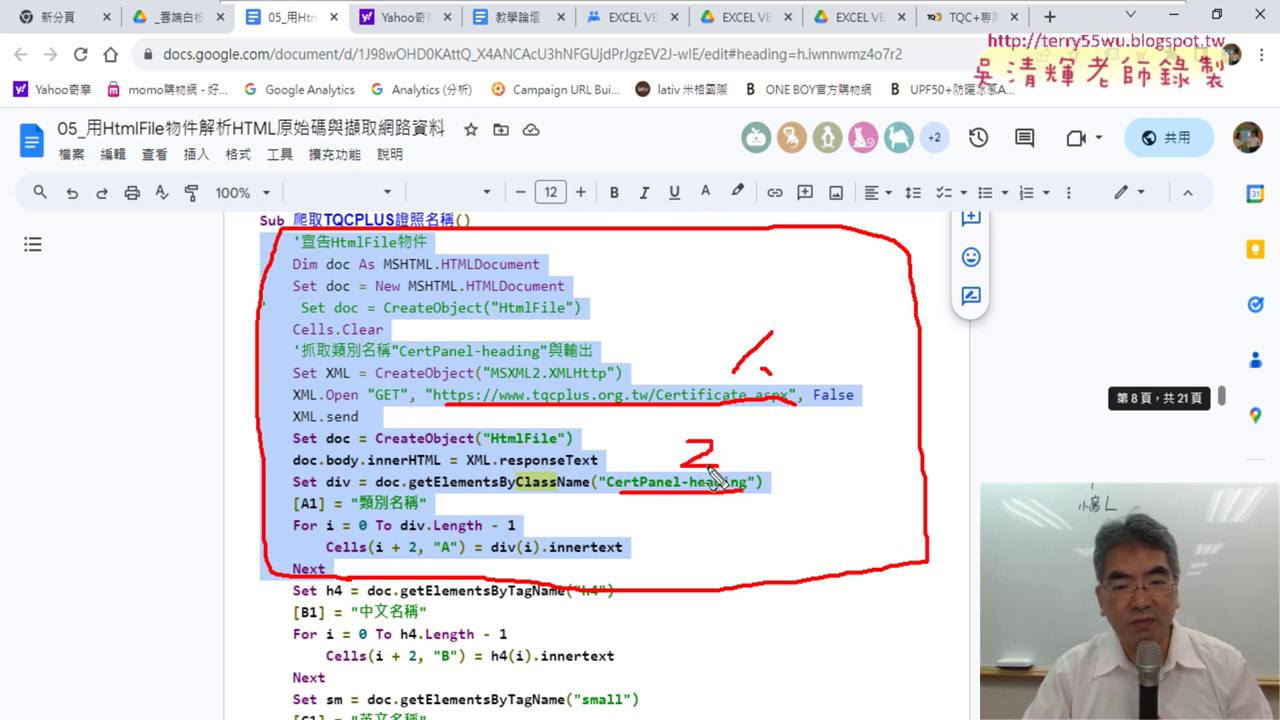
{"action": "left_click", "coordinate": [738, 464]}
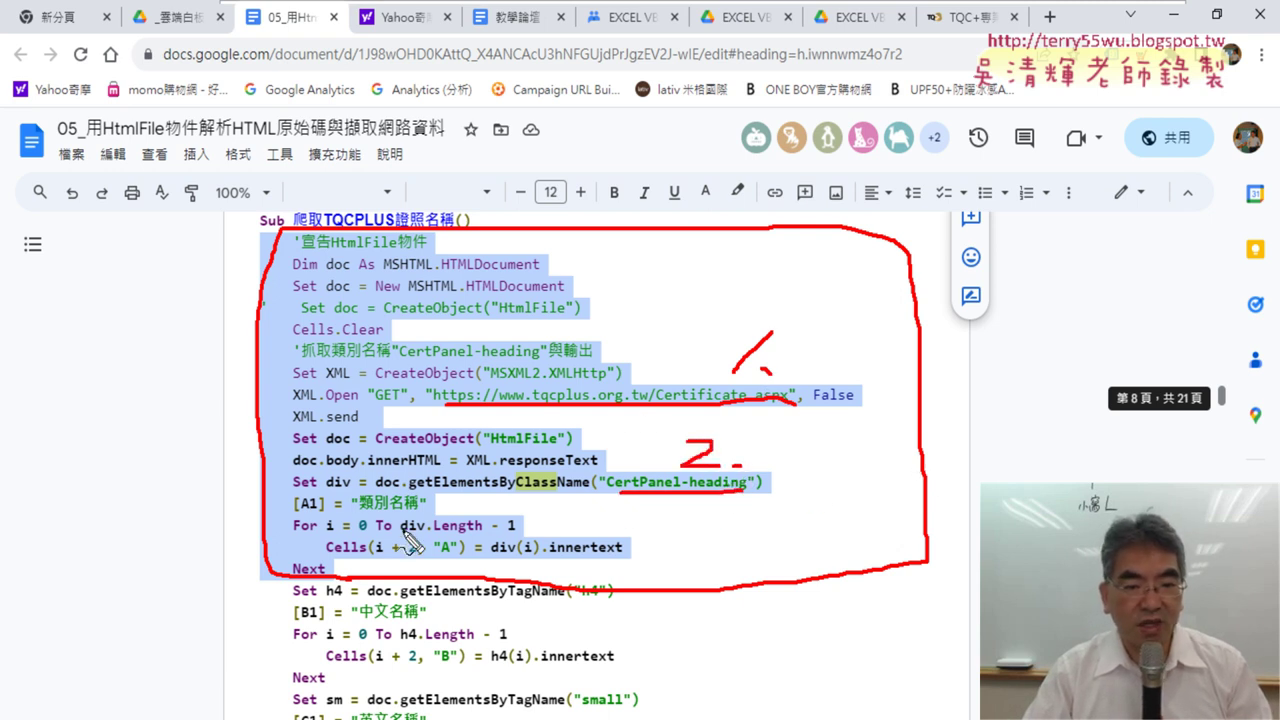
Underline the 類別名稱 header, innertext and the div.Length - 1 loop bound, then clear all annotations
{"action": "left_click_drag", "start_coordinate": [364, 510], "coordinate": [415, 509]}
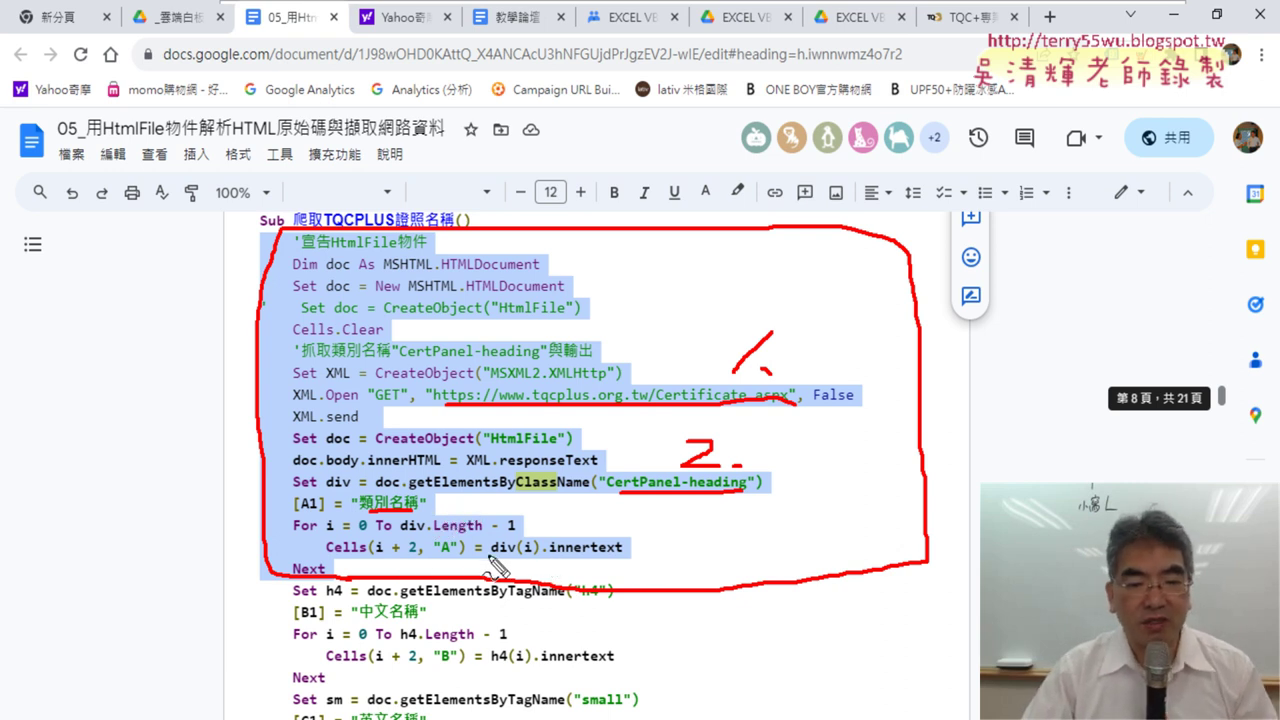
{"action": "left_click_drag", "start_coordinate": [548, 559], "coordinate": [621, 557]}
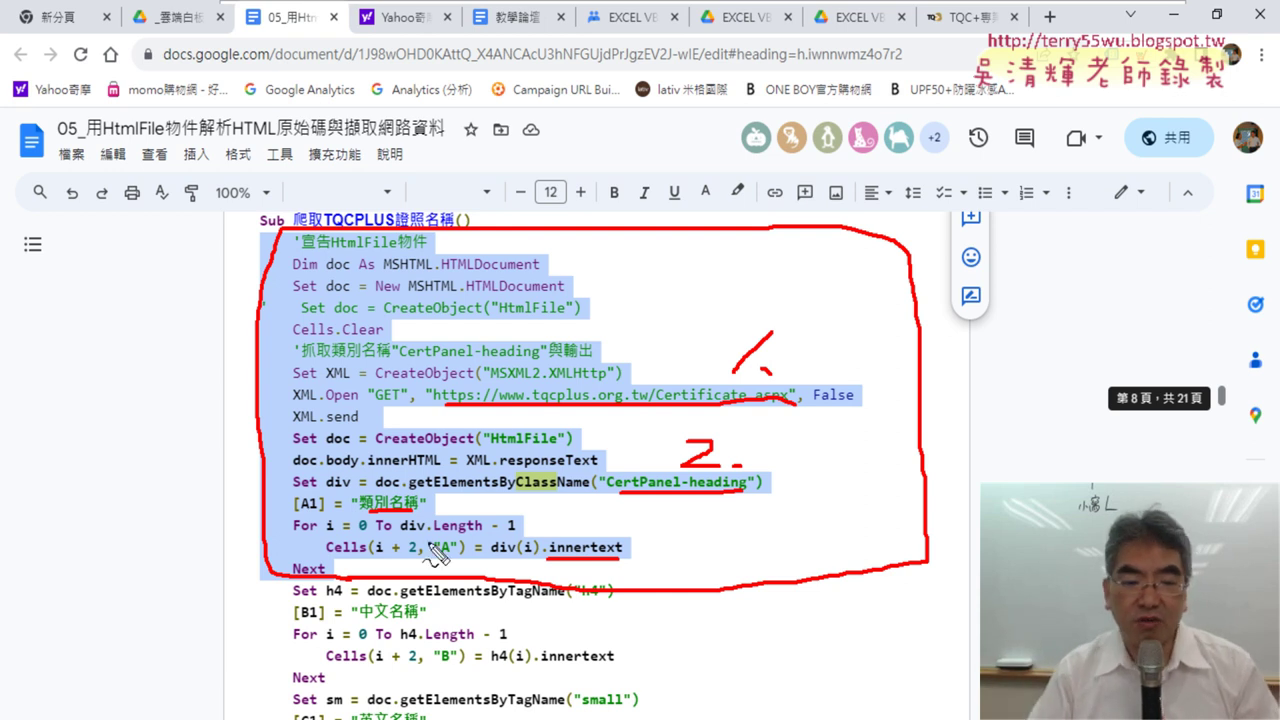
{"action": "left_click_drag", "start_coordinate": [401, 533], "coordinate": [515, 530]}
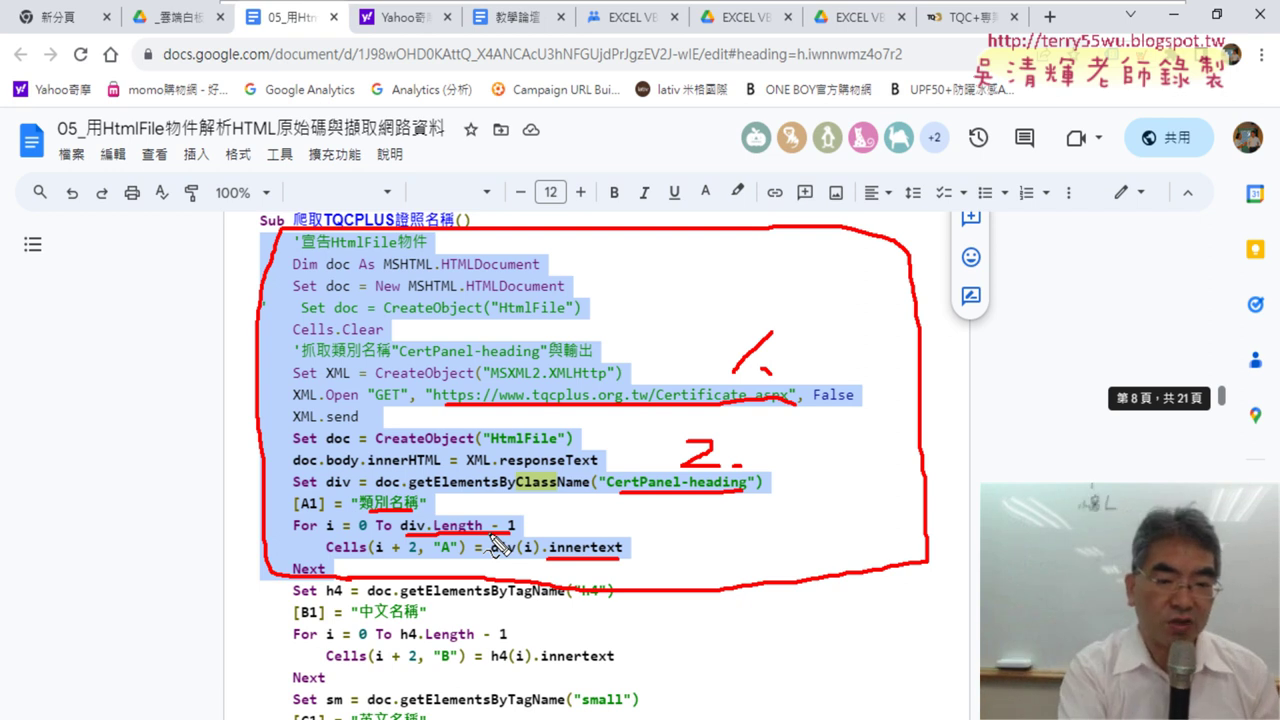
{"action": "key", "text": "Escape"}
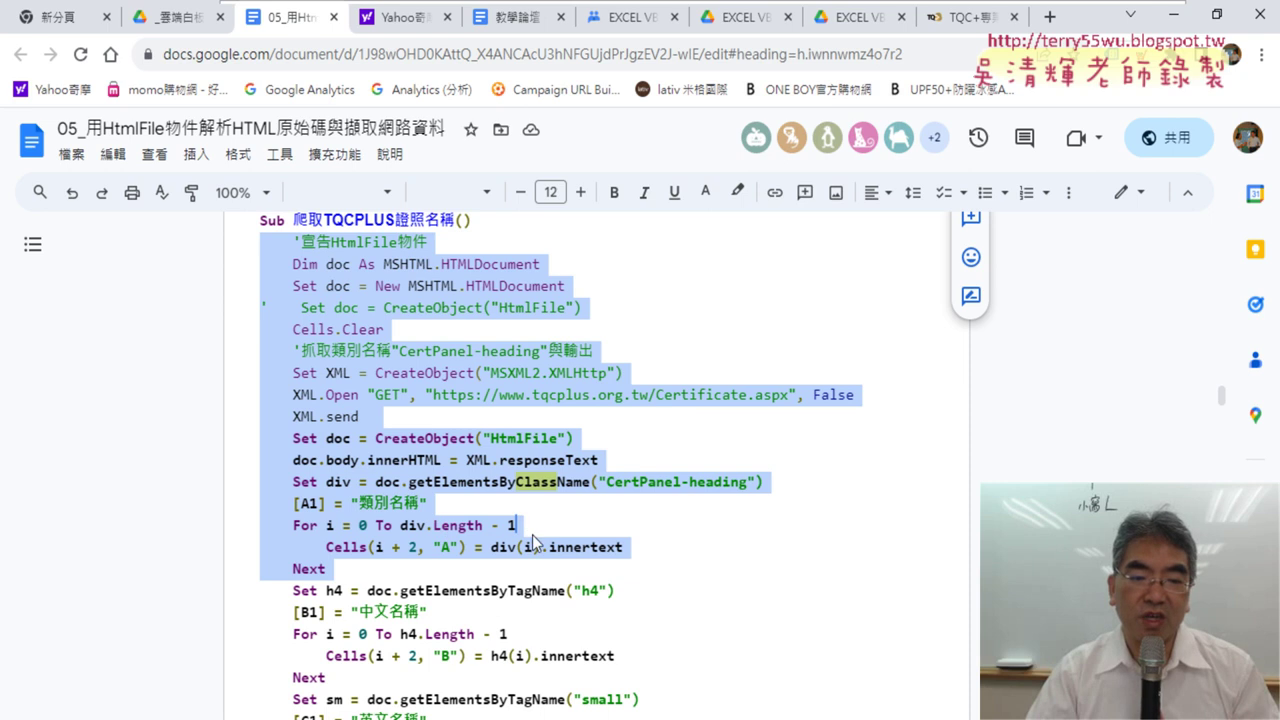
{"action": "left_click", "coordinate": [533, 541]}
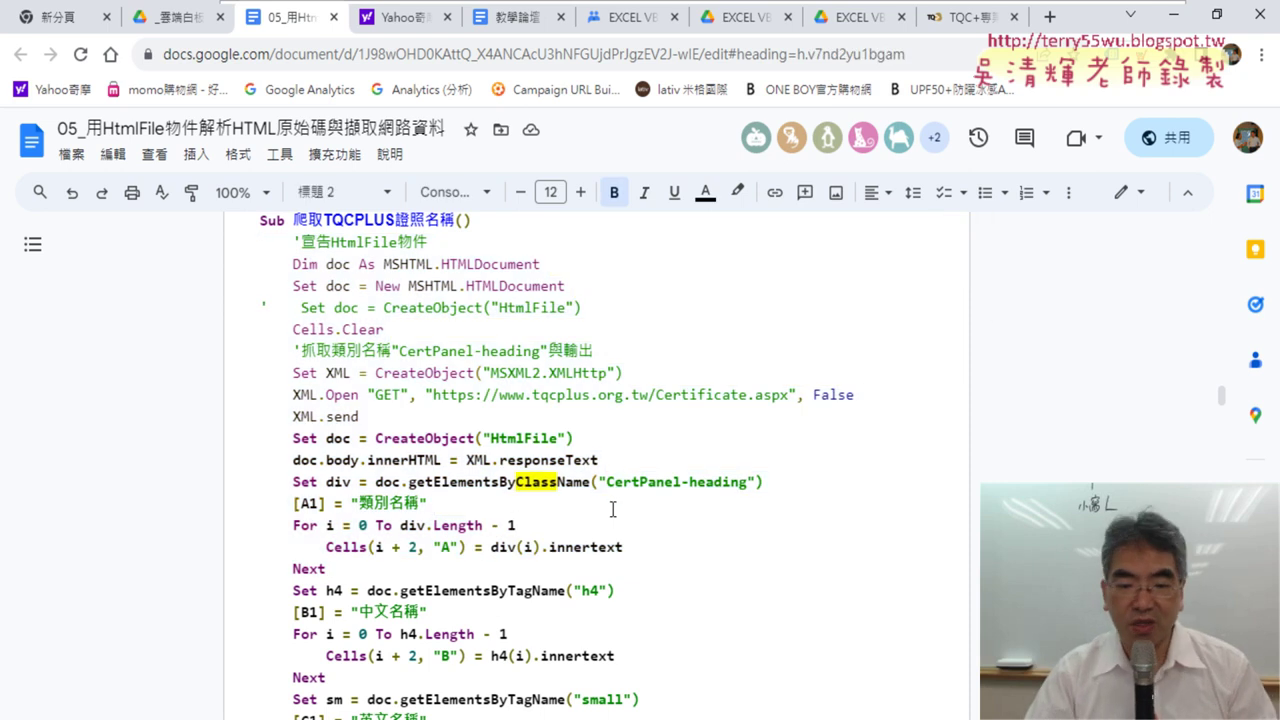